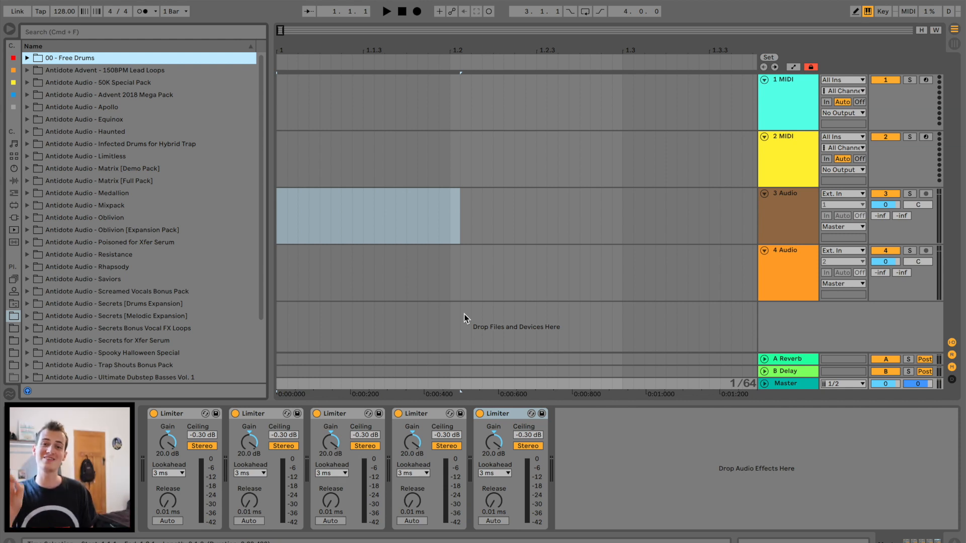
left_click_drag(273, 207, 242, 215)
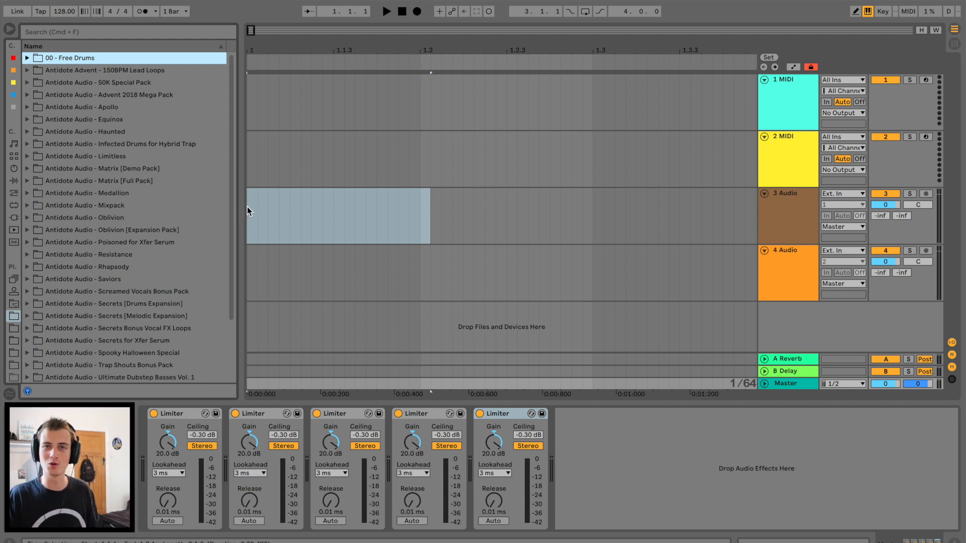
left_click_drag(269, 53, 269, 67)
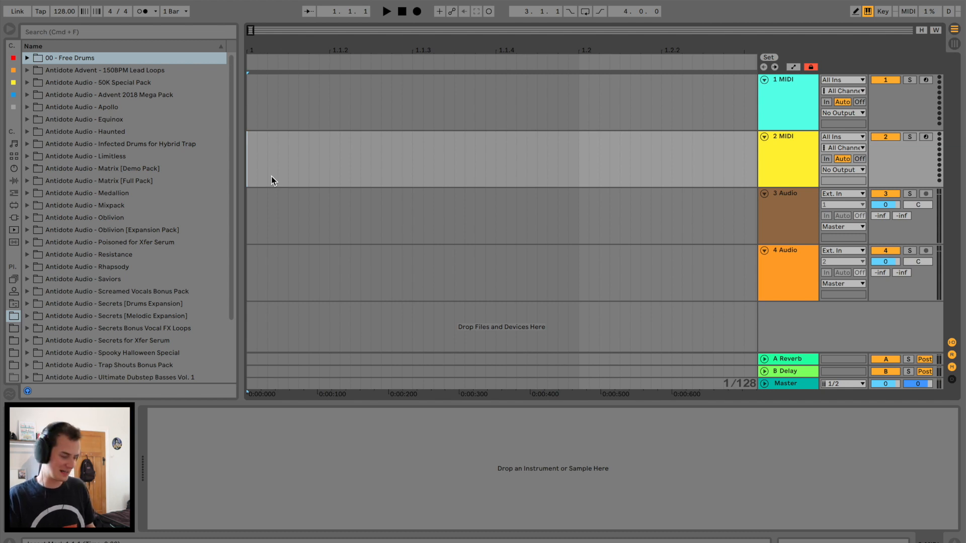
left_click(247, 153)
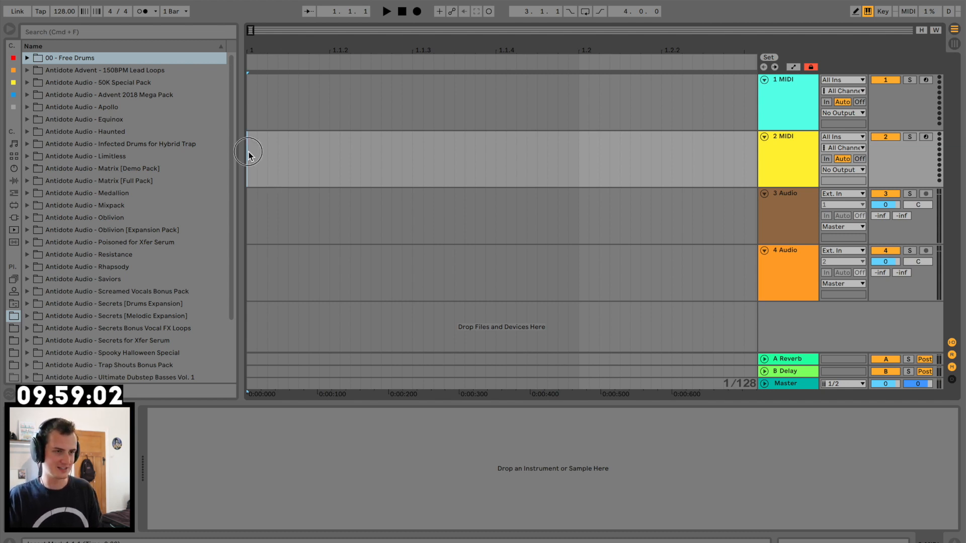
left_click_drag(284, 44, 351, 275)
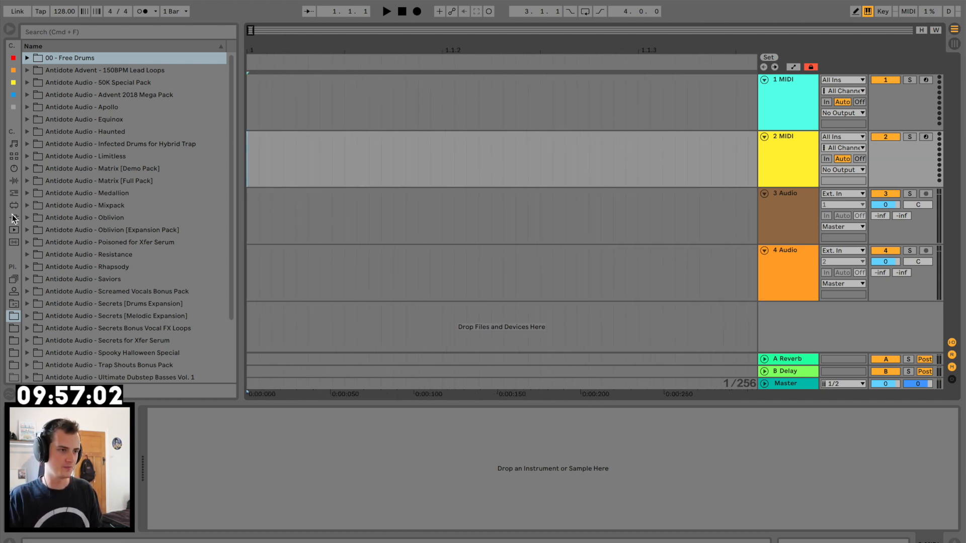
Step: Load an Analog instrument on a new track and raise its amp envelope sustain to 1.00 with decay at 1.99 s
left_click(13, 170)
left_click_drag(57, 57, 459, 317)
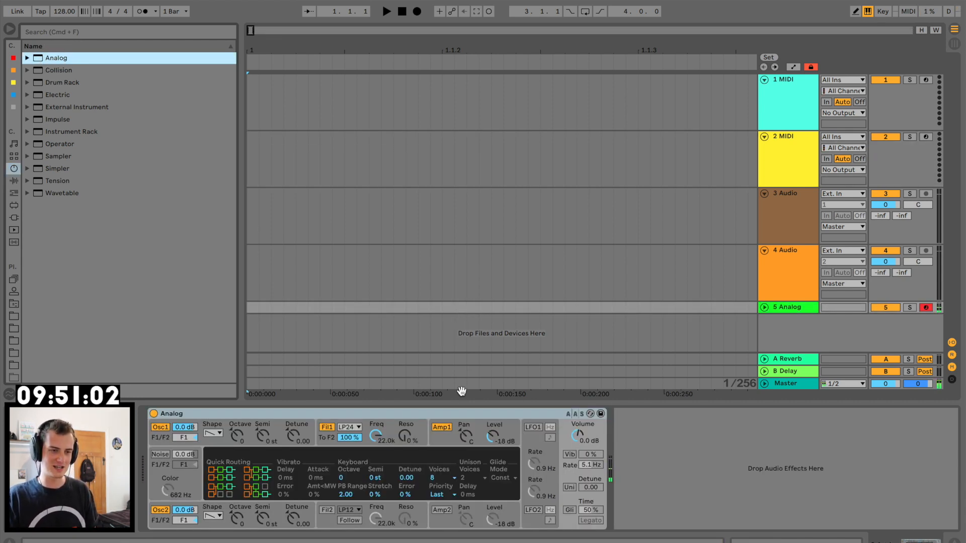
left_click(454, 445)
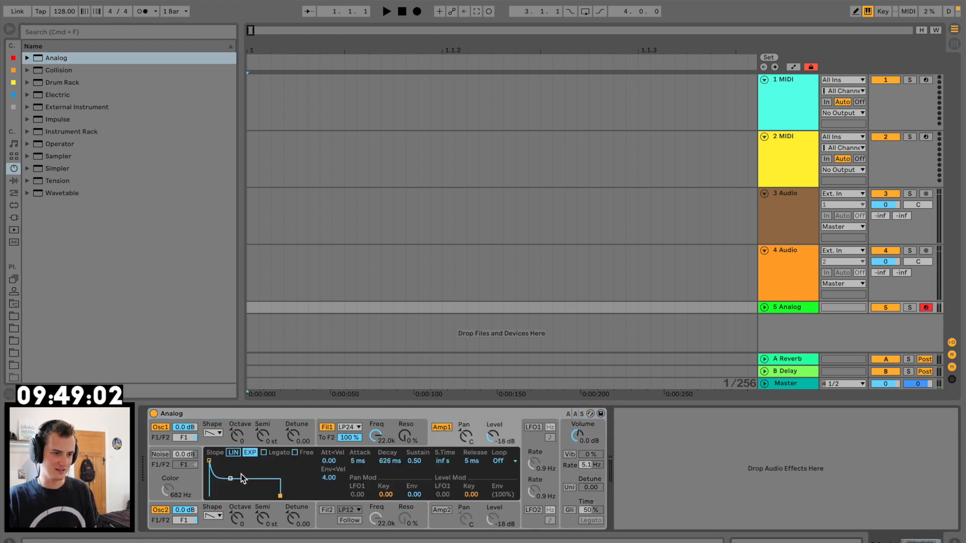
left_click_drag(241, 474, 246, 456)
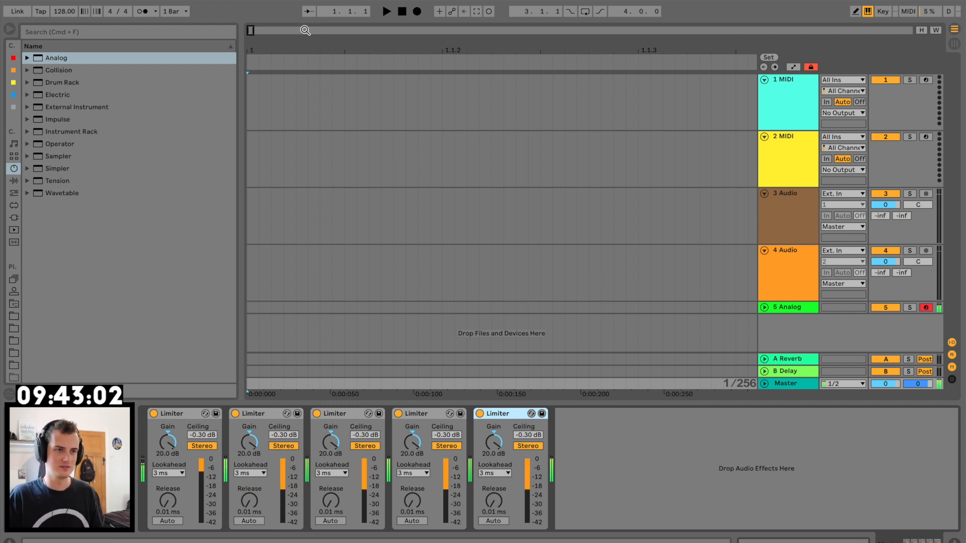
Step: Open the Kicks folder inside the Antidote Audio - Medallion sample pack
left_click(13, 316)
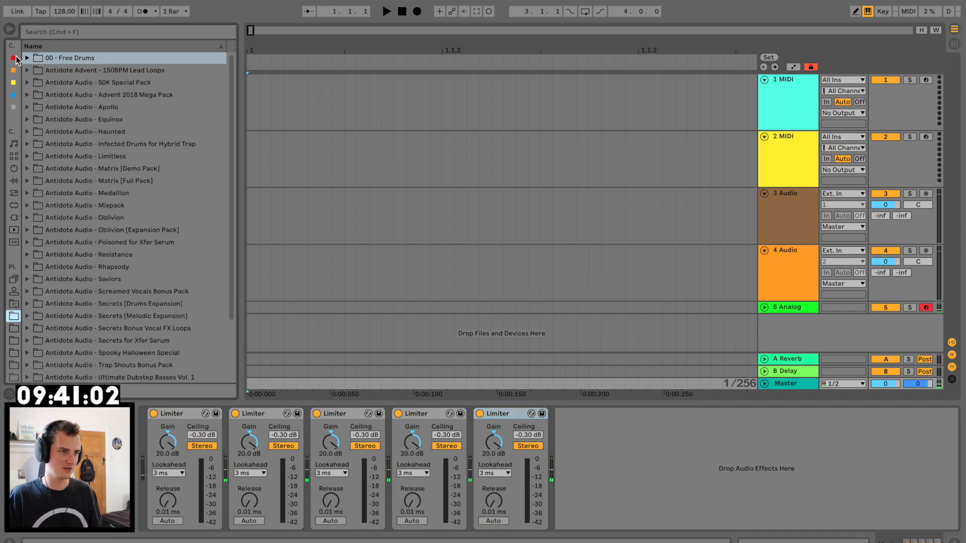
scroll(42, 264, "down", 5)
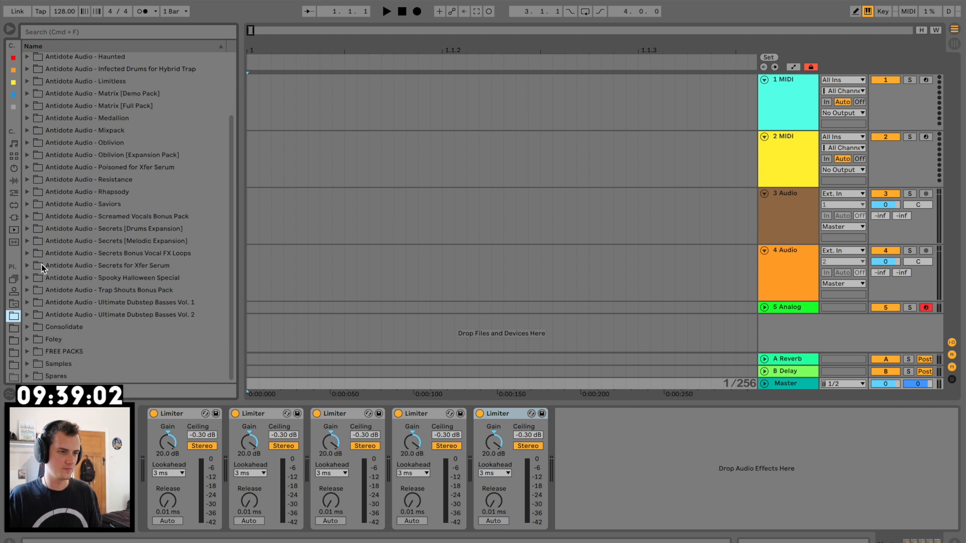
scroll(42, 264, "up", 5)
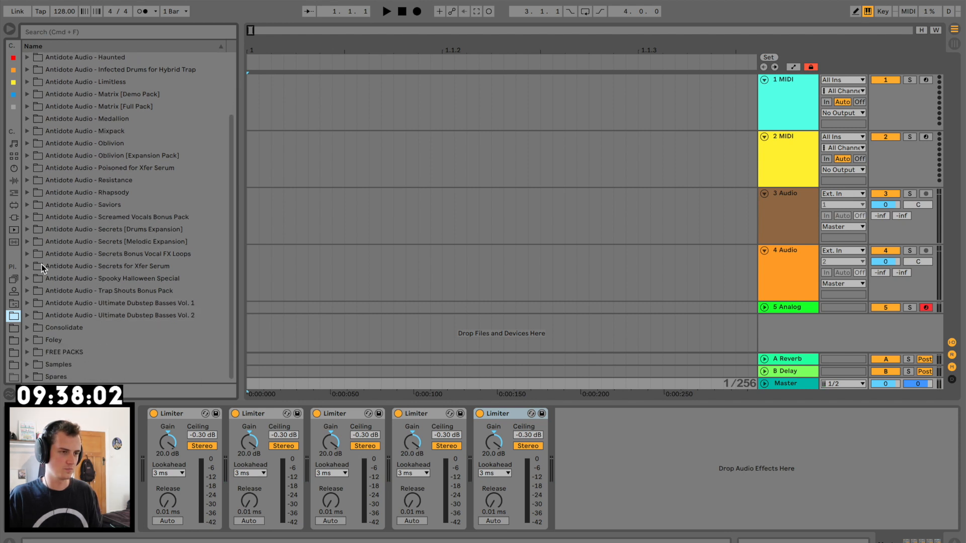
left_click(27, 193)
left_click(35, 316)
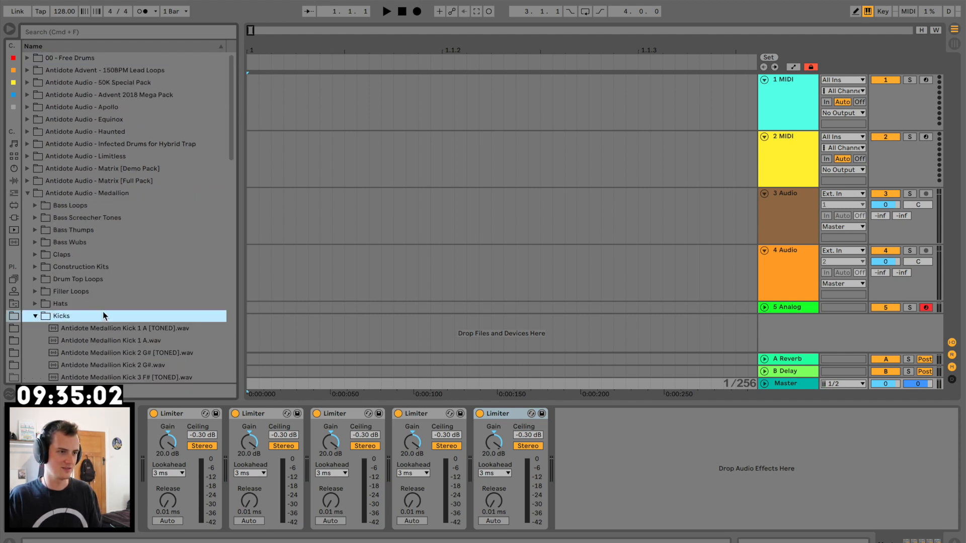
Step: Audition kick samples and place Antidote Medallion Kick 15 F#.wav at the start of track 3
scroll(105, 316, "down", 8)
left_click(110, 312)
scroll(113, 312, "down", 14)
left_click(114, 311)
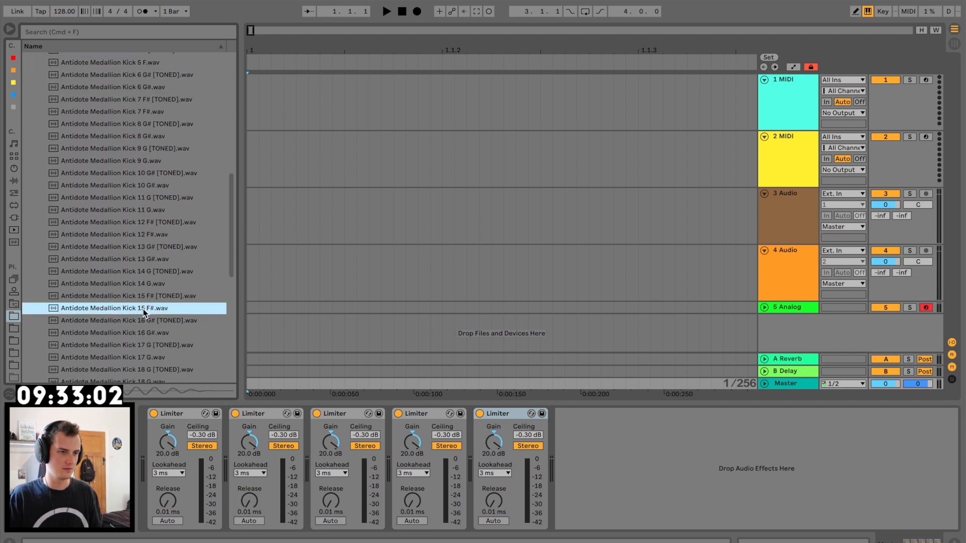
left_click_drag(125, 311, 249, 218)
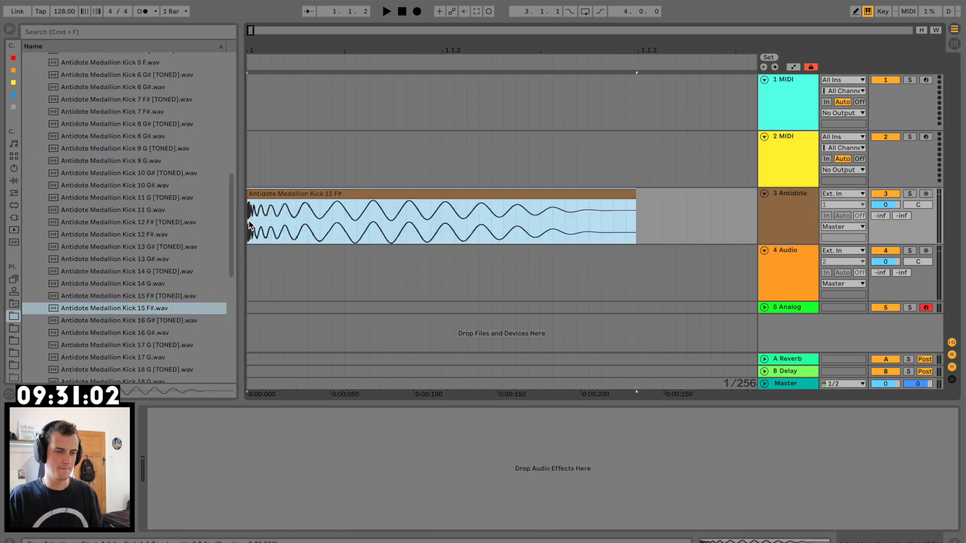
Step: Add a long fade-out to the kick clip on track 3 and audition it
left_click(327, 54)
key("space")
left_click_drag(337, 48, 258, 49)
scroll(286, 196, "left", 1)
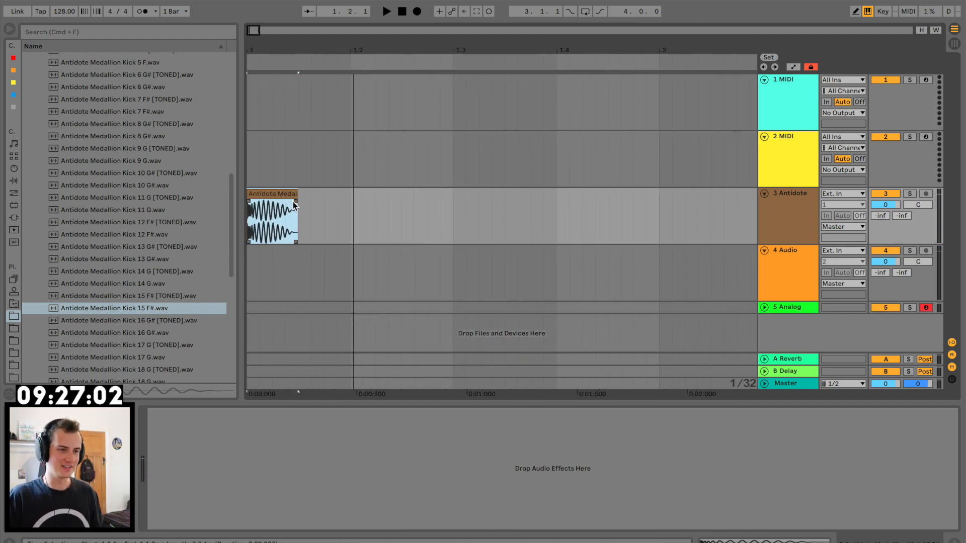
mouse_move(294, 202)
left_mouse_down()
mouse_move(252, 201)
mouse_move(257, 233)
mouse_move(288, 220)
mouse_move(163, 213)
left_mouse_up()
key("space")
key("space")
key("space")
key("space")
key("space")
key("space")
key("space")
key("space")
Step: Duplicate the kick onto every beat of track 3 up to bar 9
left_click(354, 216)
left_click_drag(344, 49, 279, 48)
key("super+d")
key("super+d")
key("super+d")
key("super+d")
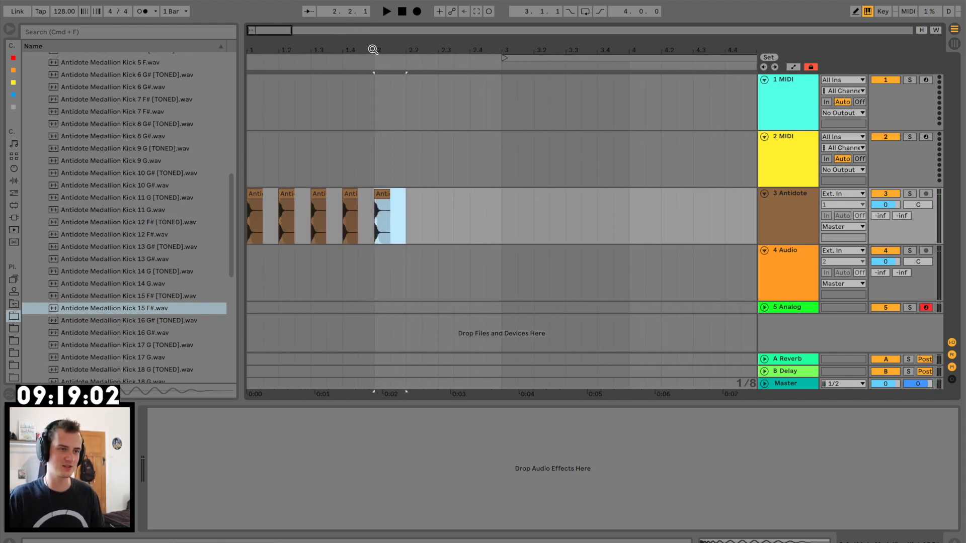
left_click_drag(373, 50, 312, 49)
key("super+d")
key("super+d")
key("super+d")
key("super+d")
key("super+d")
key("super+d")
key("super+d")
key("super+d")
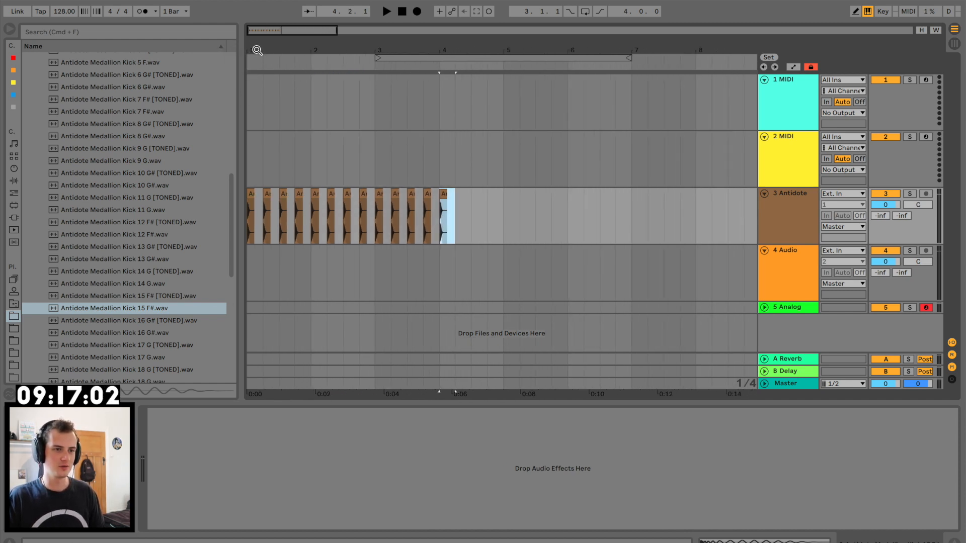
key("super+d")
key("super+d")
key("super+d")
key("super+d")
key("super+d")
key("super+d")
key("super+d")
key("super+d")
key("super+d")
key("super+d")
key("super+d")
key("super+d")
key("super+d")
left_click_drag(257, 50, 292, 222)
key("super+d")
key("super+d")
key("super+d")
key("super+d")
key("super+d")
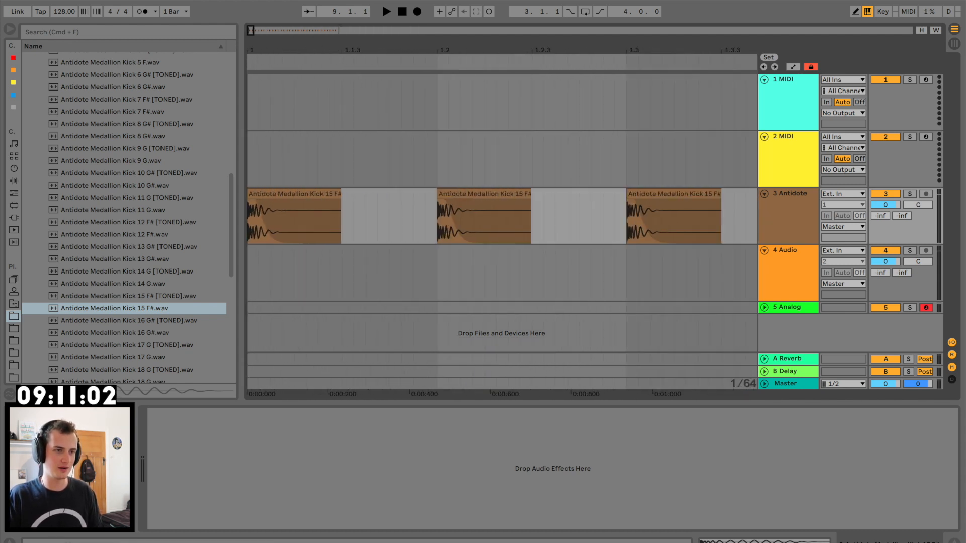
Step: Unfold the Analog track, add a Compressor after its instrument and expand the sidechain section
left_click(794, 312)
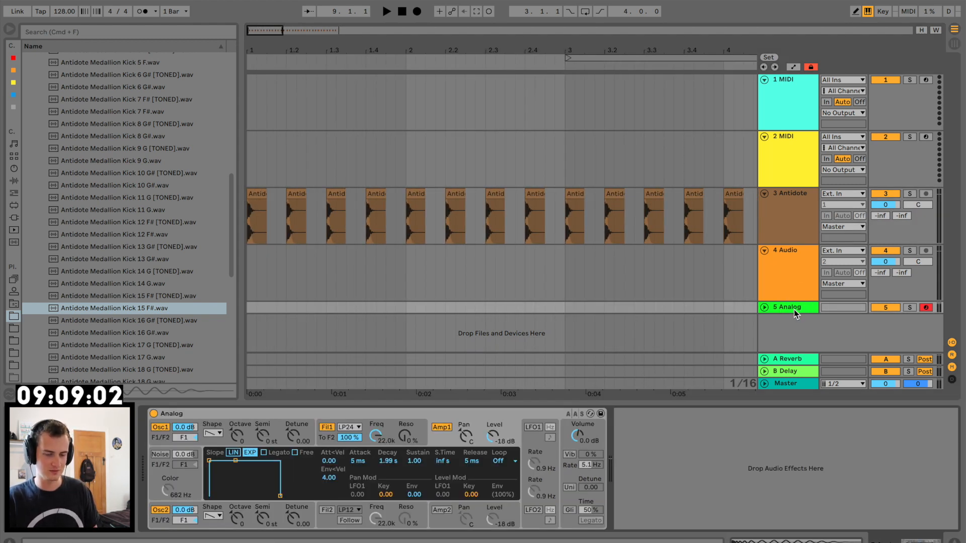
left_click(763, 308)
left_click(13, 180)
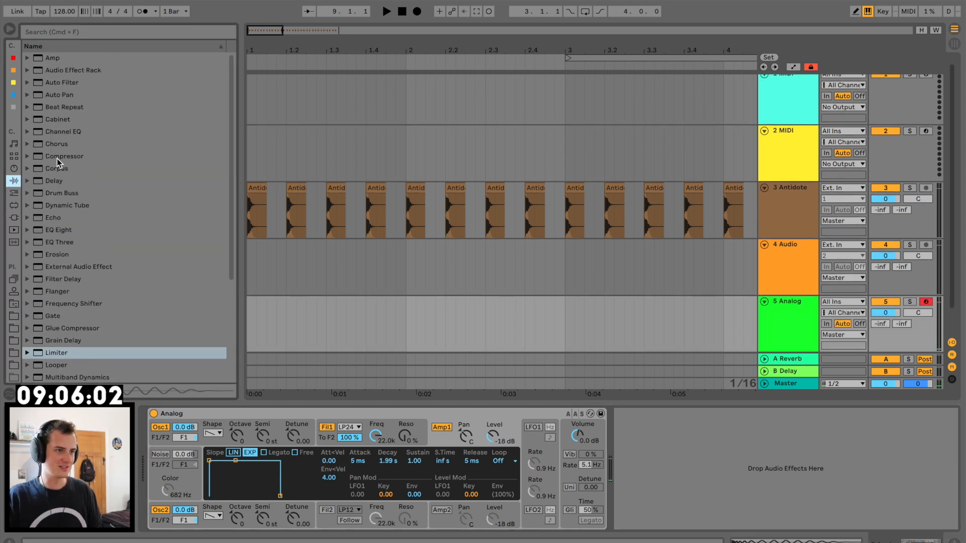
left_click_drag(56, 157, 654, 463)
left_click(630, 413)
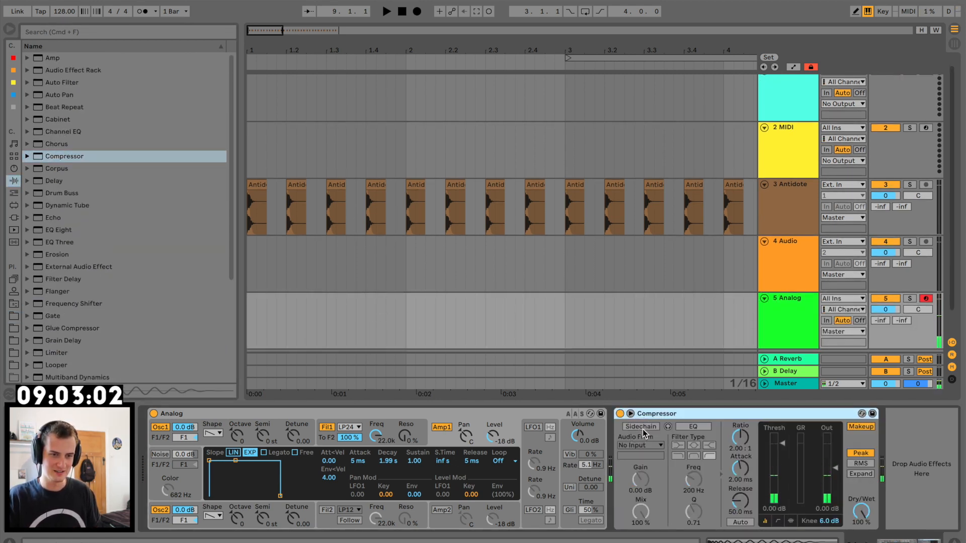
Step: Sidechain the Compressor from the kick track with threshold -36.5 dB, ratio 4.67:1, attack 0.01 ms and release 1.00 ms, and test playback
left_click(642, 428)
left_click(640, 445)
left_click(646, 453)
left_click_drag(780, 457, 740, 528)
key("space")
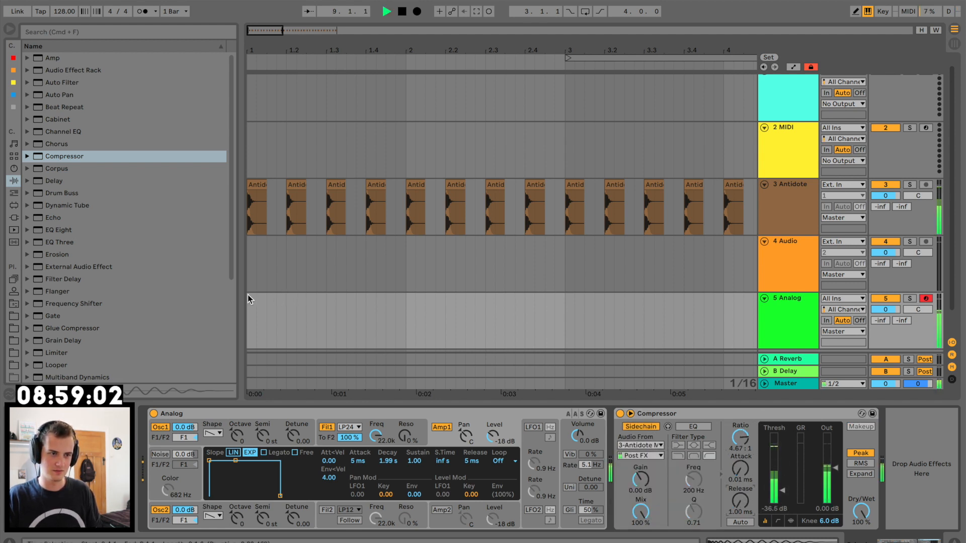
key("space")
Step: Loop the first two bars and set the Compressor's ratio to inf:1 during playback
left_click_drag(250, 303, 571, 315)
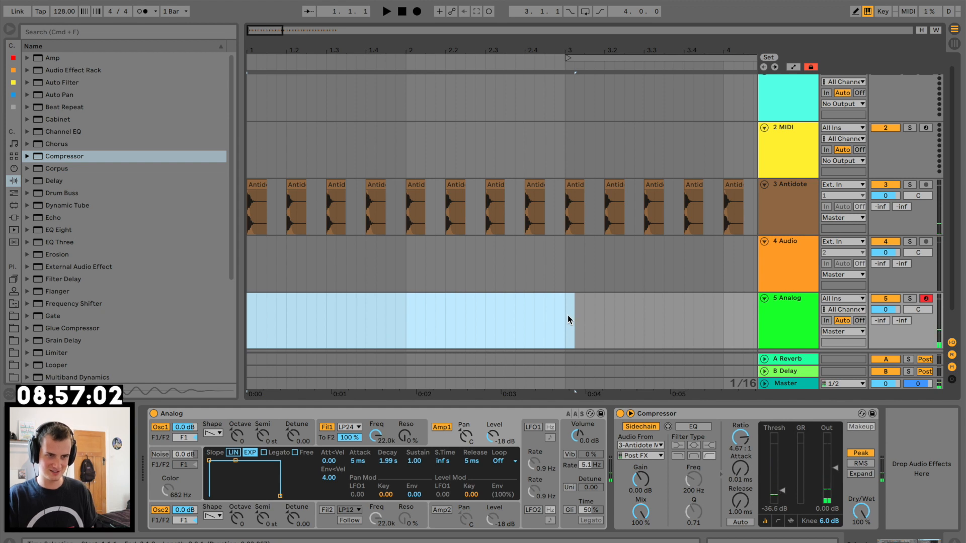
key("super+l")
key("space")
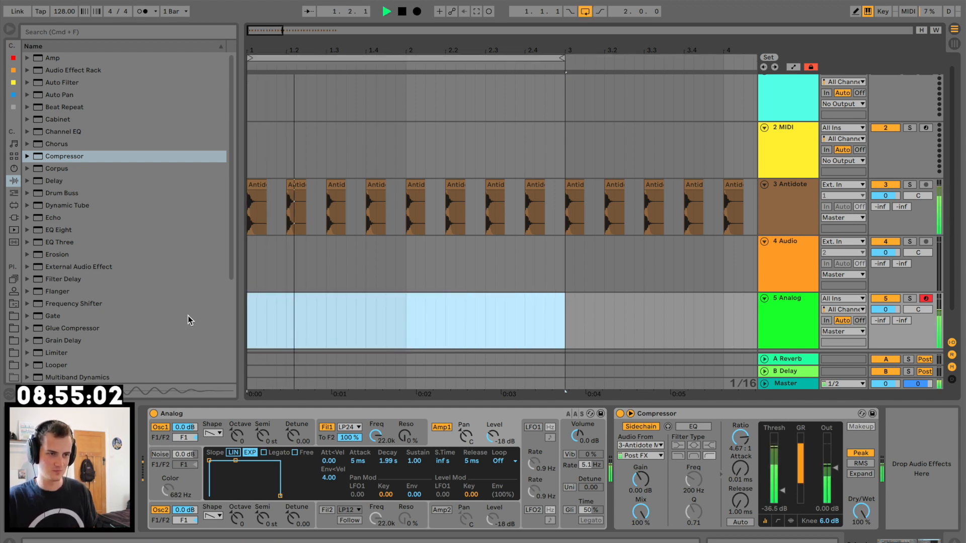
left_click_drag(744, 444, 743, 397)
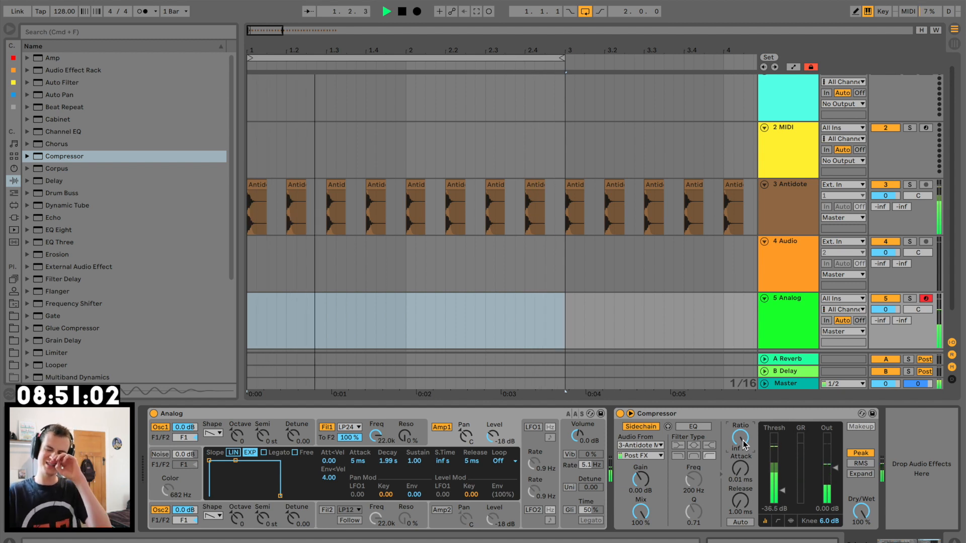
key("space")
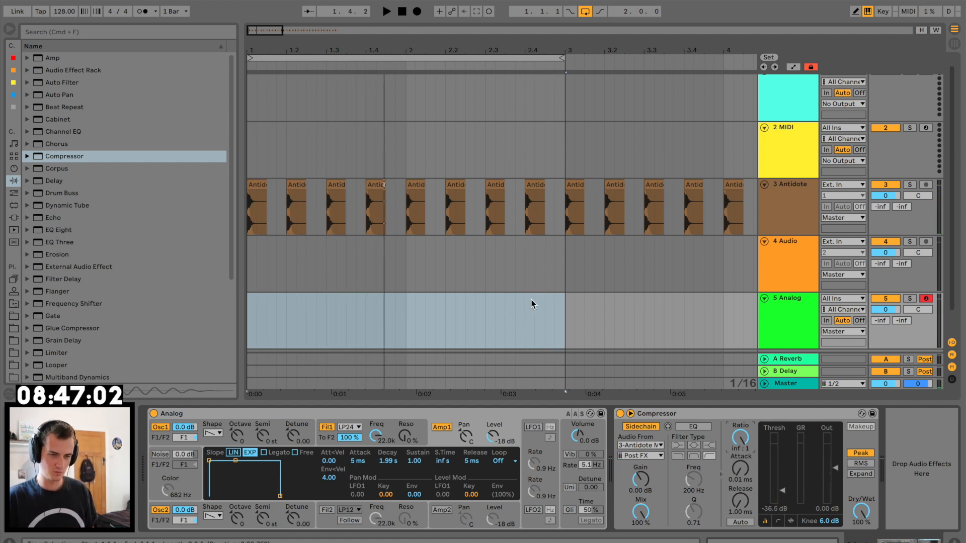
Step: Create an empty MIDI clip on the Analog track spanning the first two bars
left_click_drag(554, 304, 137, 301)
key("super+shift+m")
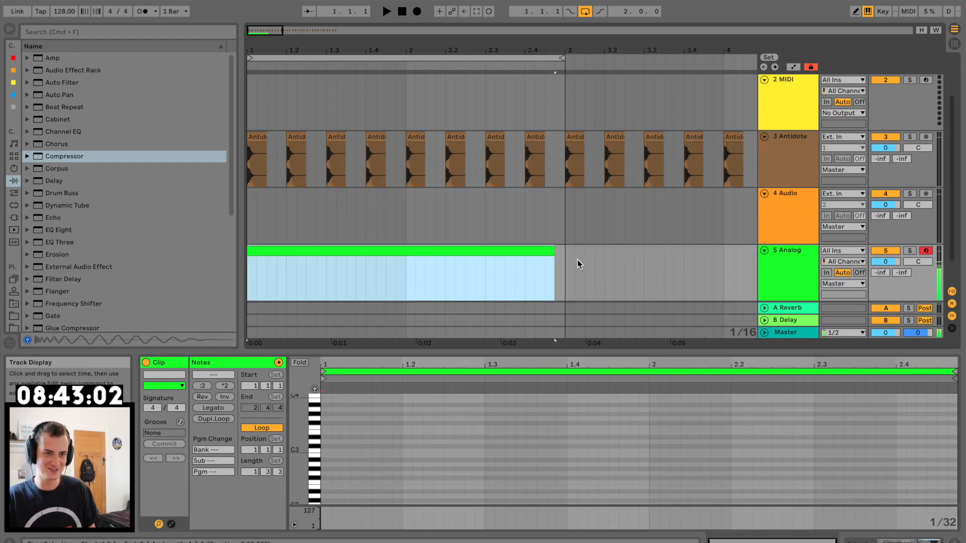
left_click(551, 251)
left_click_drag(552, 251, 558, 252)
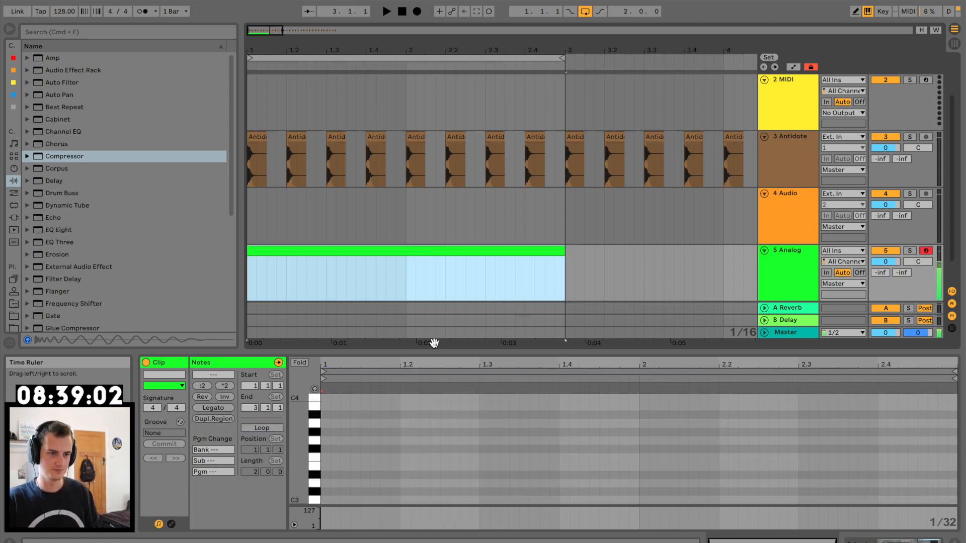
Step: Enlarge the note editor and enter a one-beat F#0 note at the start of the Analog clip
left_click_drag(431, 351, 441, 197)
scroll(336, 351, "down", 5)
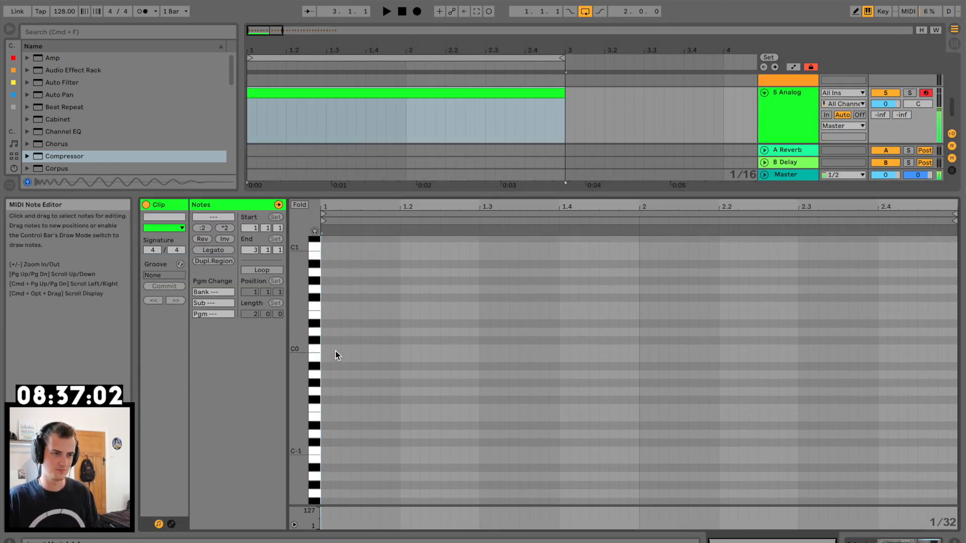
double_click(326, 298)
left_click_drag(331, 299, 402, 302)
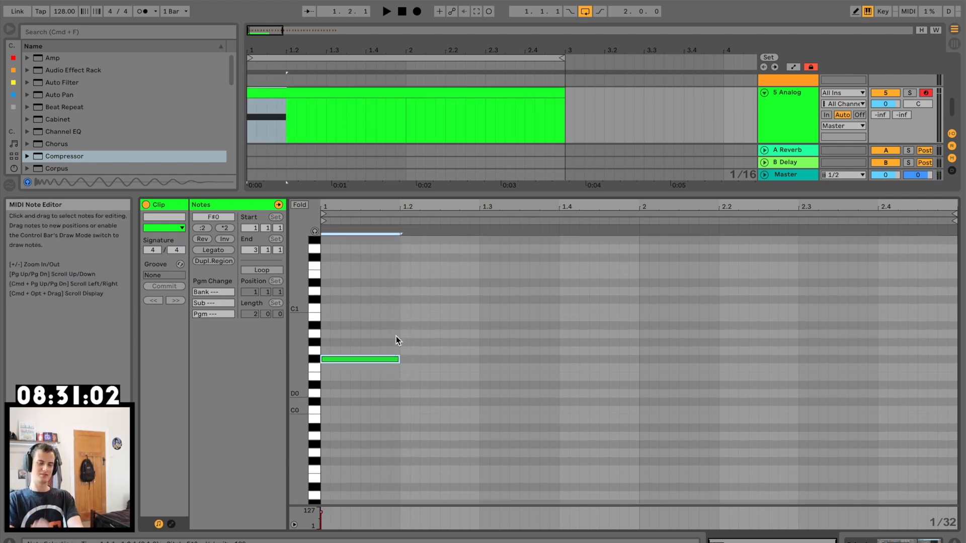
Step: Add a sixteenth-long F#0 note at 1.4.3 and duplicate the whole pattern into the clip's second bar
double_click(602, 362)
key("space")
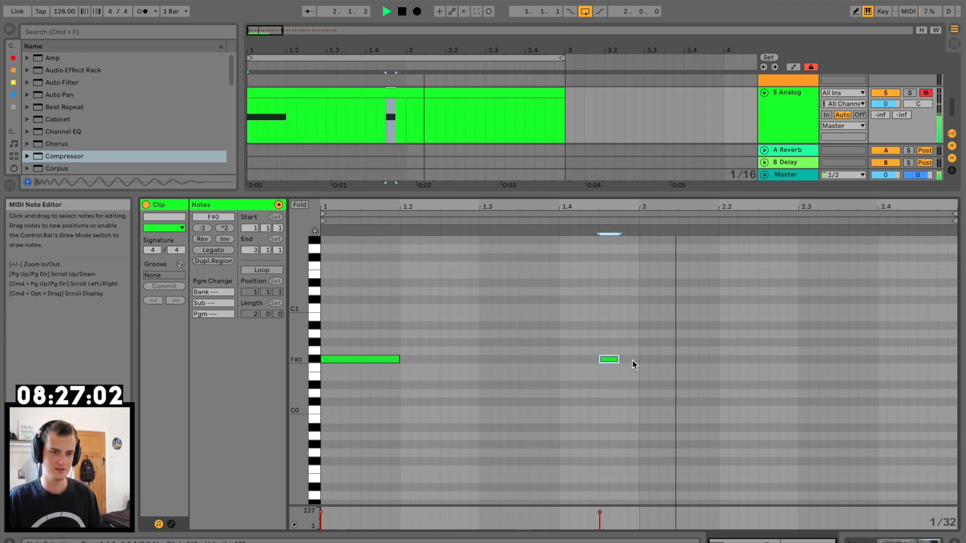
key("super+a")
key("super+d")
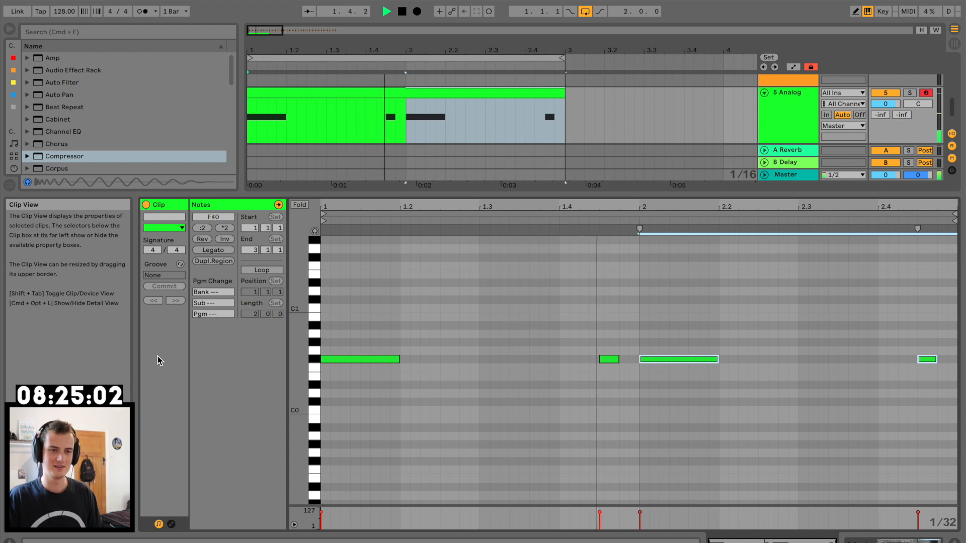
left_click_drag(685, 193, 662, 390)
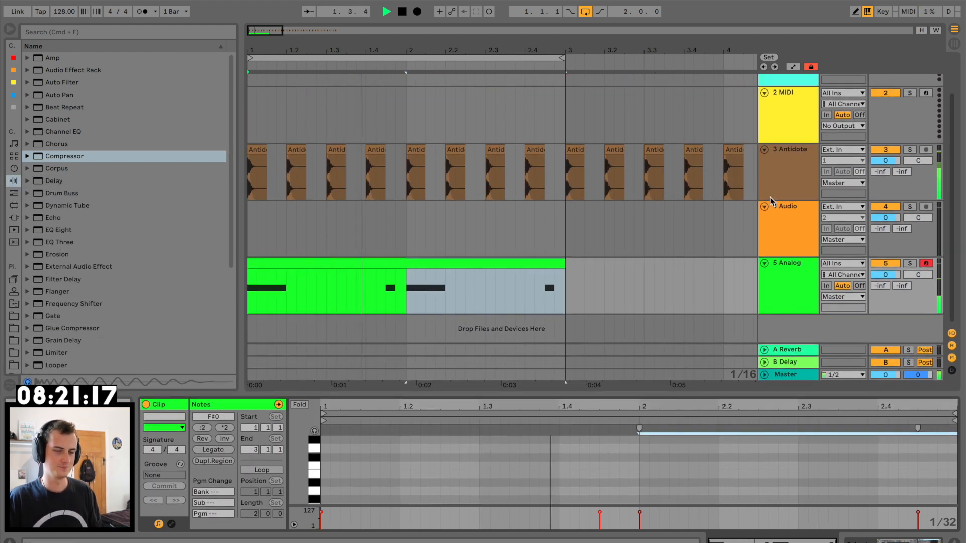
Step: Turn on Analog's noise generator, with color at 22.0 kHz and level at -21 dB, while checking it in playback
left_click(788, 278)
key("space")
left_click(160, 454)
key("space")
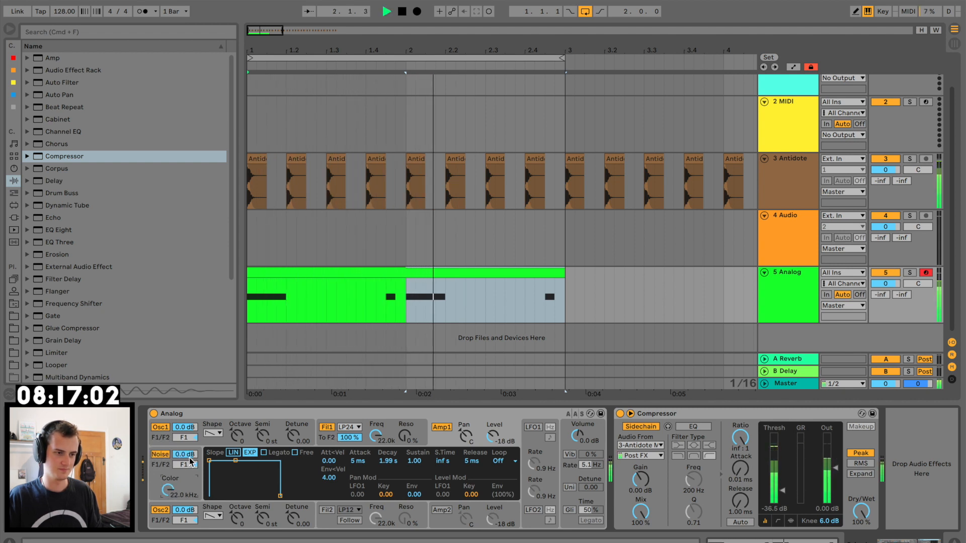
left_click_drag(188, 454, 188, 471)
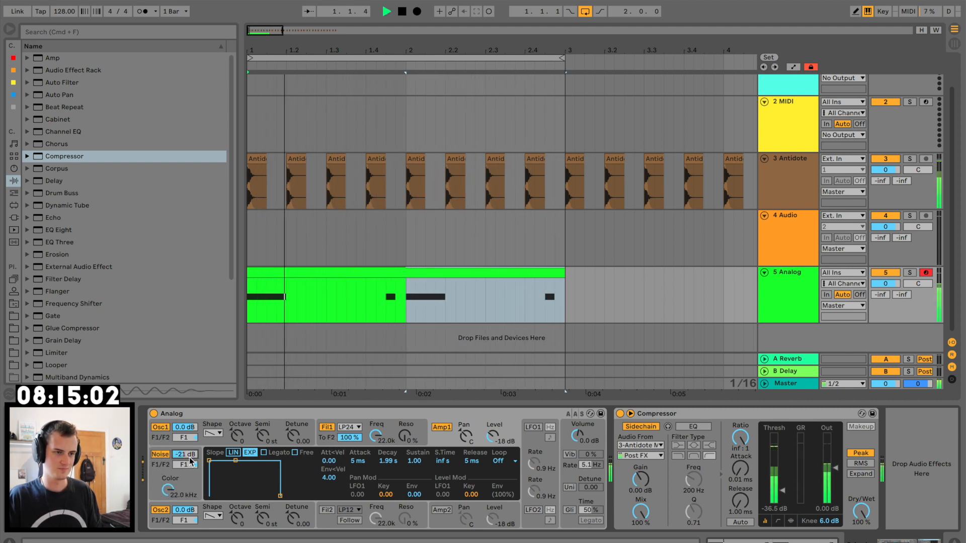
key("space")
Step: Insert a Saturator between Analog and the Compressor and audition the bass with it
scroll(66, 357, "down", 4)
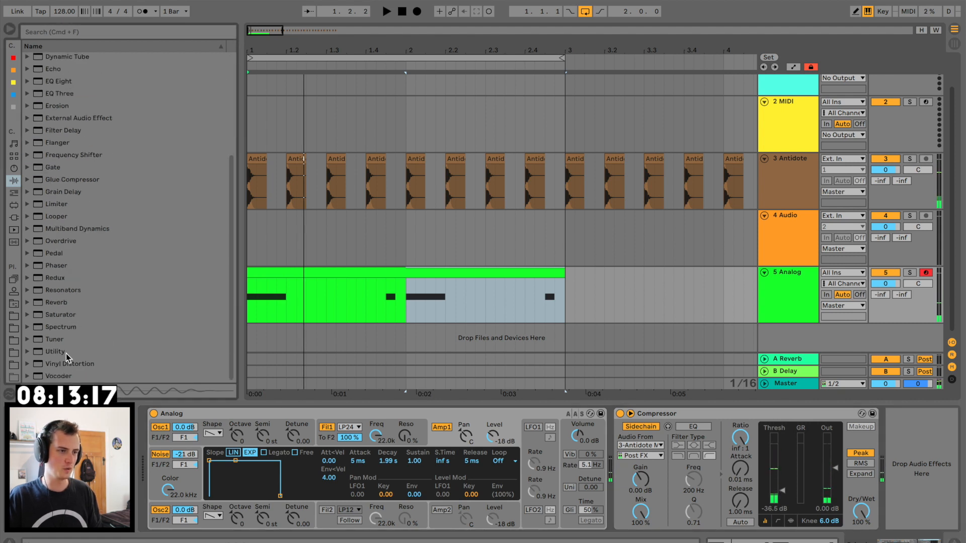
double_click(60, 314)
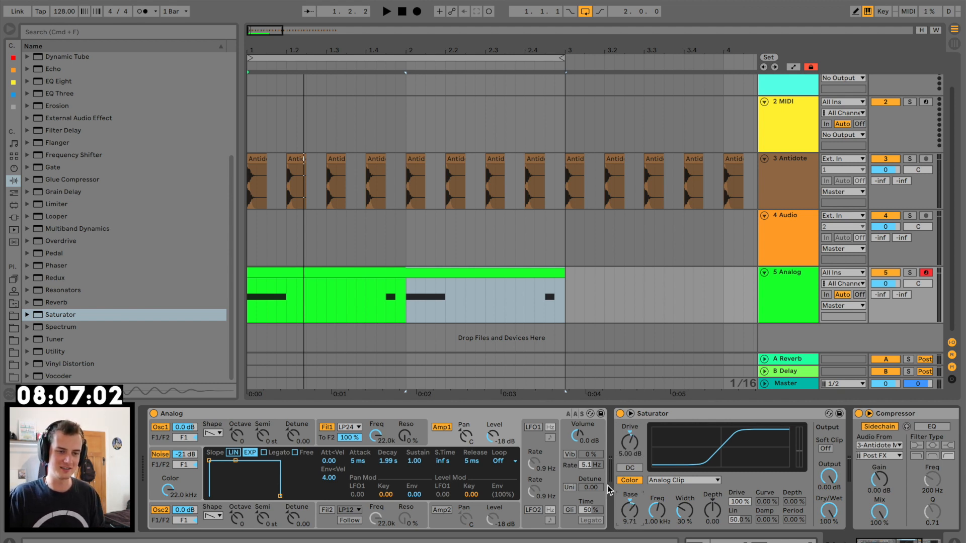
scroll(610, 490, "right", 5)
key("space")
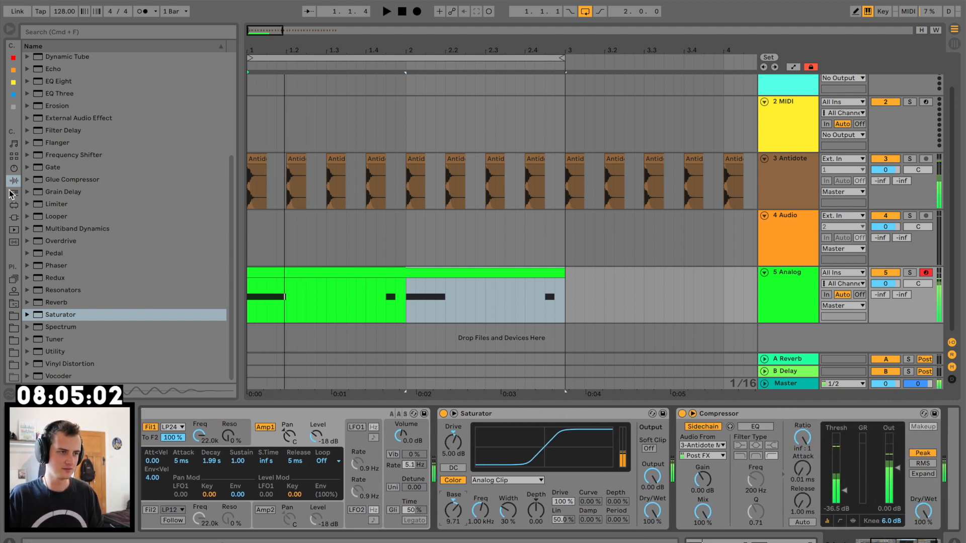
Step: Add the Soundtoys LittleMicroShift VST to the Analog track and place it directly before the Saturator
left_click(12, 218)
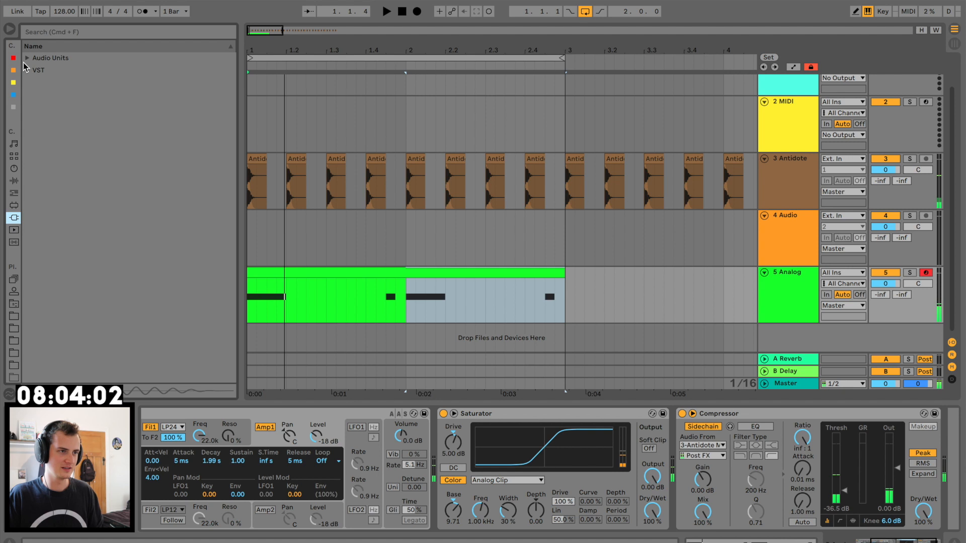
left_click(27, 70)
left_click(35, 107)
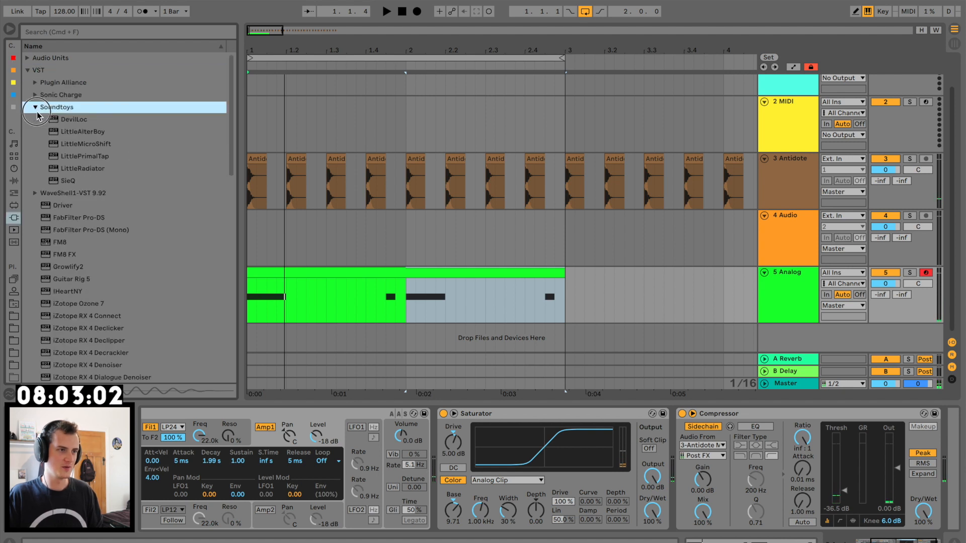
left_click_drag(85, 144, 307, 272)
key("space")
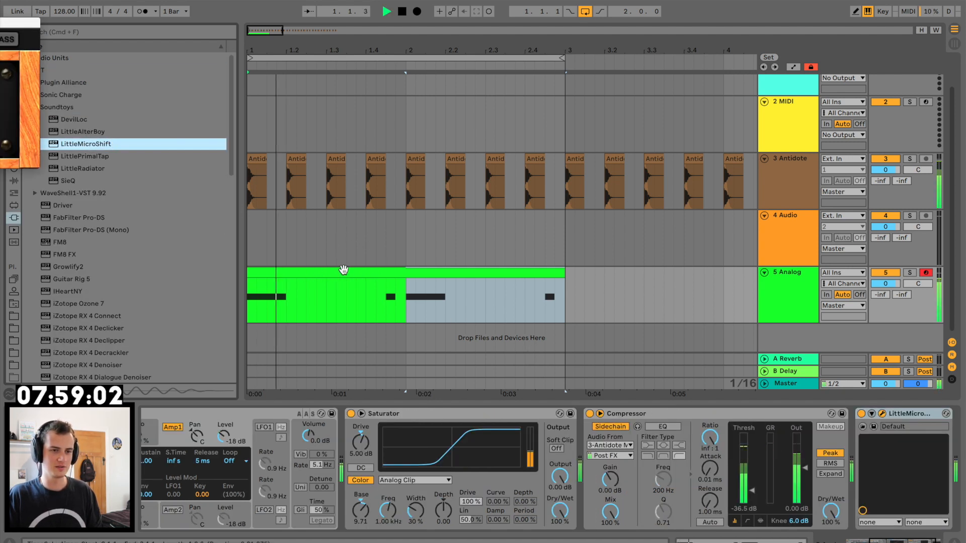
key("space")
key("space")
left_click_drag(899, 413, 368, 462)
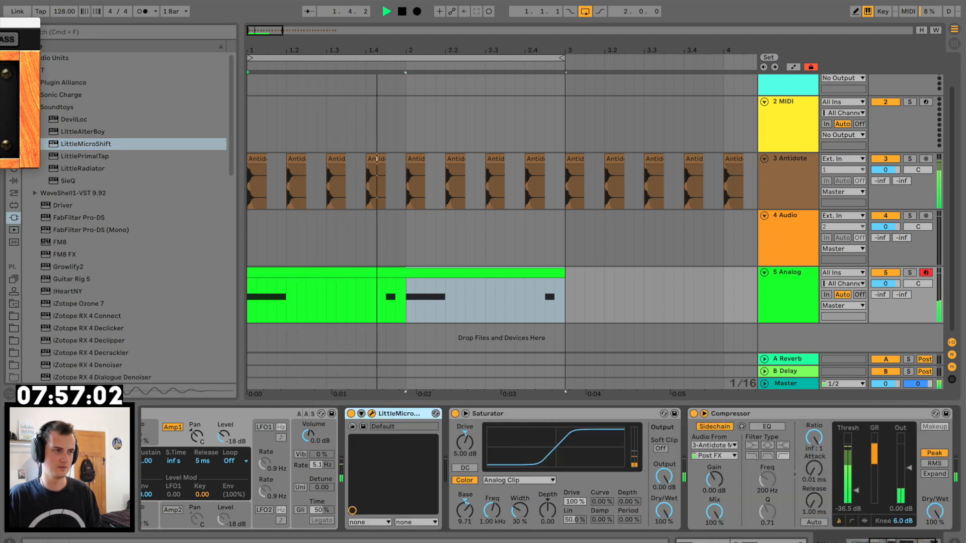
Step: Bring the LittleMicroShift window into view, switch it to mode II and lower its mix toward dry during playback
key("space")
left_click_drag(5, 24, 444, 215)
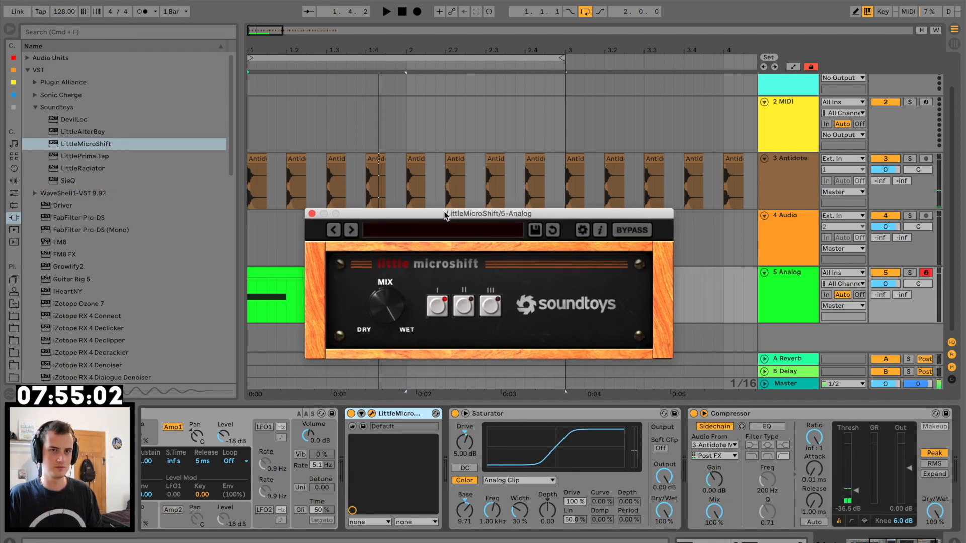
scroll(401, 159, "up", 2)
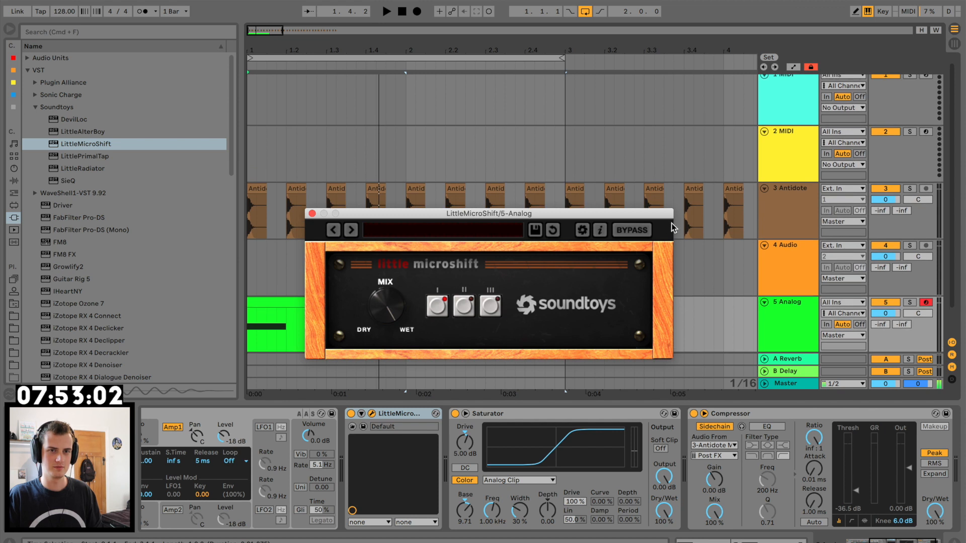
scroll(724, 278, "down", 2)
key("space")
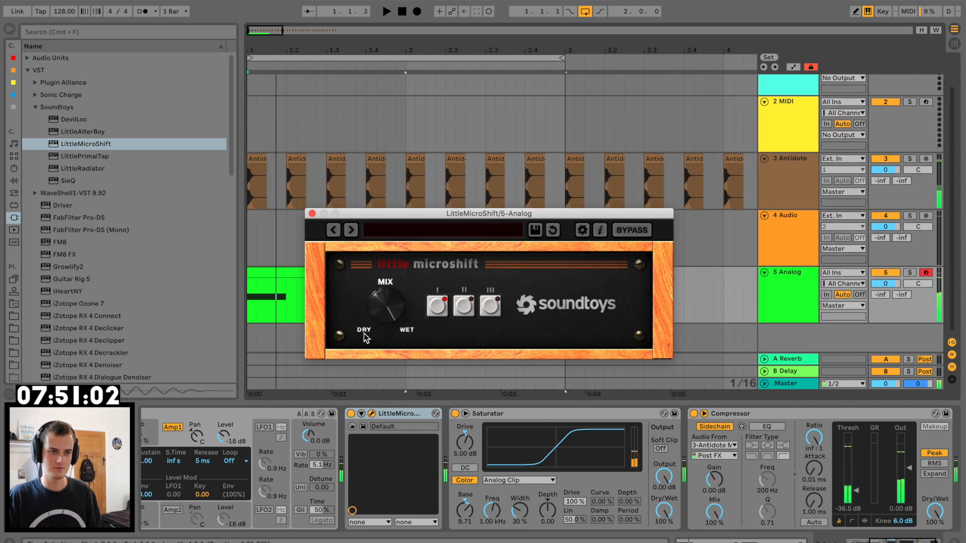
left_click_drag(381, 310, 374, 413)
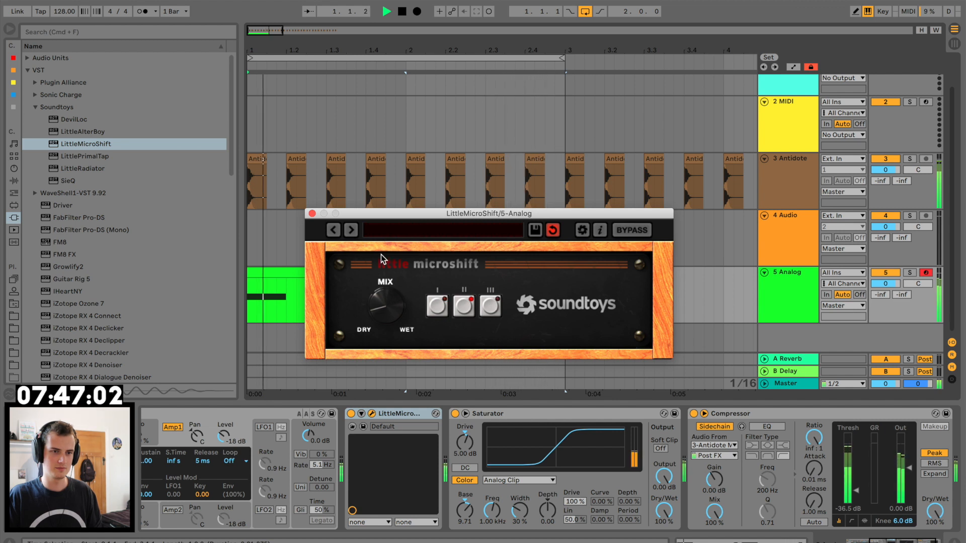
key("space")
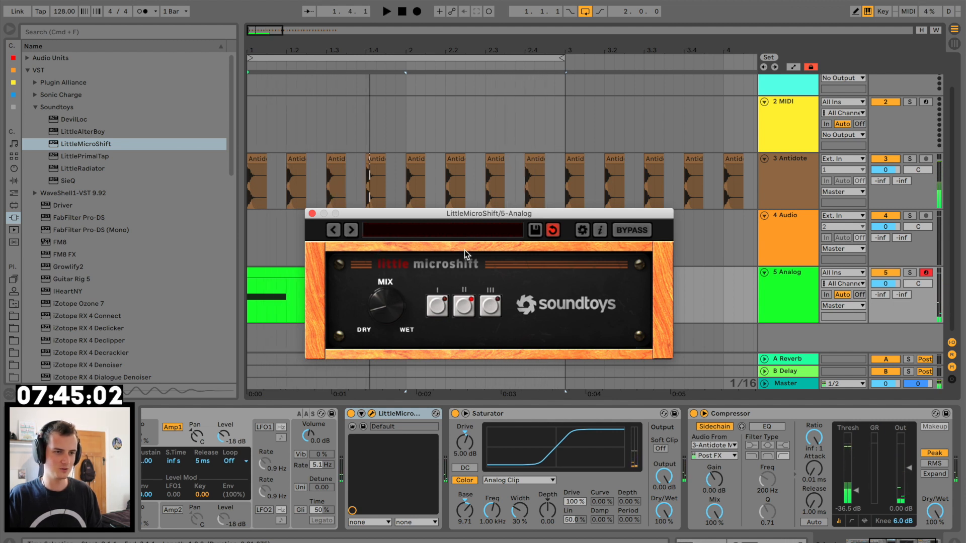
Step: Insert a Gate after LittleMicroShift with threshold -45.6 dB, attack 0.02 ms and hold 4.52 ms, and close the plug-in window
left_click(14, 180)
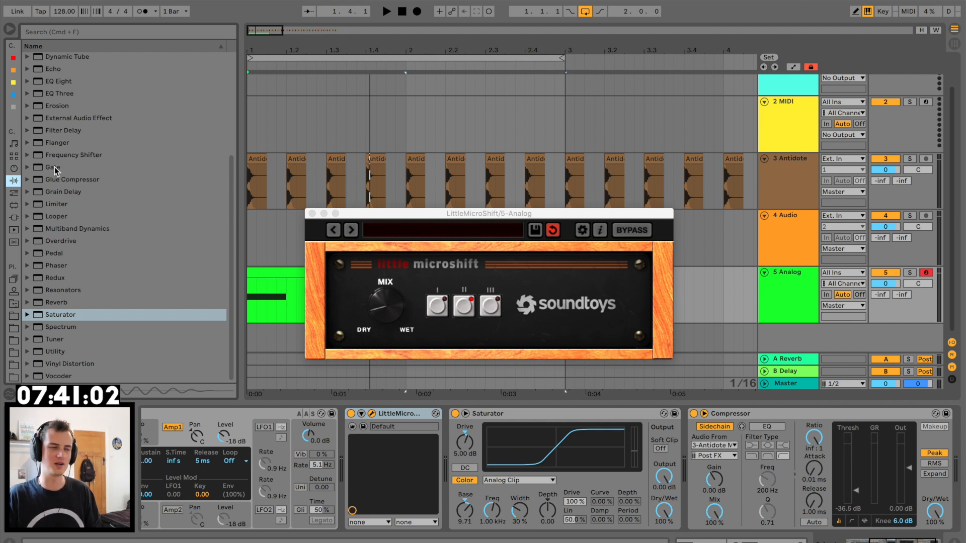
double_click(53, 167)
key("space")
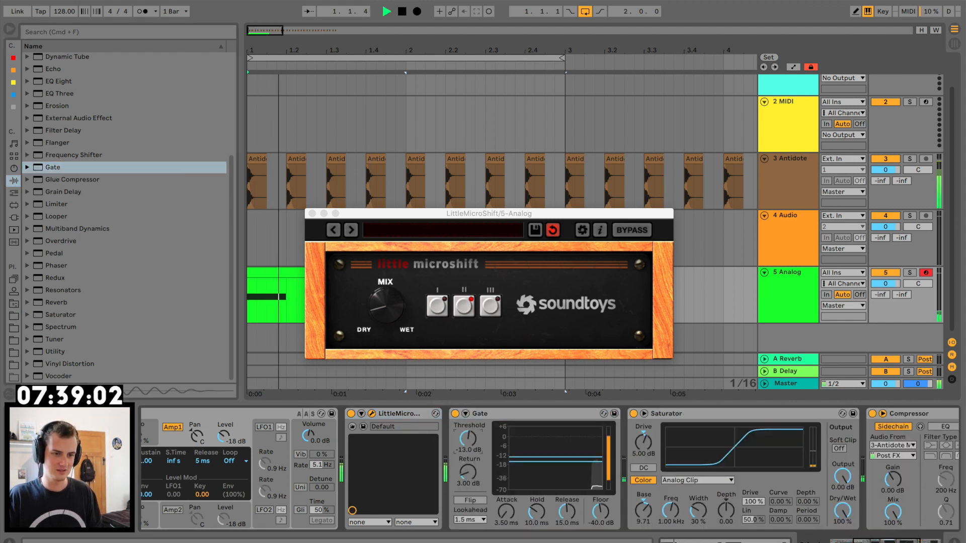
left_click_drag(468, 439, 467, 443)
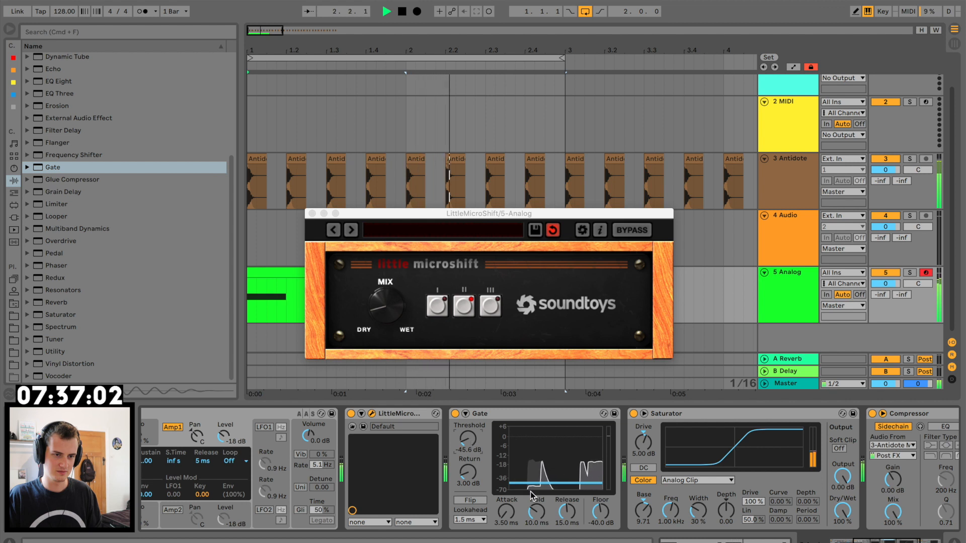
mouse_move(537, 512)
left_mouse_down()
mouse_move(504, 526)
mouse_move(504, 539)
mouse_move(537, 516)
left_mouse_up()
left_click(312, 213)
key("space")
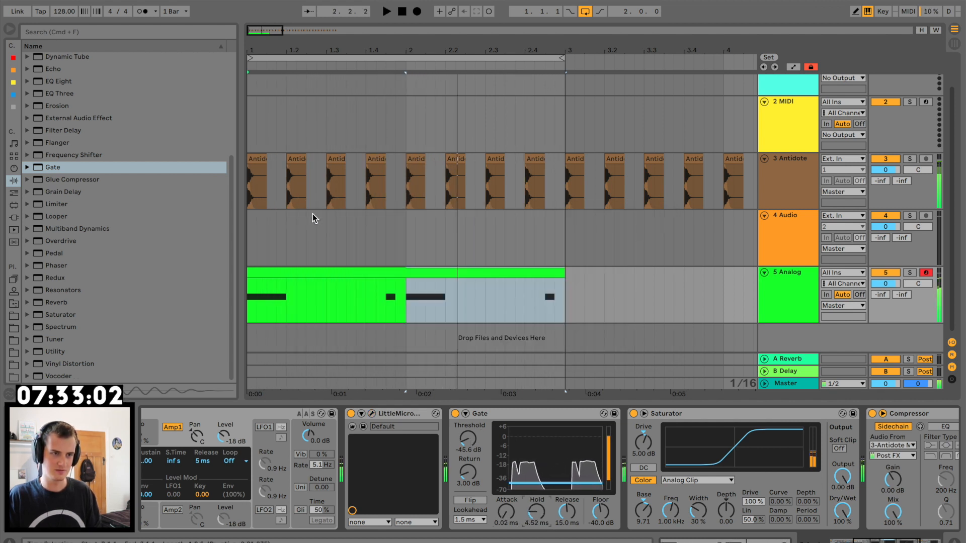
Step: Create a new MIDI track below the Analog track and load the Serum VST on it, with its window fully in view
key("super+shift+t")
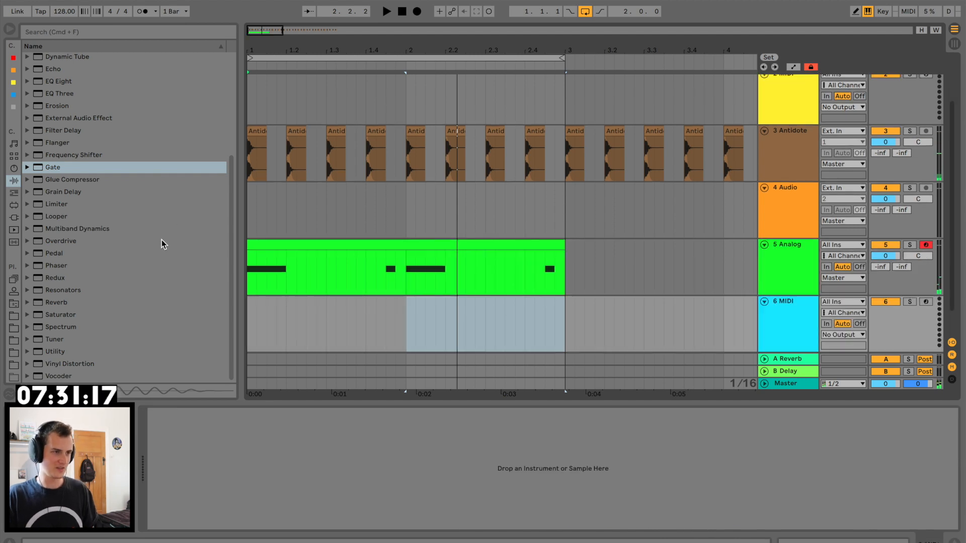
left_click(12, 217)
scroll(104, 216, "down", 10)
scroll(116, 262, "down", 5)
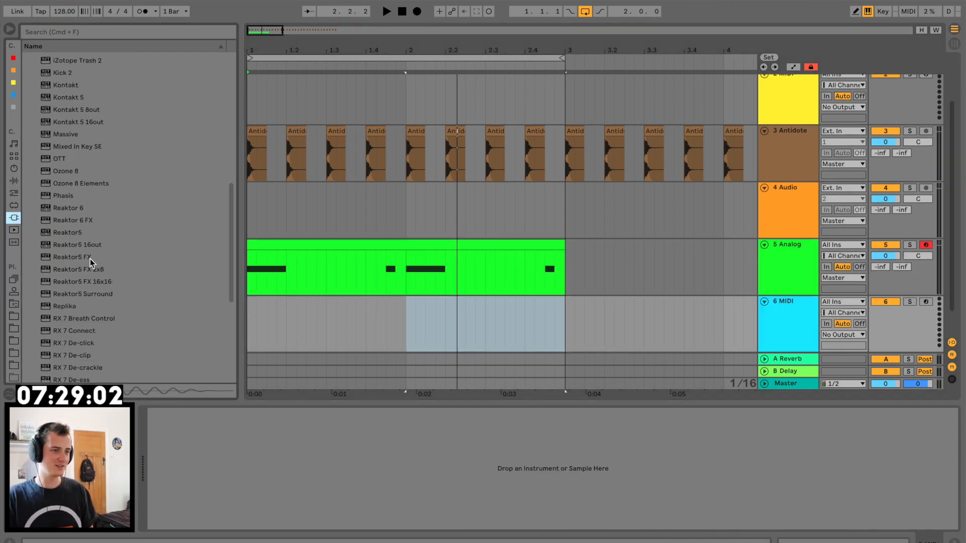
scroll(59, 308, "down", 5)
left_click_drag(75, 278, 437, 323)
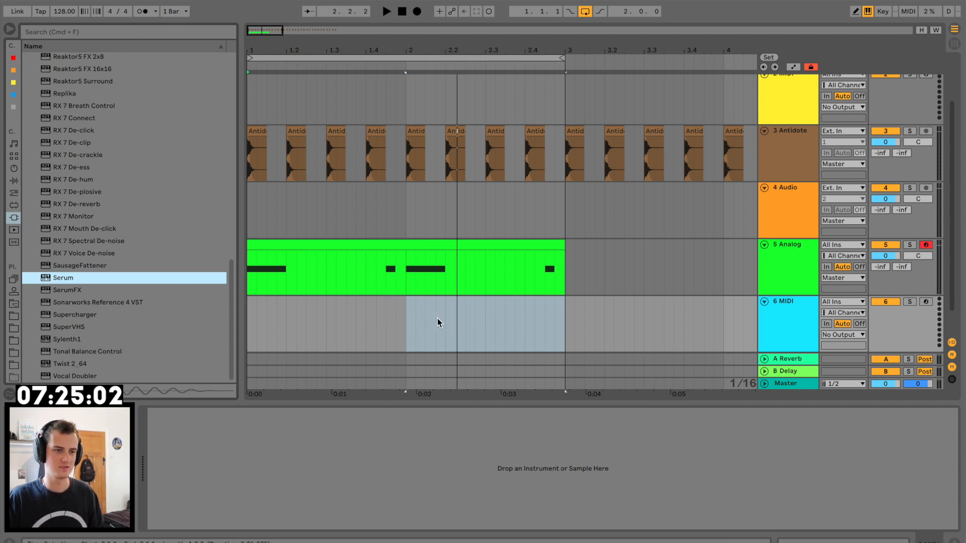
left_click_drag(425, 209, 419, 42)
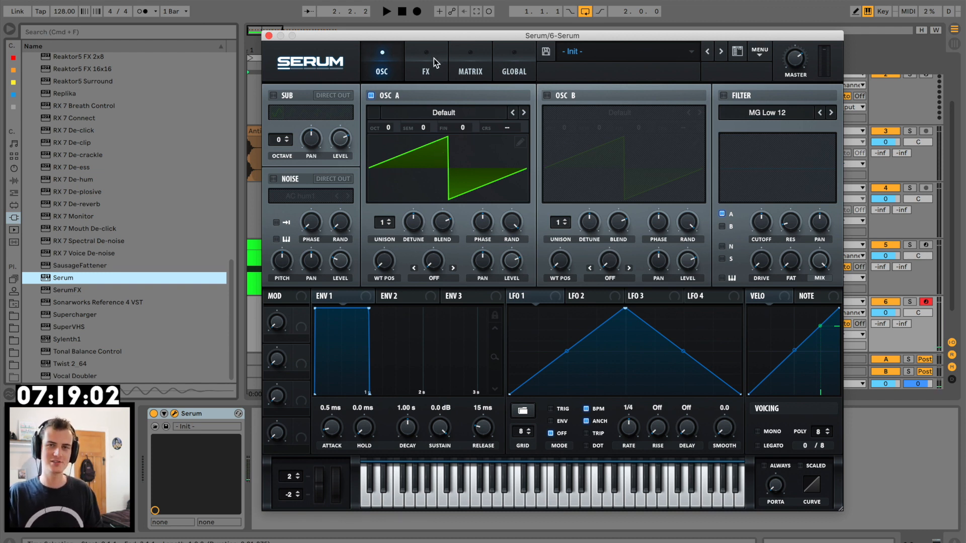
Step: Show oscillator A's wavetable in 3D, audition Acid and load Antidote - Grit Growl from the Advent Wavetables
left_click(442, 176)
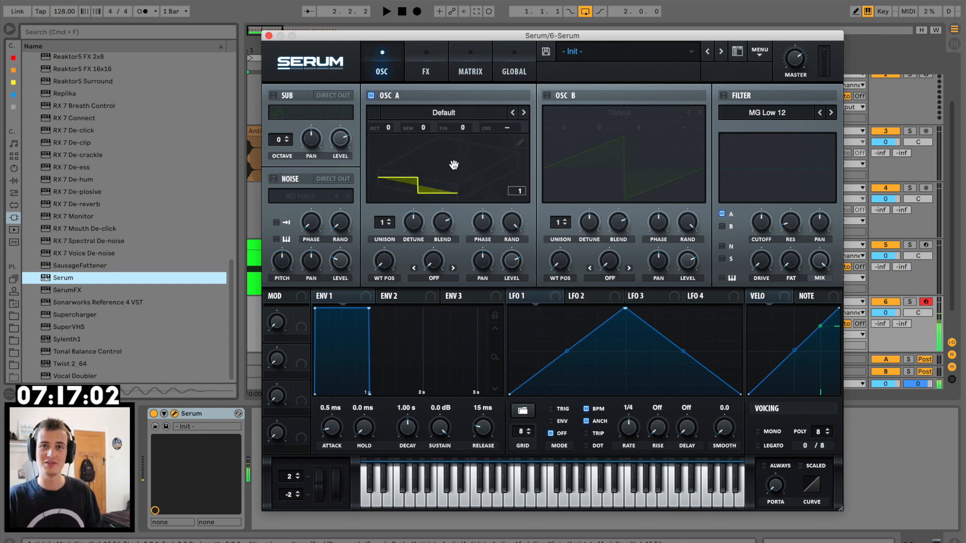
left_click(525, 113)
left_click(525, 113)
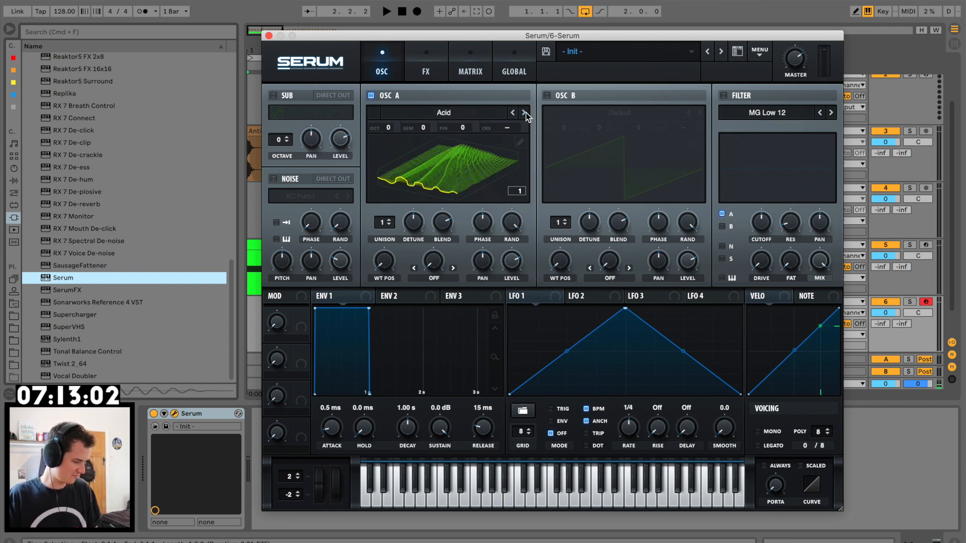
key("a")
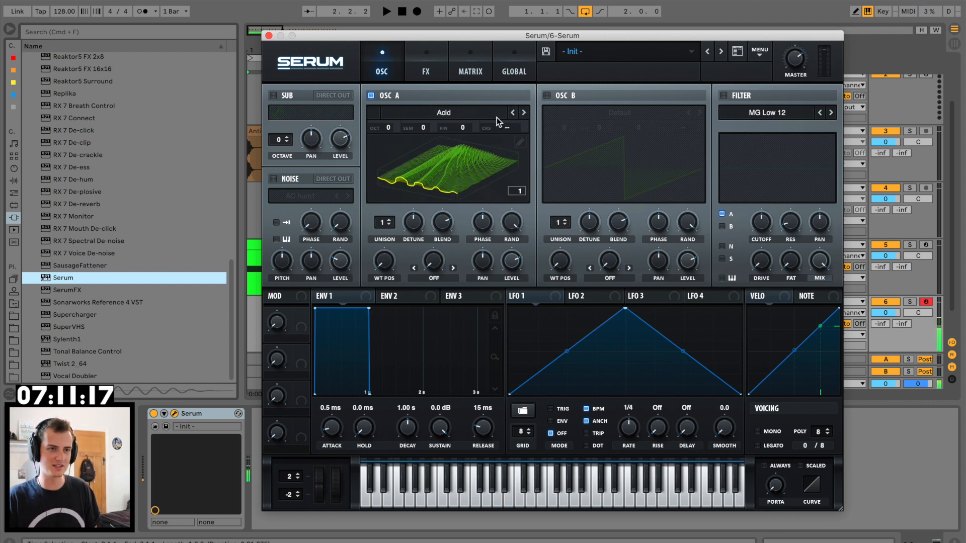
left_click(439, 116)
mouse_move(501, 140)
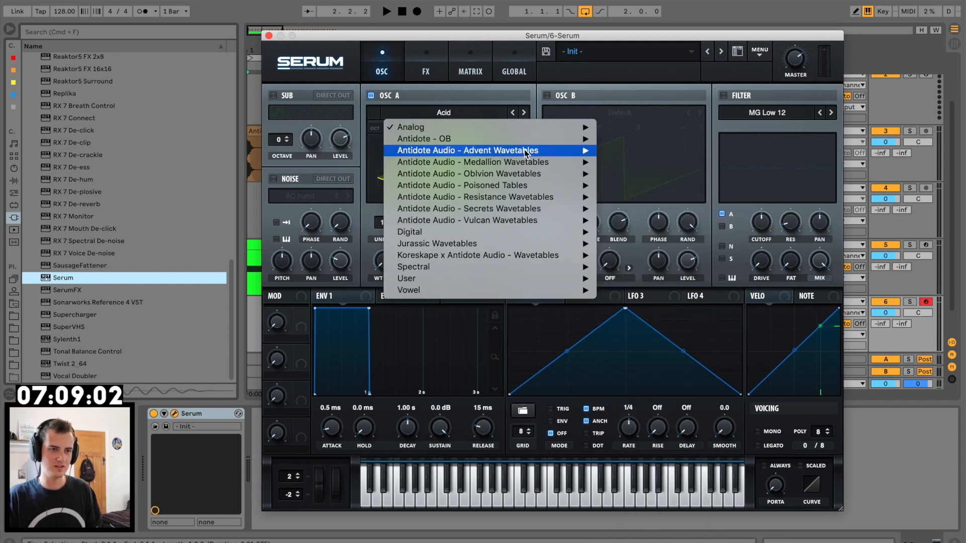
mouse_move(564, 150)
left_click(635, 186)
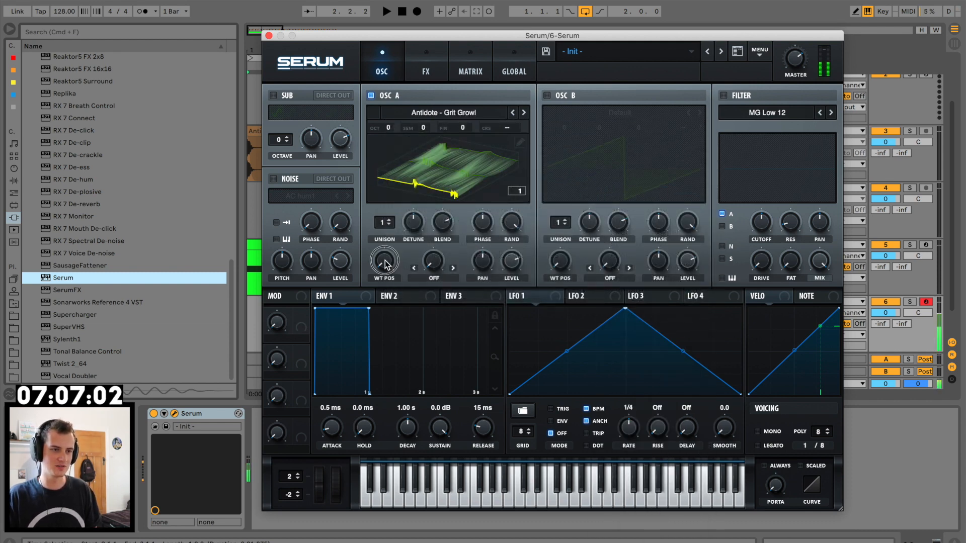
Step: Reshape LFO 1 into two peaks that each rise steeply and fall to zero along an outward-bulging curve
left_click_drag(624, 311, 540, 298)
double_click(610, 368)
left_click_drag(611, 368, 651, 307)
double_click(653, 394)
left_click_drag(584, 351, 584, 322)
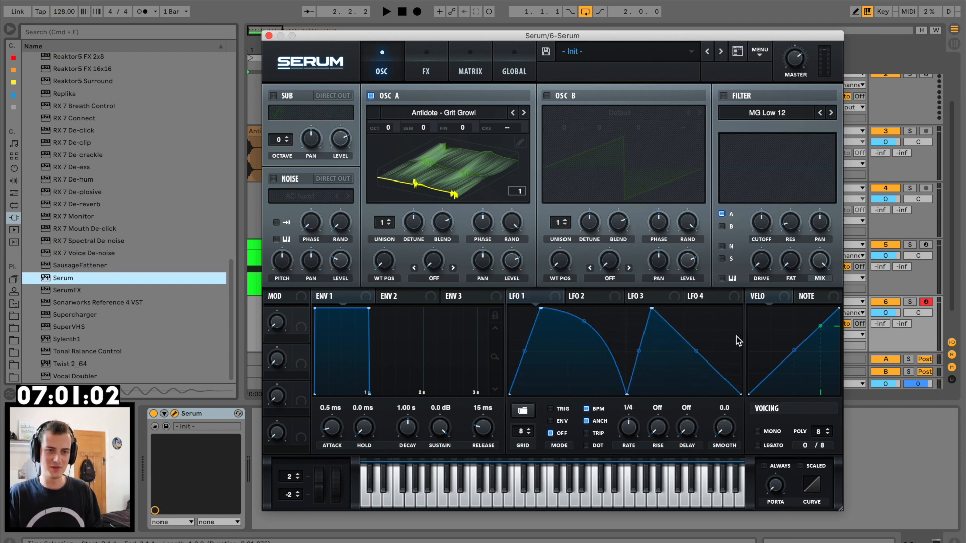
left_click_drag(696, 351, 696, 313)
Step: Modulate oscillator A's wavetable position with LFO 1 at an amount of 42 and reset the first peak's falling curve
left_click_drag(512, 298, 373, 251)
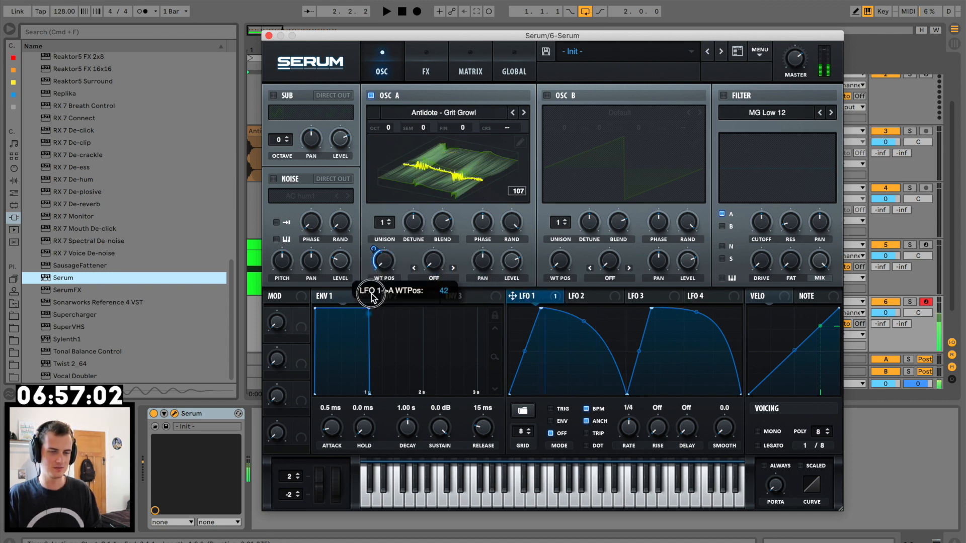
double_click(583, 321)
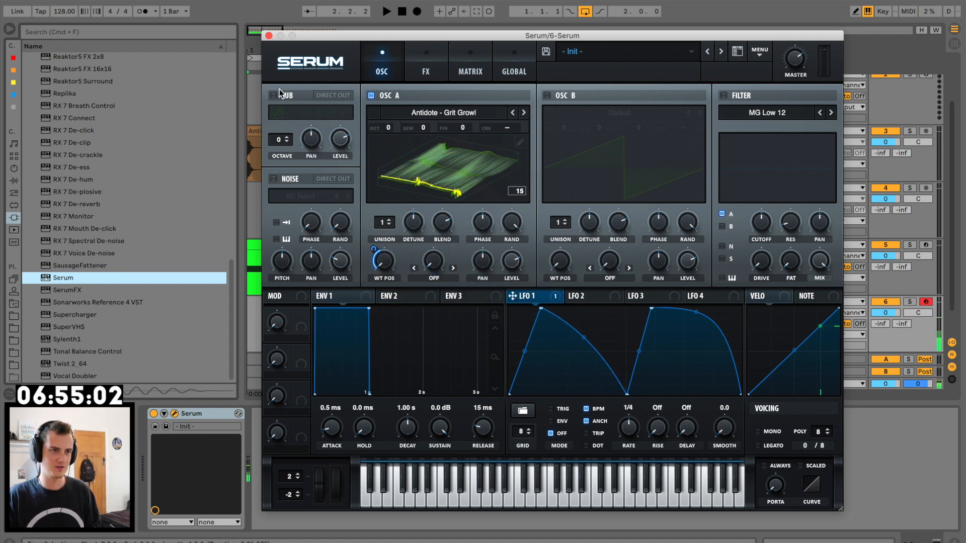
Step: Enable the sub oscillator at octave 0 and modulate its level with LFO 1
left_click(273, 95)
left_click_drag(280, 140, 282, 148)
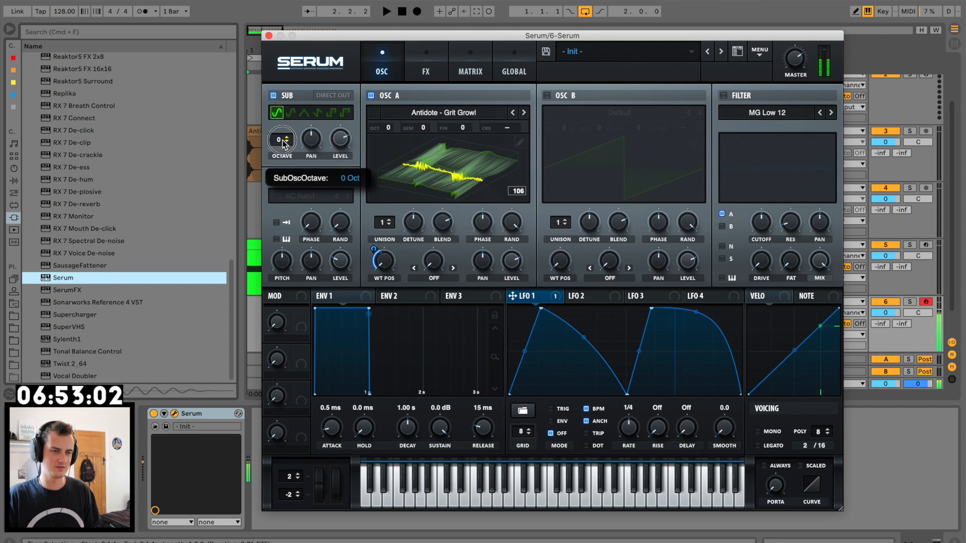
left_click_drag(518, 299, 341, 139)
left_click_drag(339, 139, 331, 90)
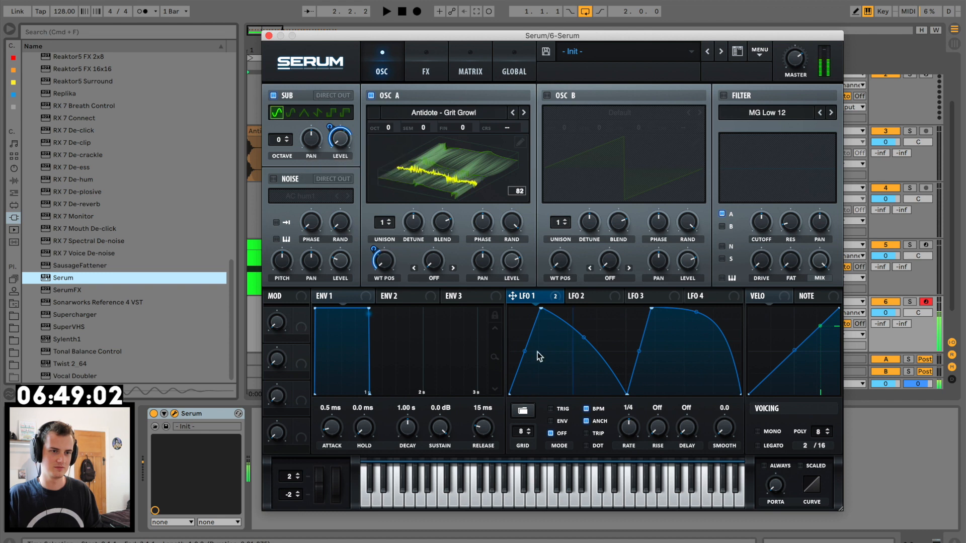
Step: Rework the first half of LFO 1 into two narrow peaks, each dropping to zero before the wide curved peak
right_click(547, 357)
left_click(523, 349)
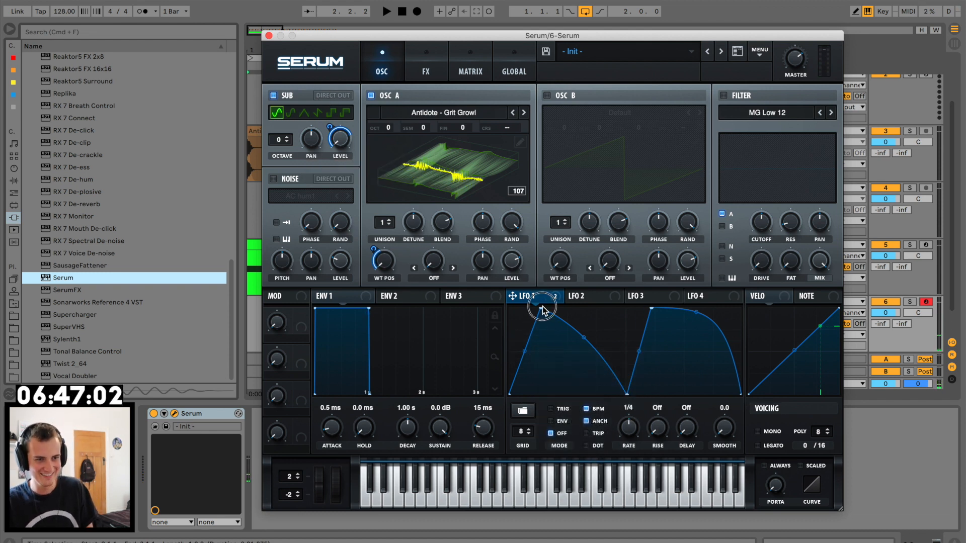
left_click_drag(537, 309, 521, 308)
double_click(538, 353)
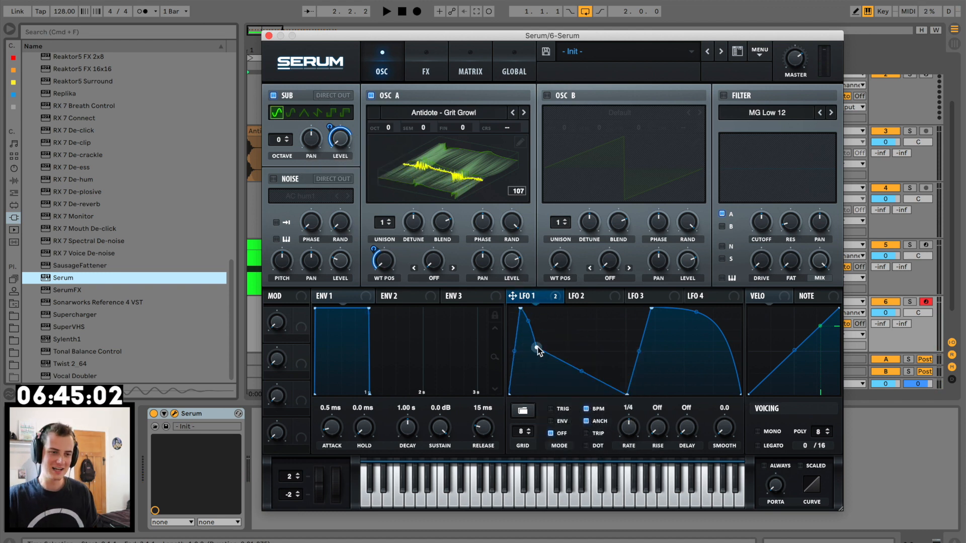
left_click_drag(535, 352, 547, 399)
left_click_drag(554, 348, 539, 298)
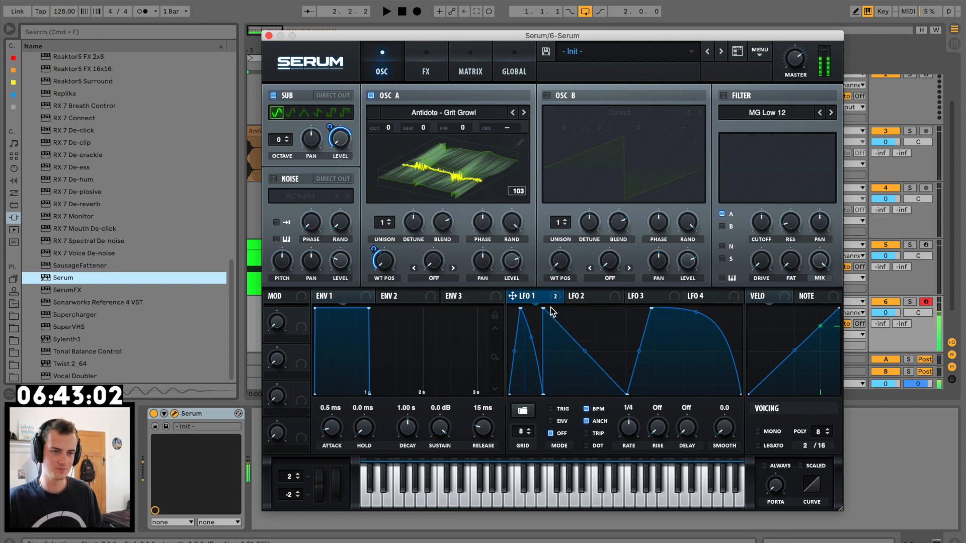
double_click(575, 351)
left_click_drag(575, 351, 585, 419)
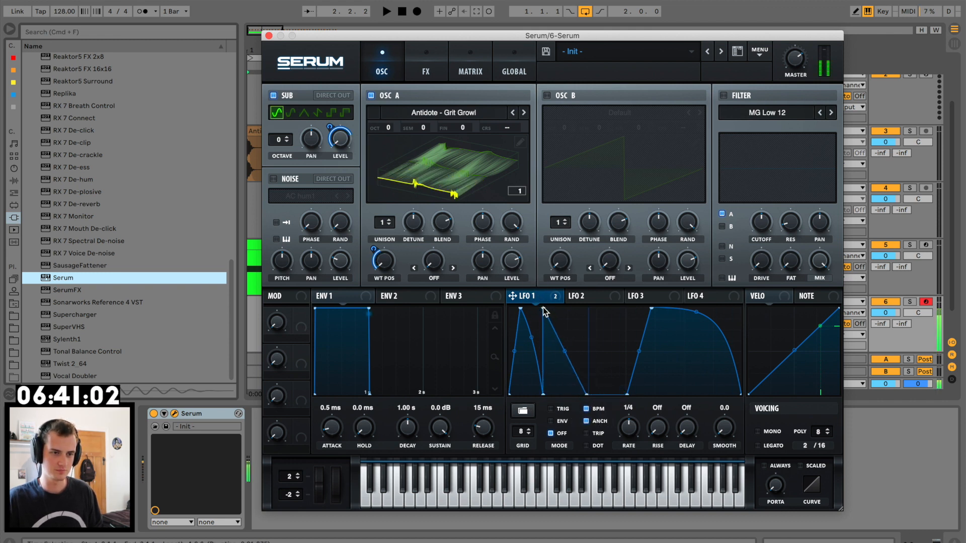
left_click_drag(544, 309, 576, 306)
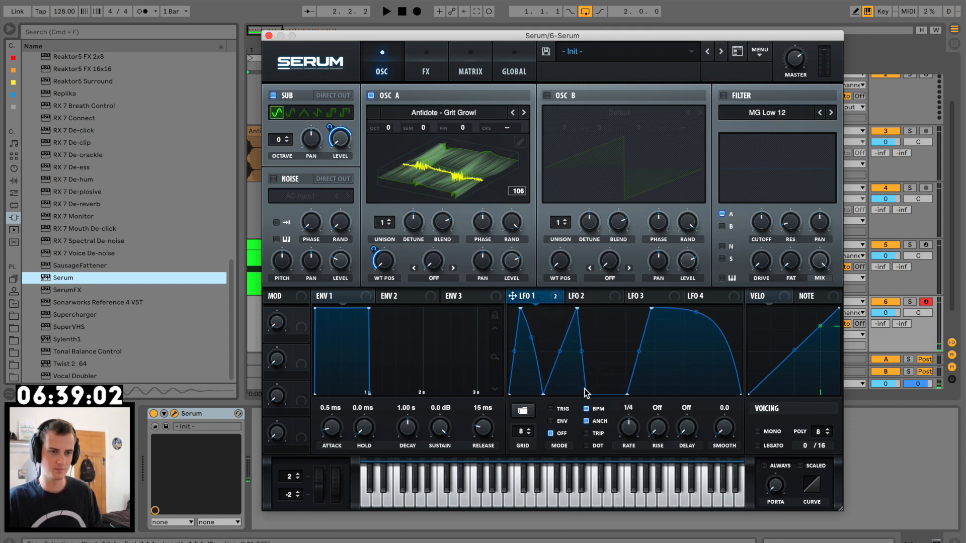
Step: Lengthen the first peak's fall in LFO 1 and turn the second peak into a vertical rise that falls to near zero before the wide peak
left_click_drag(585, 392, 608, 399)
left_click_drag(543, 393, 567, 394)
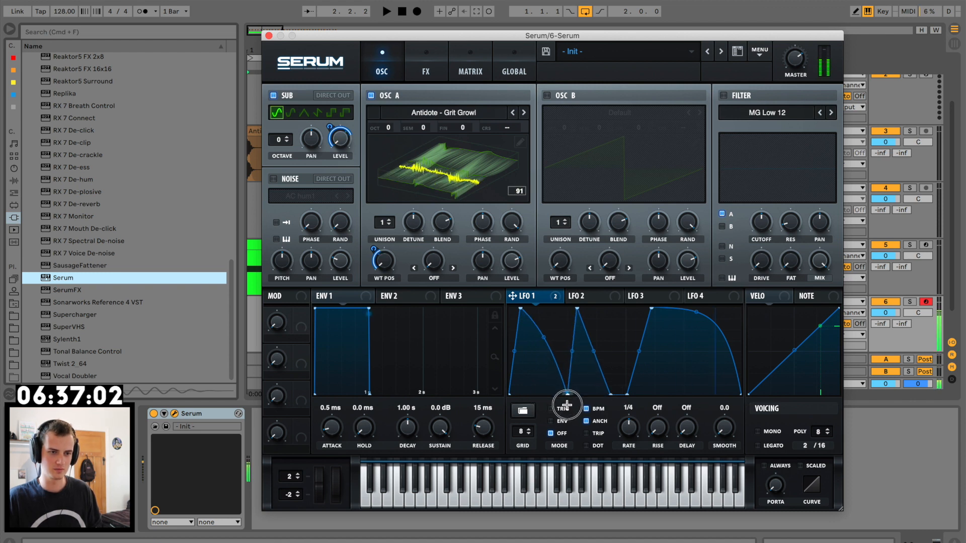
left_click_drag(578, 310, 586, 305)
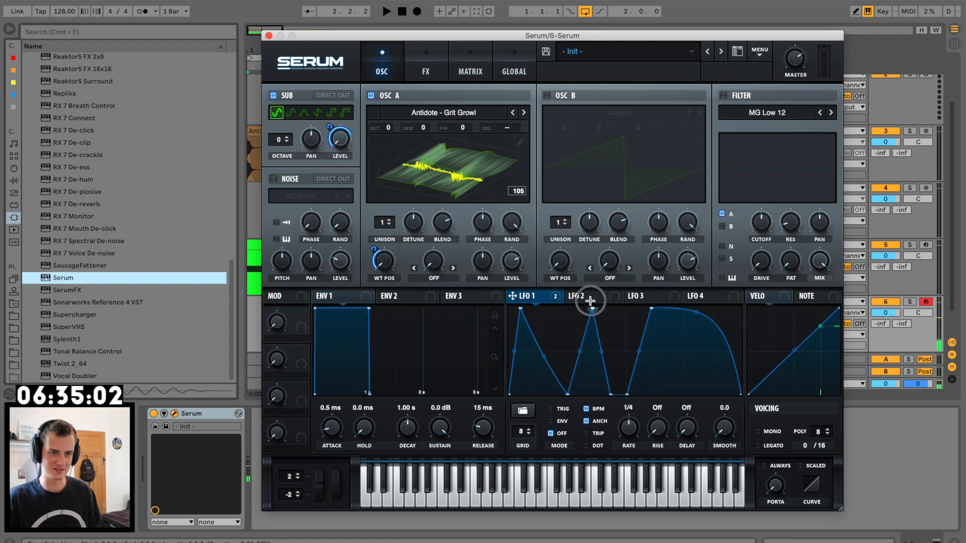
right_click(573, 360)
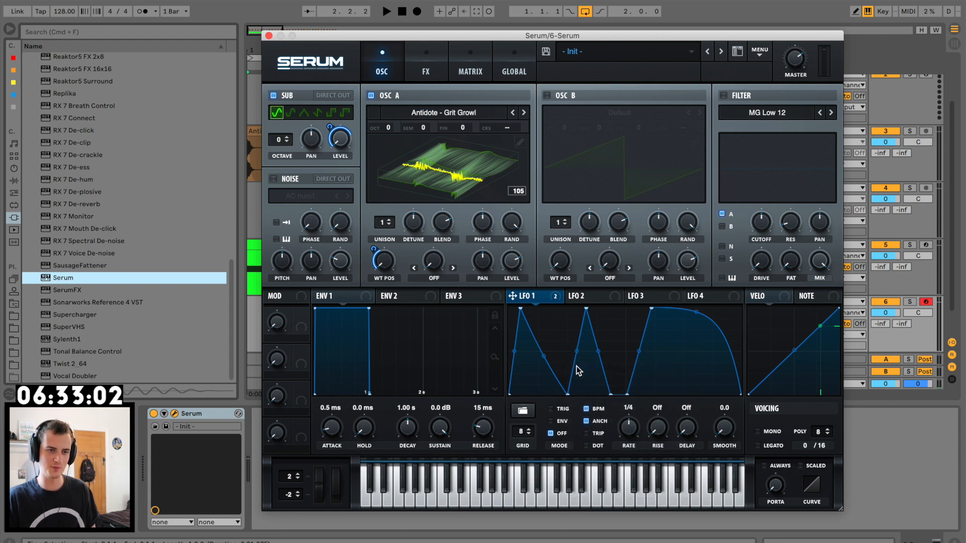
left_click_drag(573, 365, 586, 394)
left_click_drag(594, 347, 621, 390)
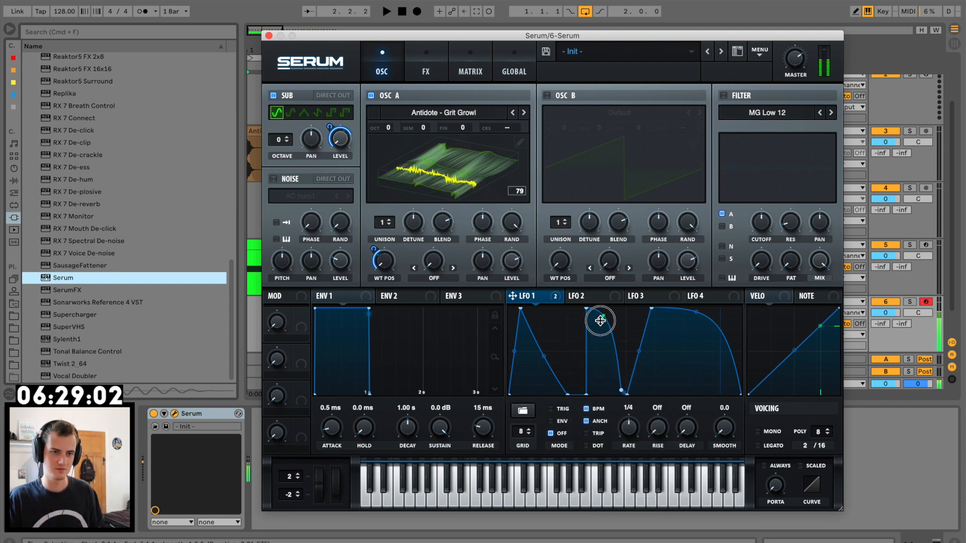
Step: Switch on the filter with the Phs 48L6+ type from the Flanges group and lower its cutoff
left_click(739, 112)
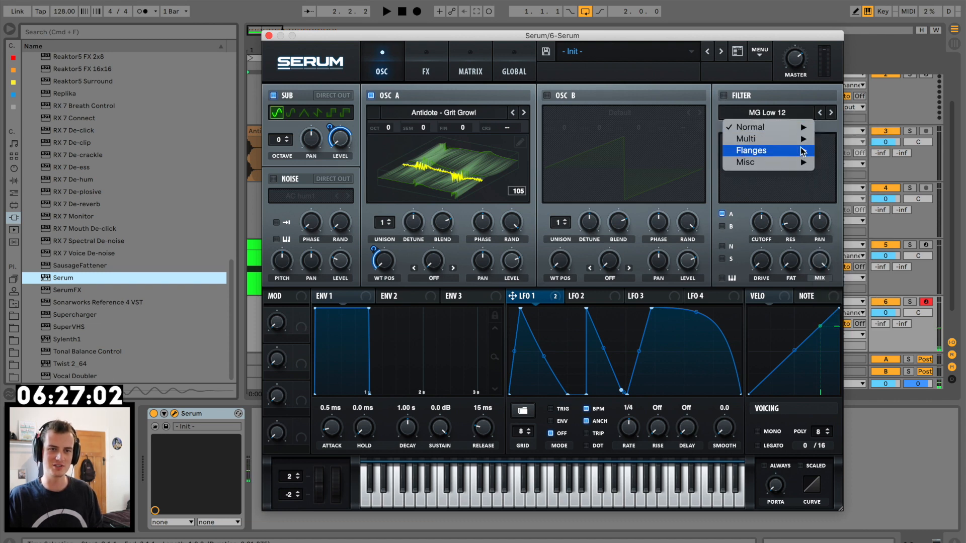
mouse_move(801, 151)
left_click(839, 428)
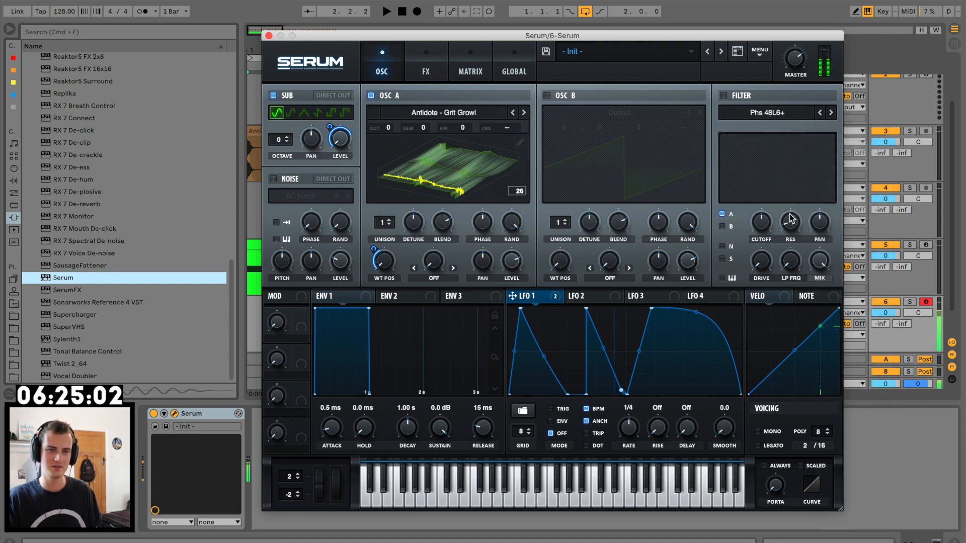
left_click(724, 96)
mouse_move(756, 225)
left_mouse_down()
mouse_move(756, 252)
mouse_move(769, 226)
left_mouse_up()
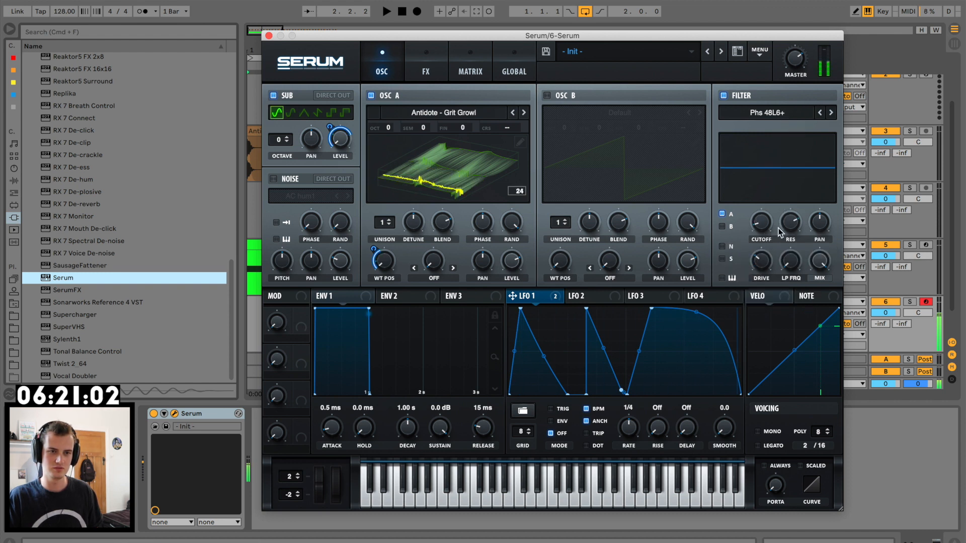
Step: Raise the filter's LP frequency, adjust its cutoff and modulate its resonance with LFO 1 at an amount of 64
left_click_drag(794, 263, 799, 138)
left_click_drag(764, 263, 765, 290)
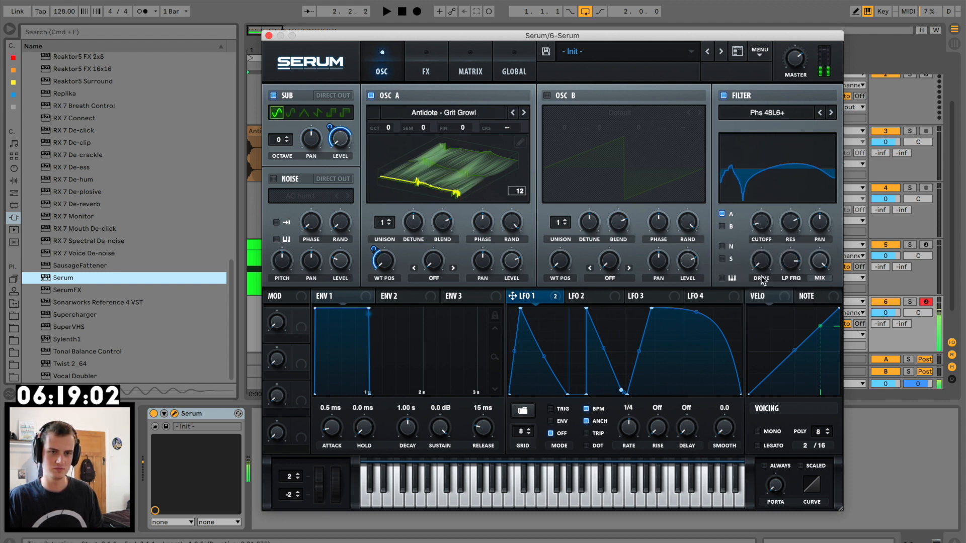
left_click_drag(768, 225, 778, 293)
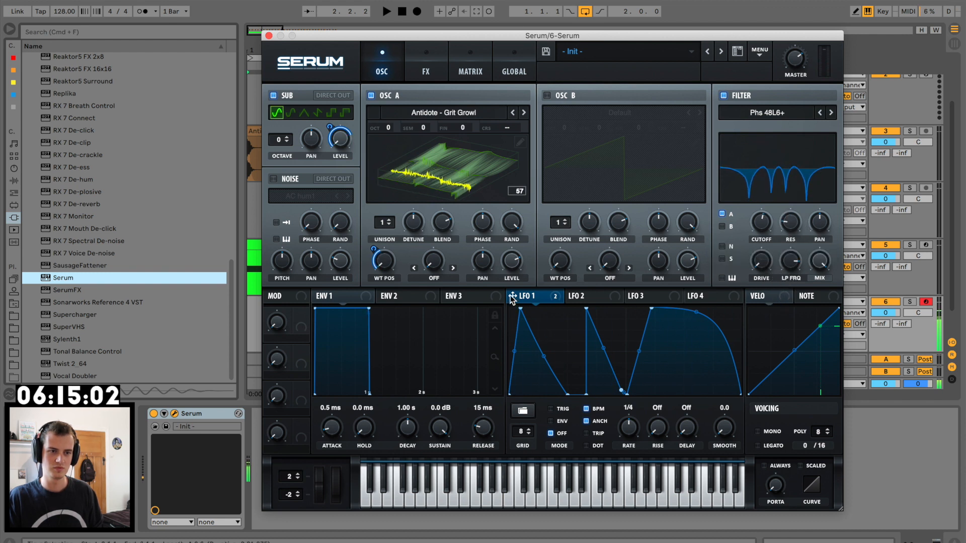
left_click_drag(512, 298, 780, 225)
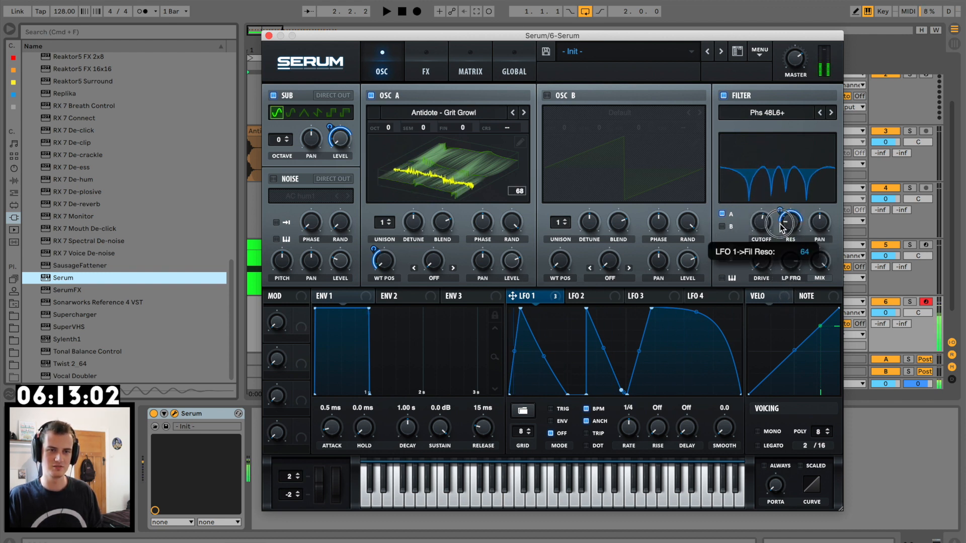
Step: Enable the Compressor in Serum's effects rack with multiband mode on
left_click(423, 67)
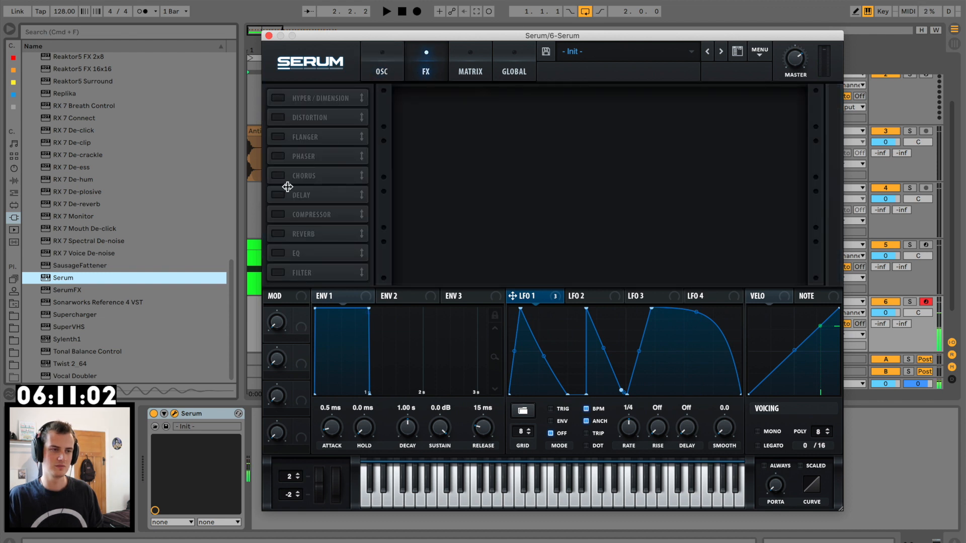
left_click(282, 216)
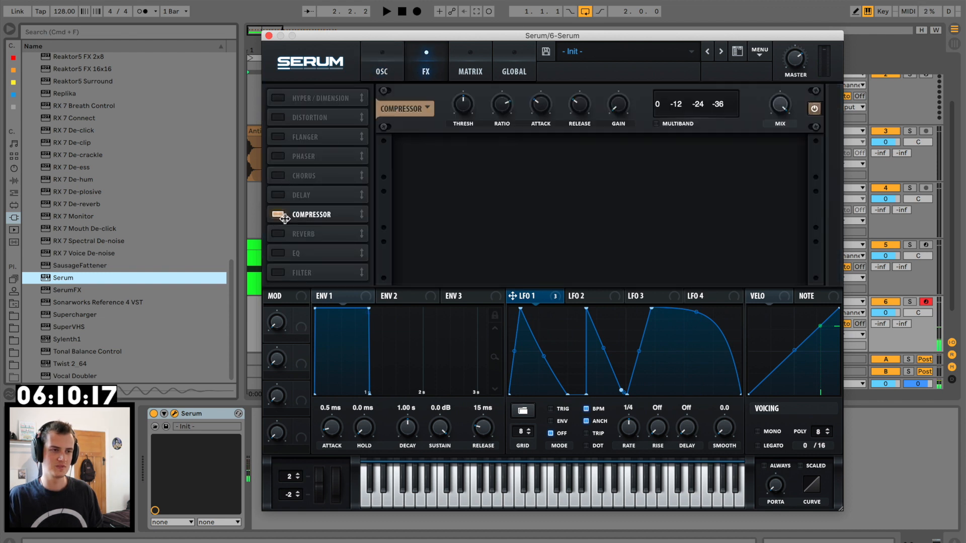
left_click(653, 123)
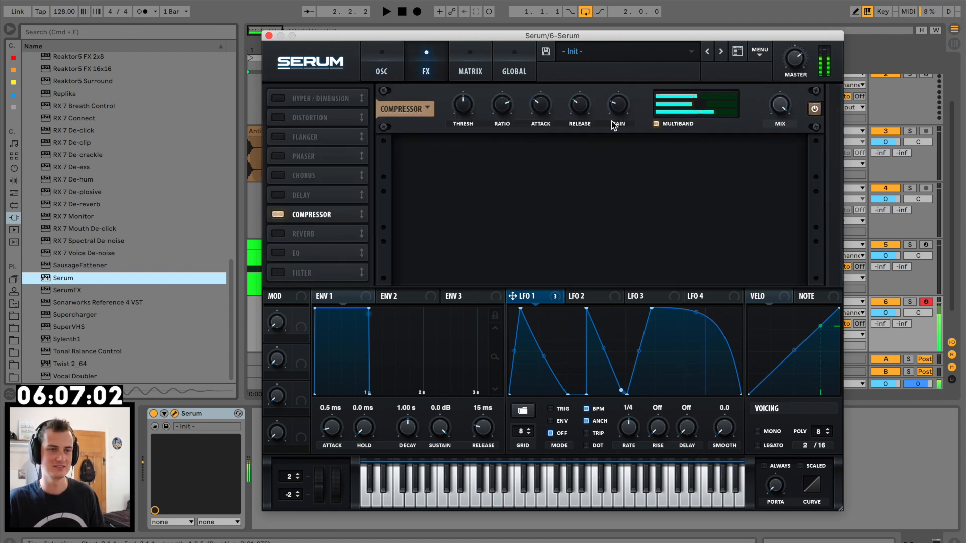
Step: Enable the Hyper/Dimension effect, reduce its Hyper mix and Dimension size, and slightly adjust the Dimension mix
left_click(281, 99)
left_click_drag(615, 105, 609, 148)
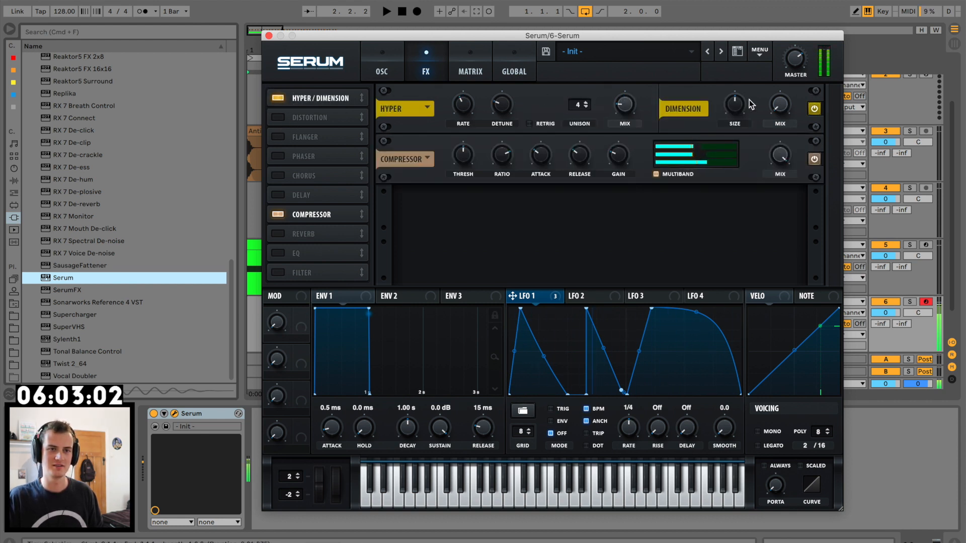
left_click_drag(730, 106, 723, 142)
left_click_drag(786, 103, 785, 102)
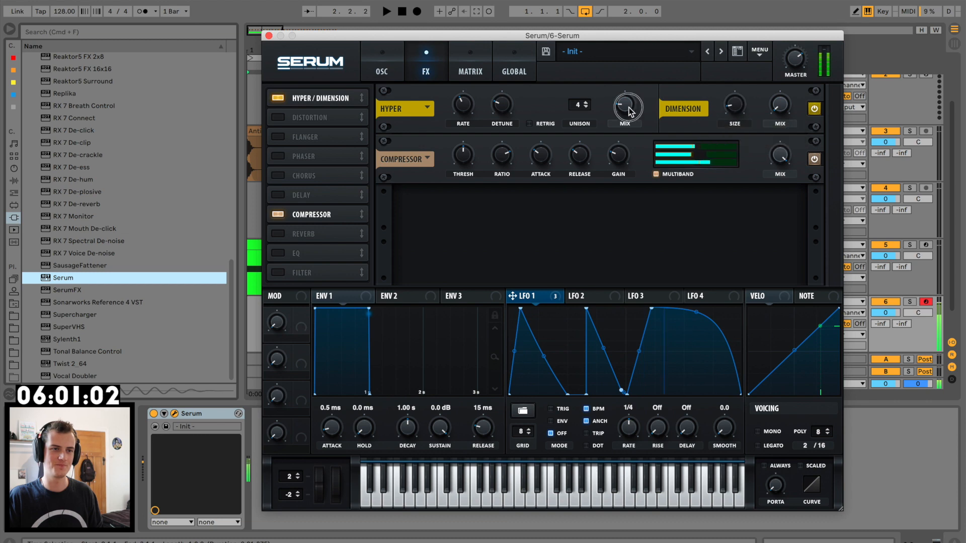
Step: Enable Tube distortion with a raised drive and close the Serum window
left_click(277, 118)
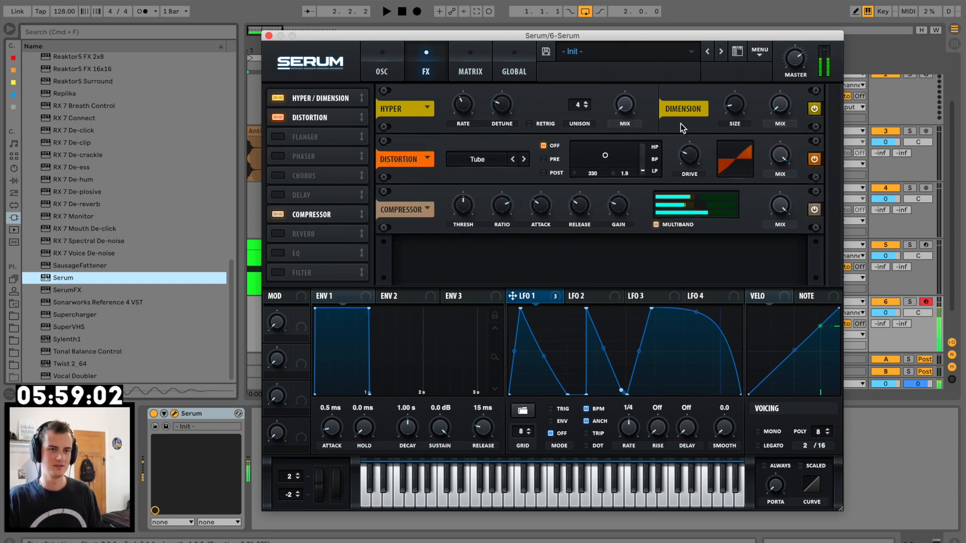
left_click_drag(690, 141, 691, 142)
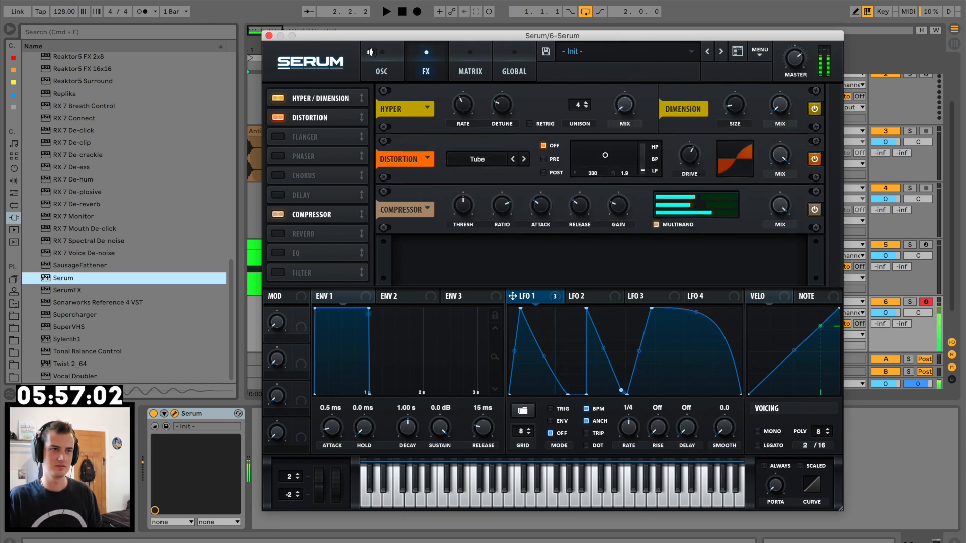
left_click(268, 35)
Step: Create an empty MIDI clip covering bars 1 and 2 on the Serum track
left_click(263, 242)
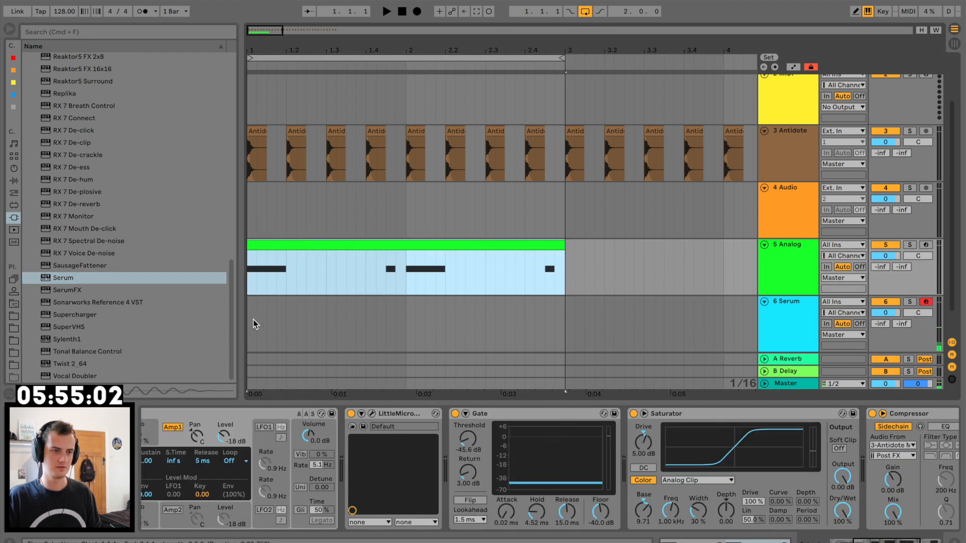
left_click_drag(254, 344, 564, 327)
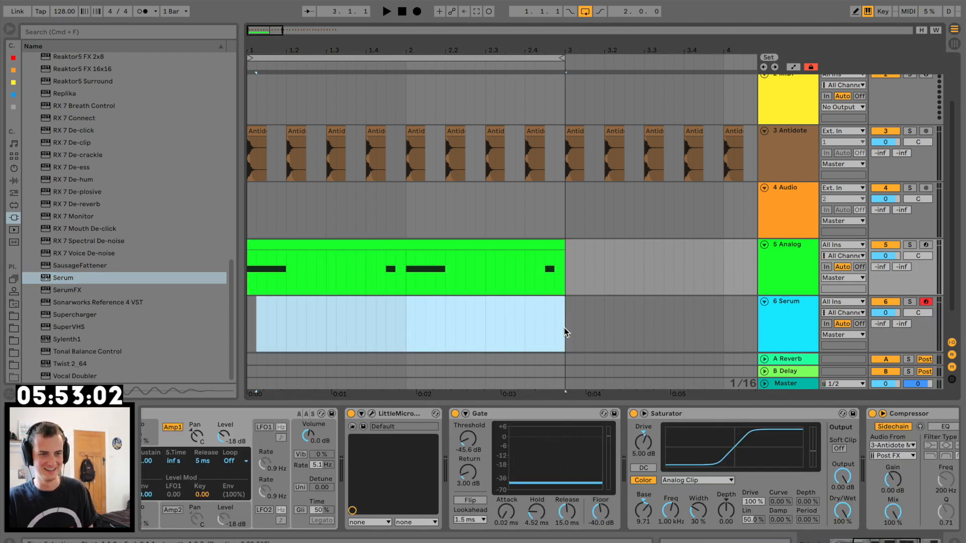
key("super+shift+m")
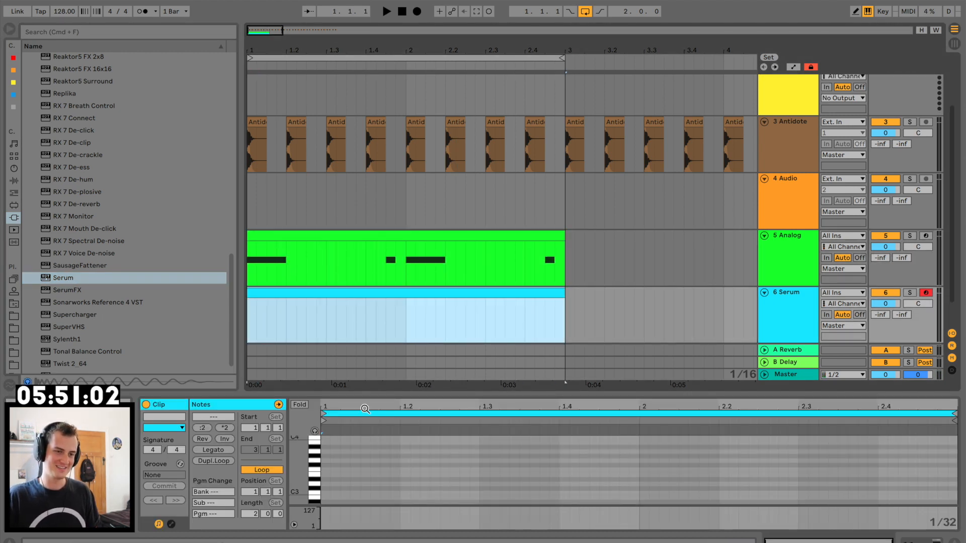
Step: Enter an F#0 note from beat 1.2 to 1.4.3 in the Serum clip and play the loop
left_click_drag(398, 393, 382, 279)
scroll(425, 414, "down", 5)
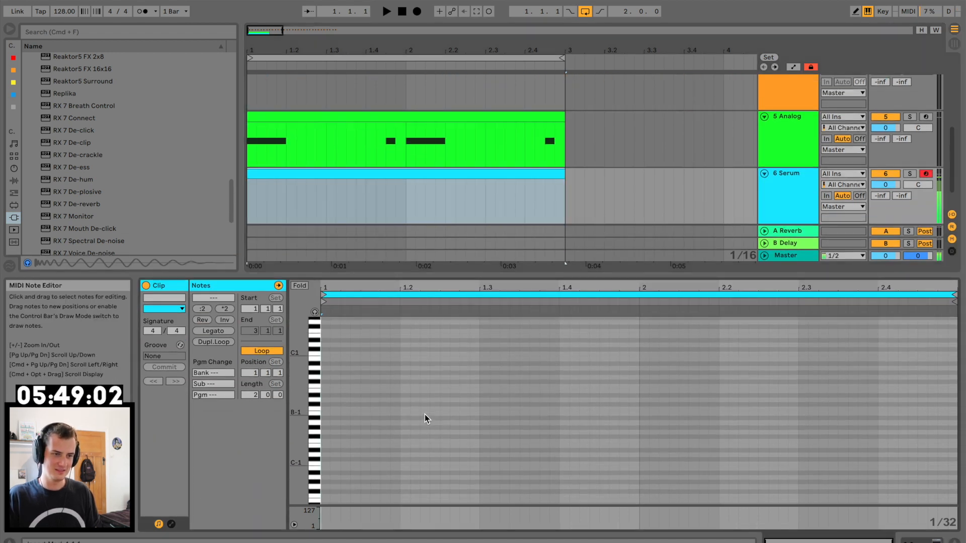
double_click(405, 381)
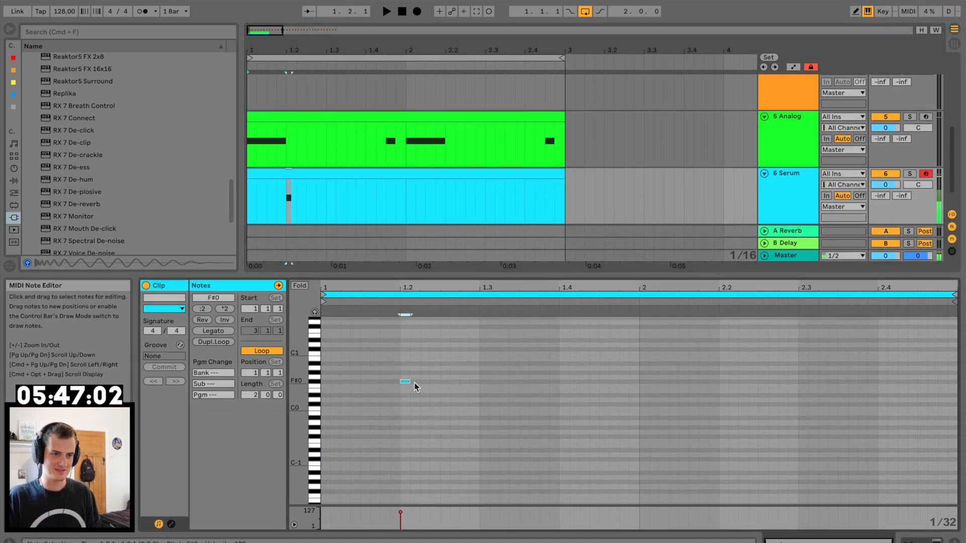
left_click_drag(410, 381, 599, 381)
key("space")
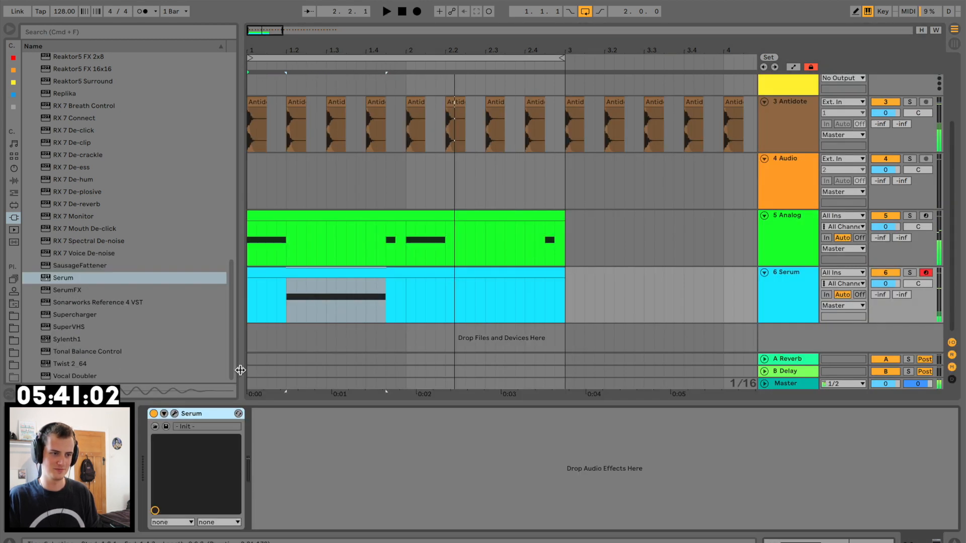
Step: Audition the loop with the growl and copy the Analog track's kick-sidechained Compressor onto the Serum track
left_click(174, 414)
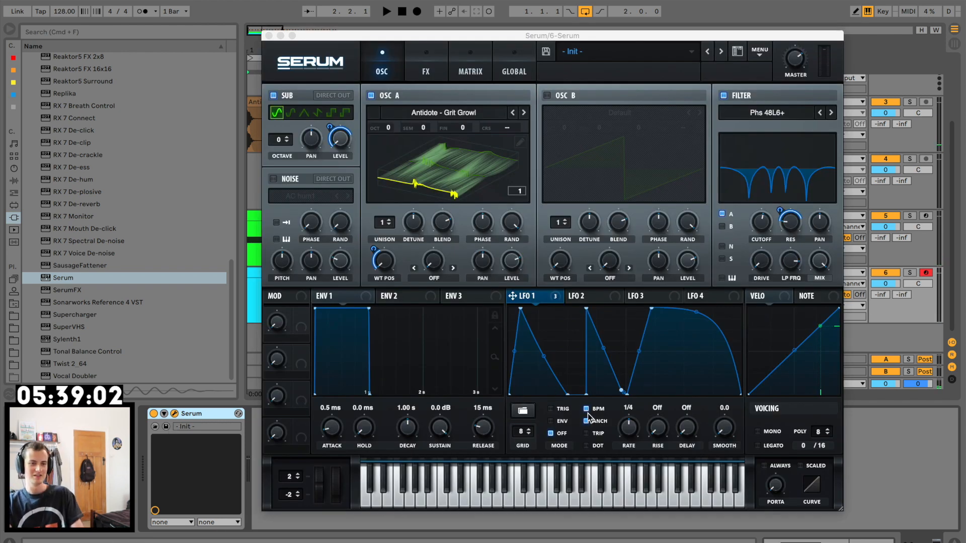
key("space")
left_click(268, 35)
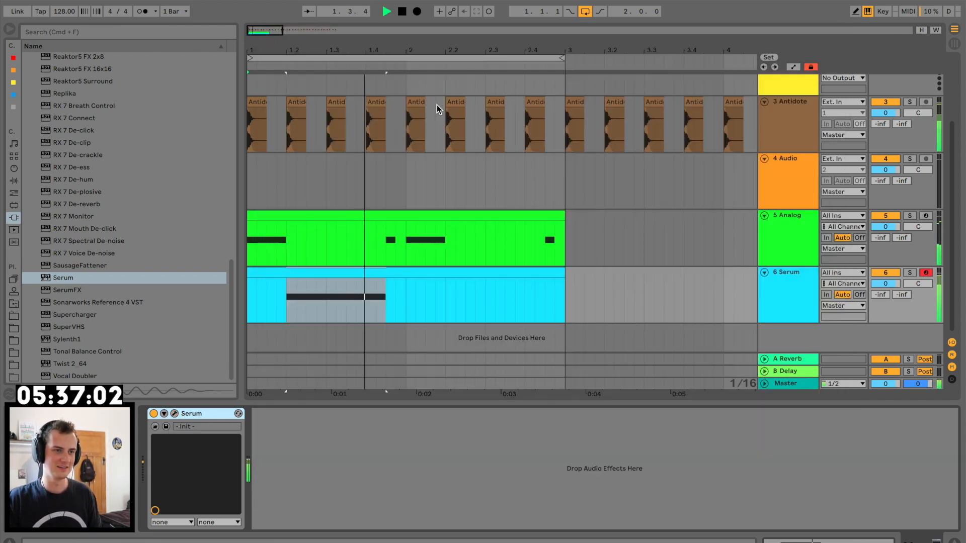
key("space")
left_click(793, 232)
scroll(696, 414, "right", 5)
left_click_drag(779, 415, 319, 290)
left_click(264, 273)
key("space")
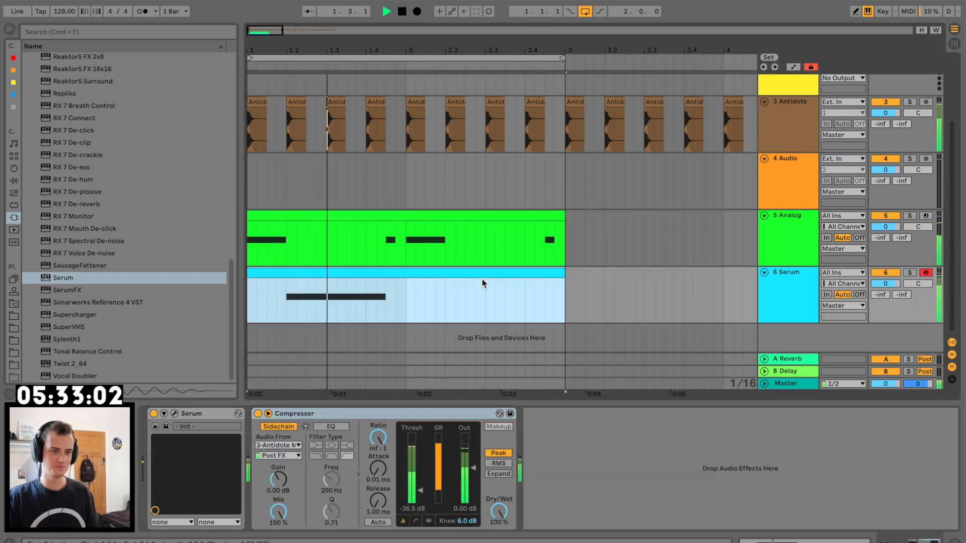
Step: Duplicate the first bar of the Serum clip into bar 2
double_click(370, 269)
key("space")
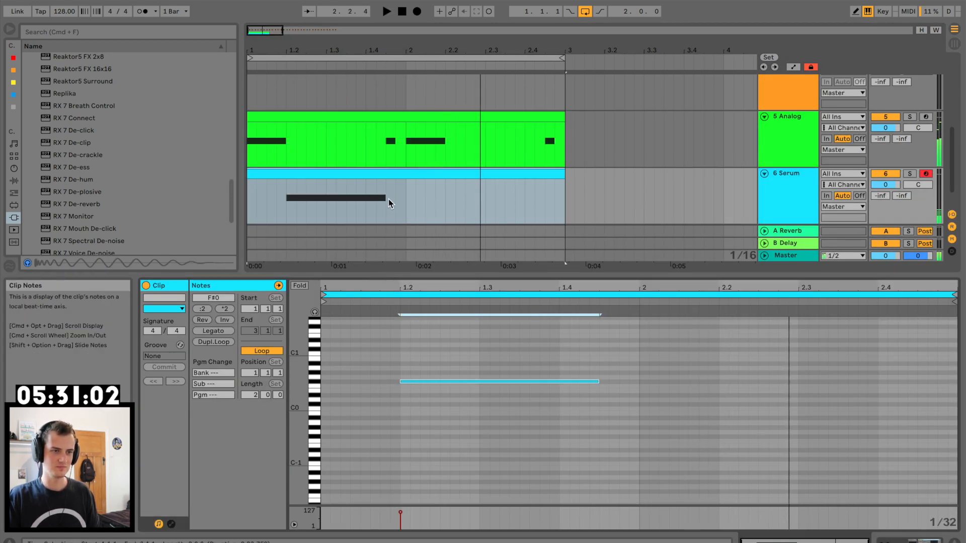
left_click_drag(405, 203, 218, 195)
key("super+d")
Step: Enlarge the arrangement around the two-bar loop and insert a new audio track below the Serum track
left_click_drag(585, 274, 591, 504)
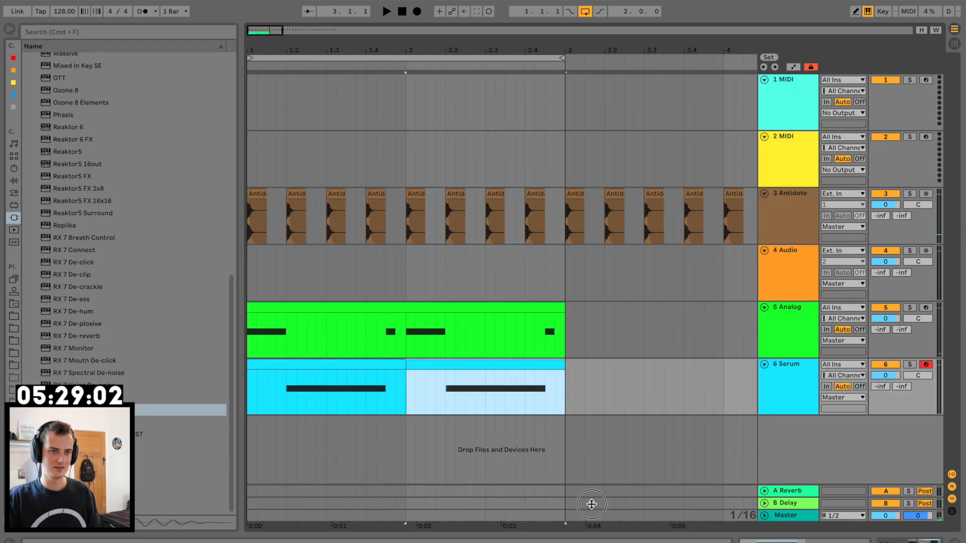
left_click_drag(254, 49, 249, 76)
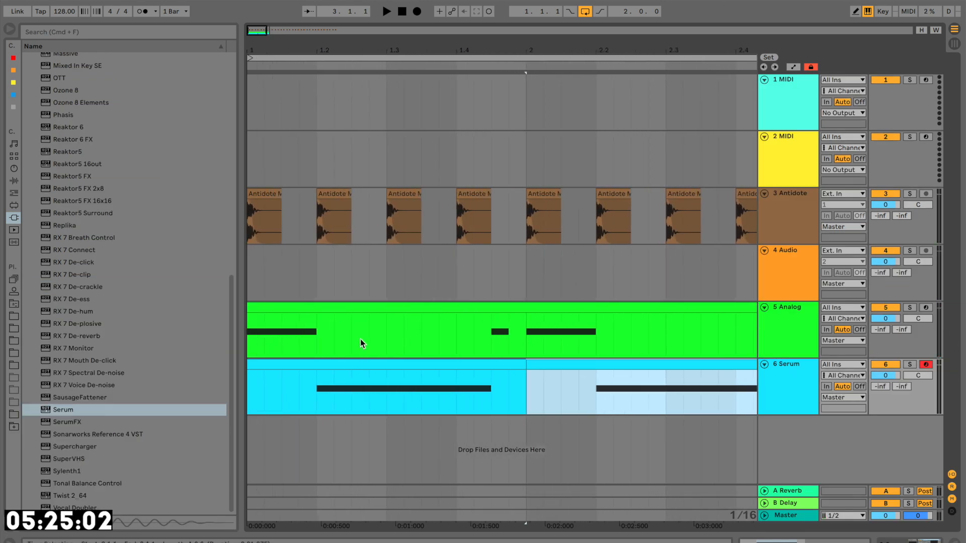
left_click(788, 378)
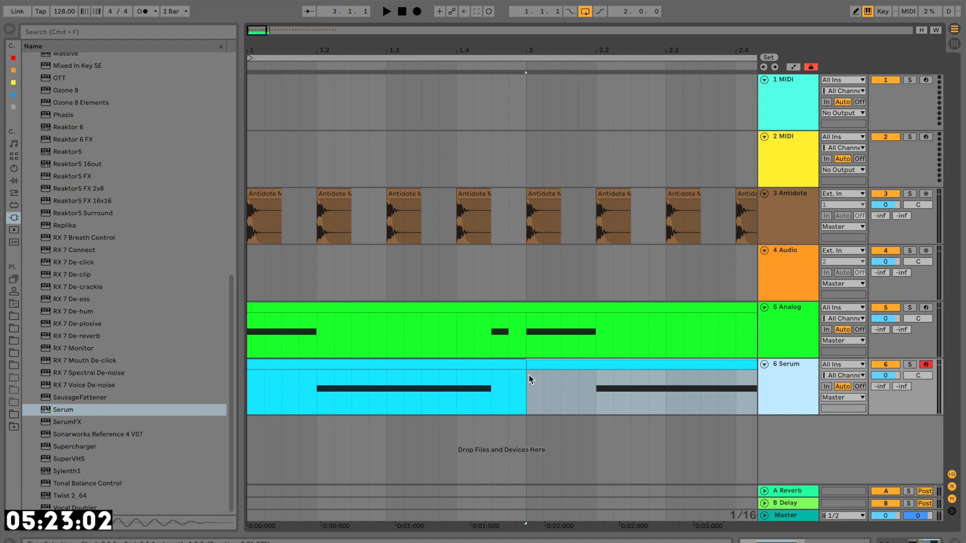
key("super+t")
Step: Audition samples in the Medallion Bass Thumps folder and place Antidote Medallion Bass Thumps 12 F#.wav at 1.2.3 on the new audio track
left_click(14, 317)
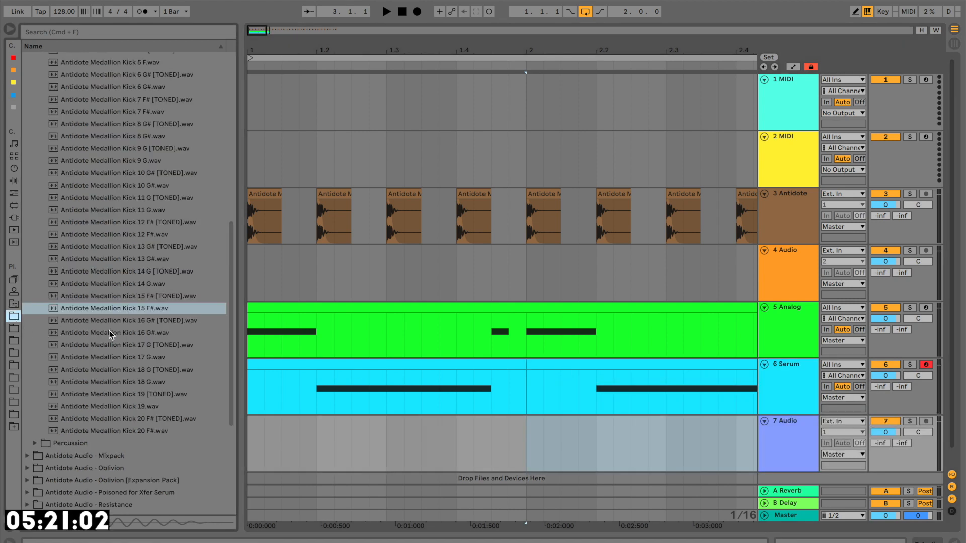
scroll(132, 312, "up", 10)
left_click(35, 257)
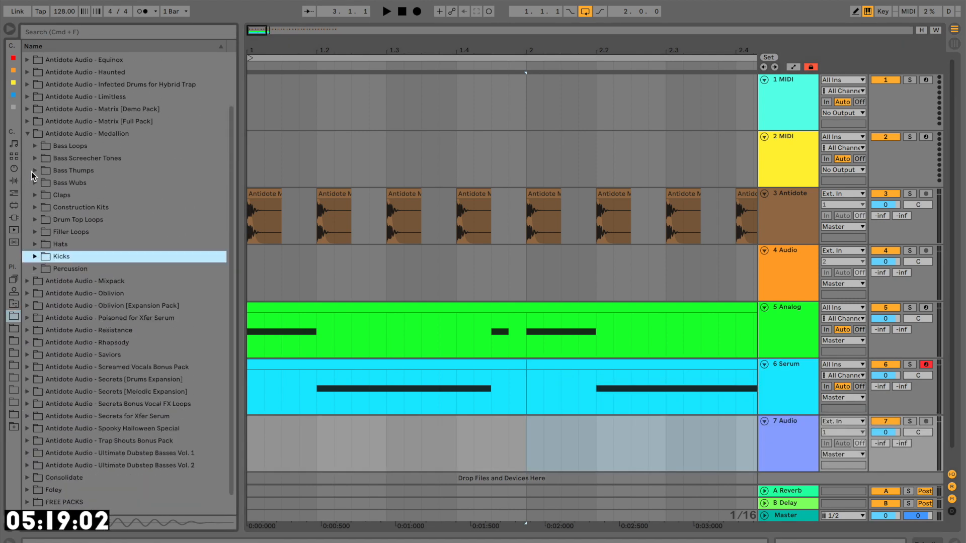
left_click(33, 171)
left_click(75, 279)
left_click(114, 295)
left_click(160, 307)
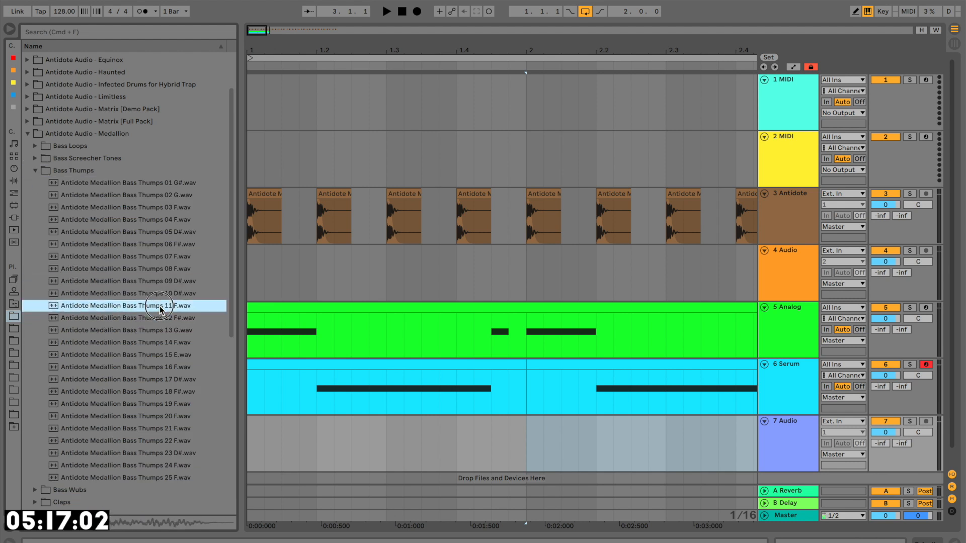
left_click(147, 318)
left_click_drag(146, 319, 352, 445)
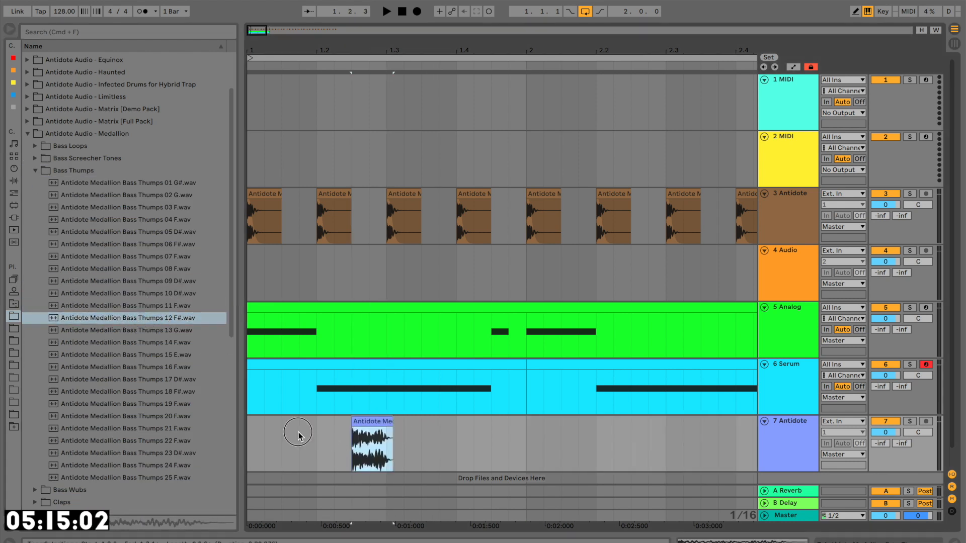
Step: Delete the section of the Serum clip from 1.2.3 to 1.3.1 above the bass thump sample
scroll(348, 373, "down", 1)
left_click(354, 378)
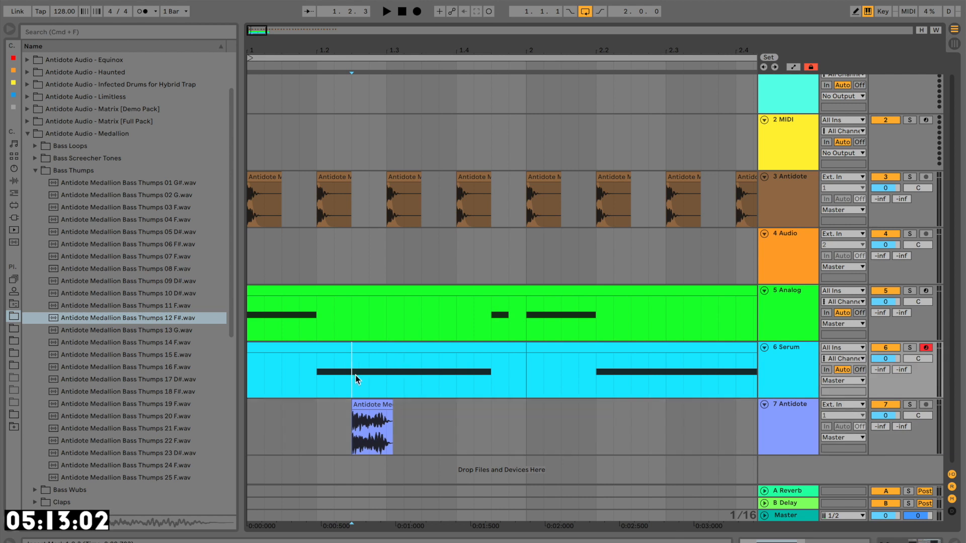
left_click_drag(356, 380, 391, 353)
key("Delete")
left_click(337, 348)
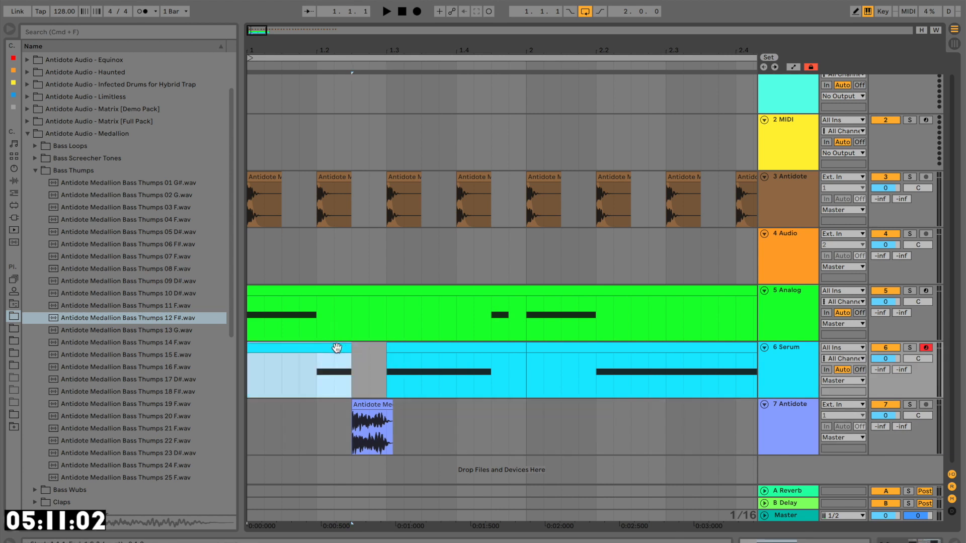
Step: Audition the loop with the Serum gap and trim the bass thump clip to end at 1.3.1
left_click_drag(327, 354, 348, 347)
left_click(332, 348)
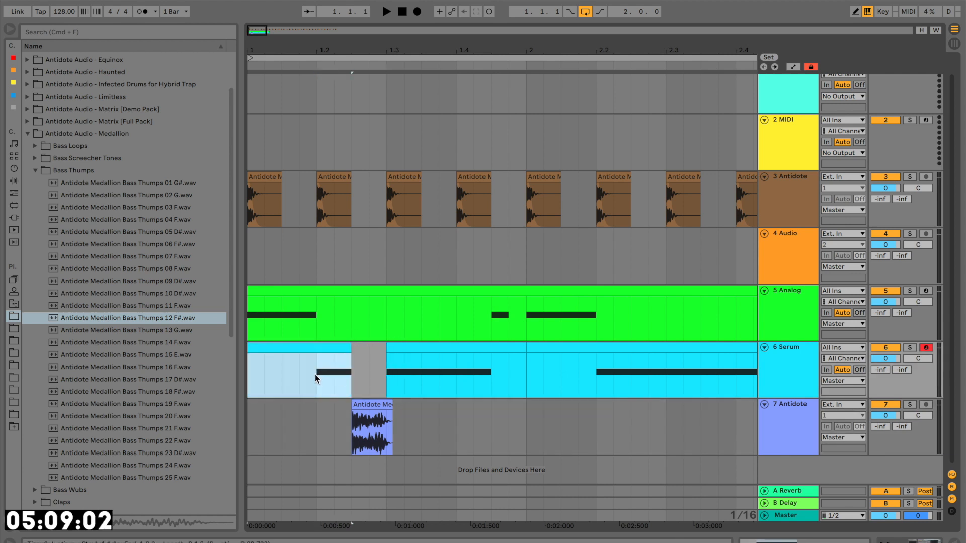
left_click_drag(316, 379, 373, 357)
left_click(388, 382)
left_click(311, 346)
left_click(313, 381)
key("space")
key("space")
left_click_drag(393, 404, 338, 408)
Step: Open Serum from its track and remove the first valley of LFO 1 so the first two peaks merge
double_click(777, 370)
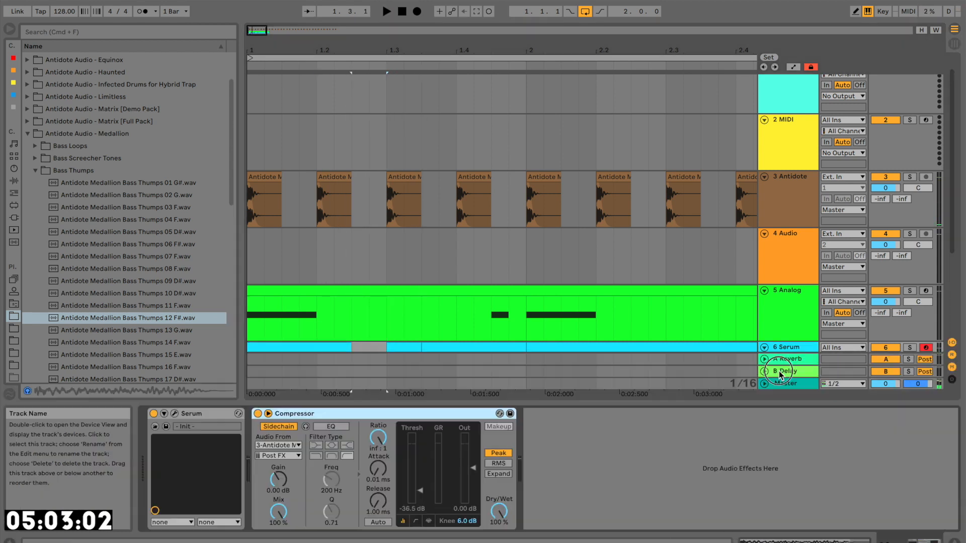
left_click(175, 413)
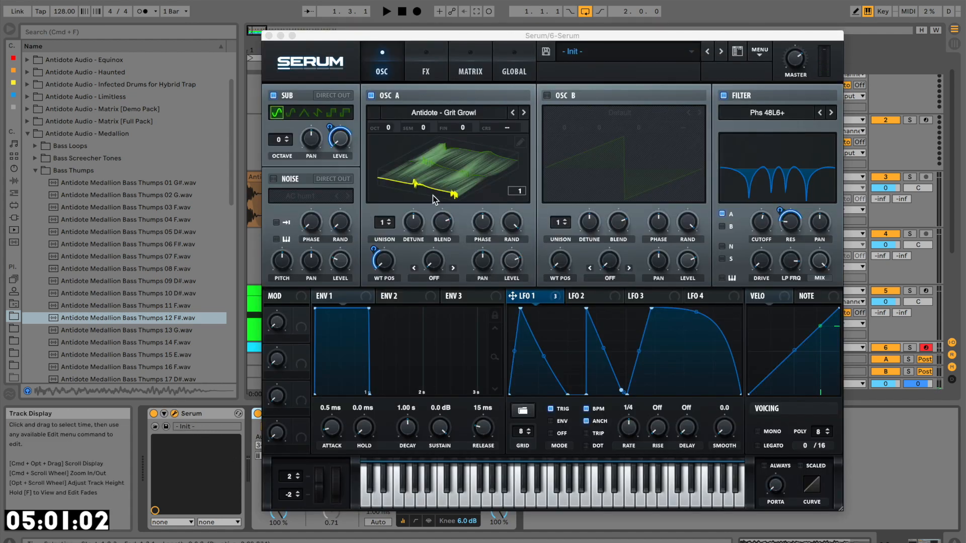
left_click_drag(586, 394, 567, 394)
double_click(566, 394)
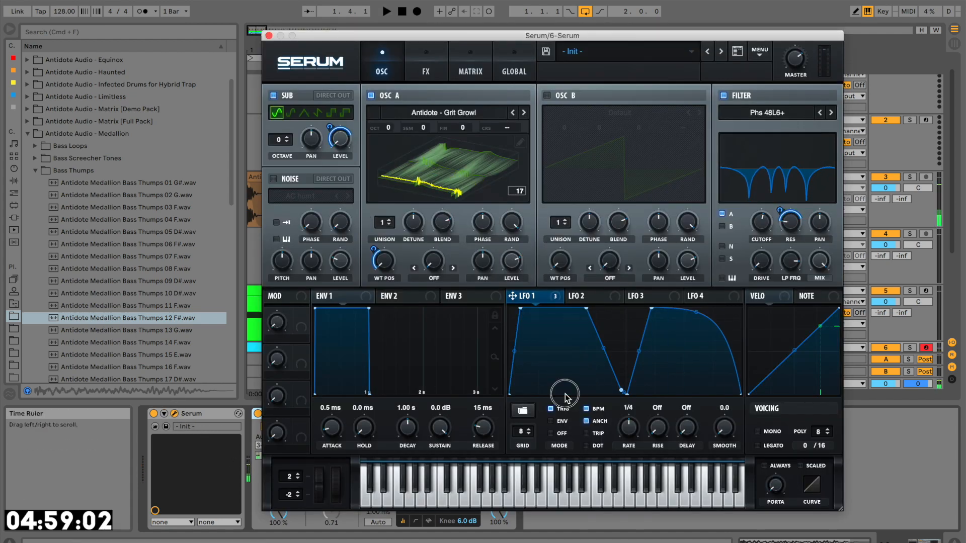
mouse_move(586, 309)
left_mouse_down()
mouse_move(601, 353)
mouse_move(573, 316)
left_mouse_up()
key("space")
Step: Shift LFO 1's first peak to a little later in the cycle and bend its rising and falling curves while listening
left_click_drag(521, 309, 544, 308)
key("space")
key("space")
left_click_drag(526, 351, 533, 362)
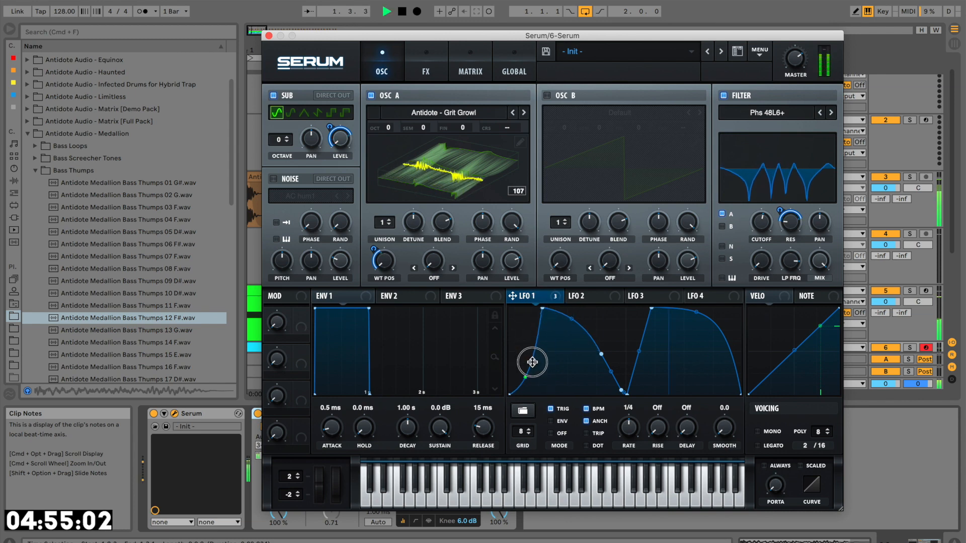
left_click_drag(601, 354, 606, 363)
Step: Check Serum's effects chain, return to the oscillators and close the plug-in window
left_click(425, 70)
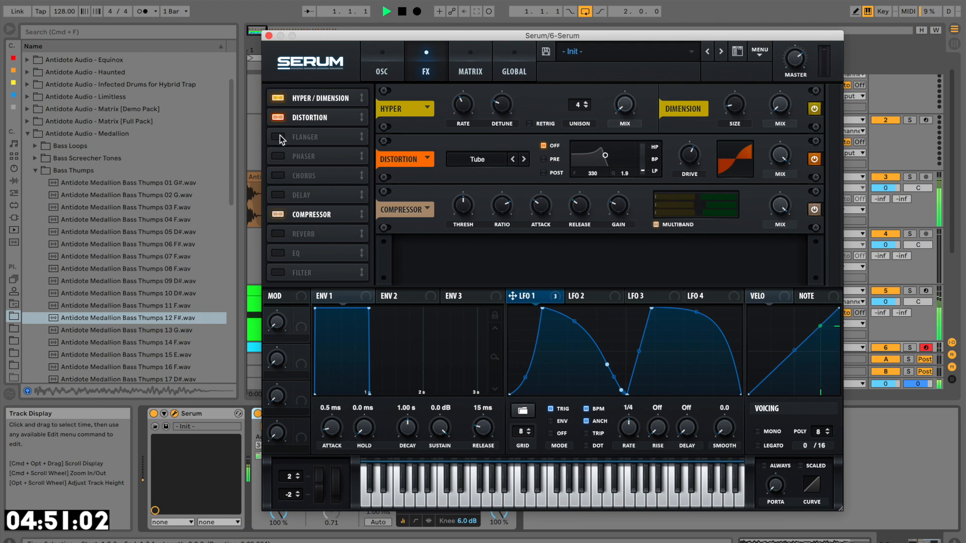
left_click(397, 57)
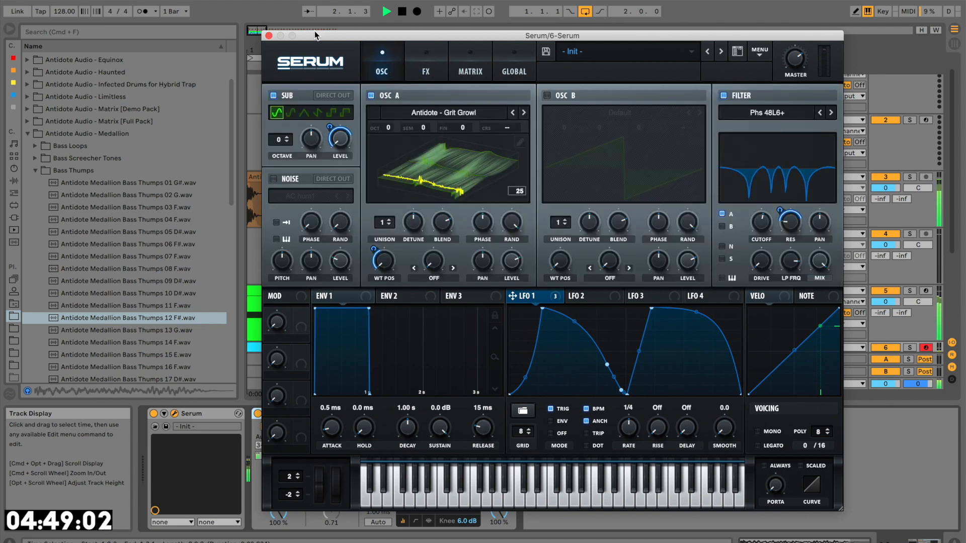
key("space")
left_click(269, 35)
Step: Copy the Serum track's kick-sidechained Compressor onto the bass thump track and audition the loop
scroll(566, 297, "down", 5)
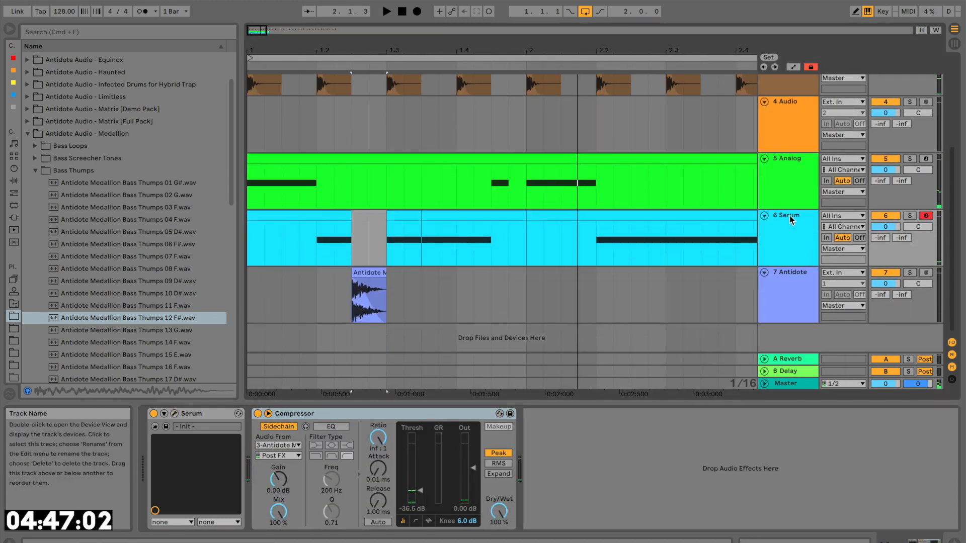
left_click(784, 202)
left_click(299, 296)
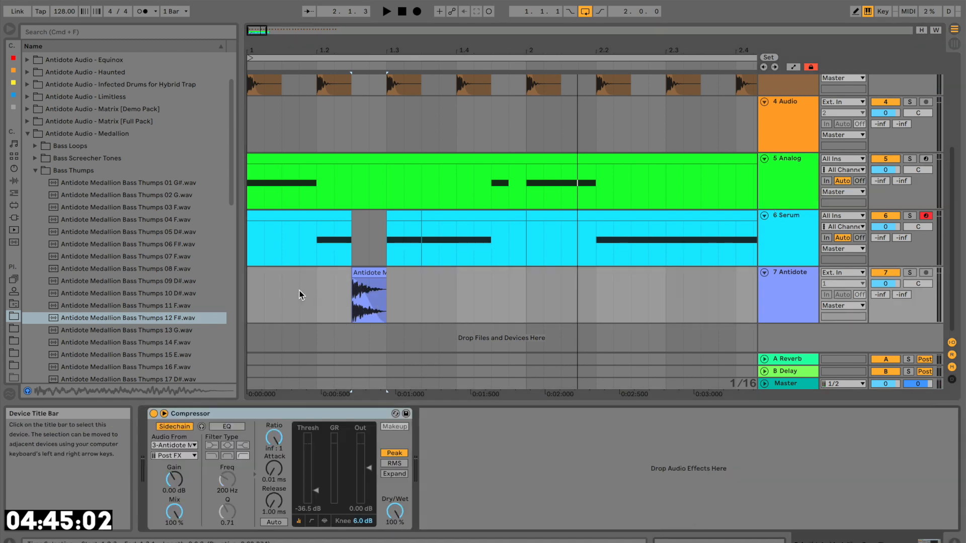
key("space")
left_click(769, 237)
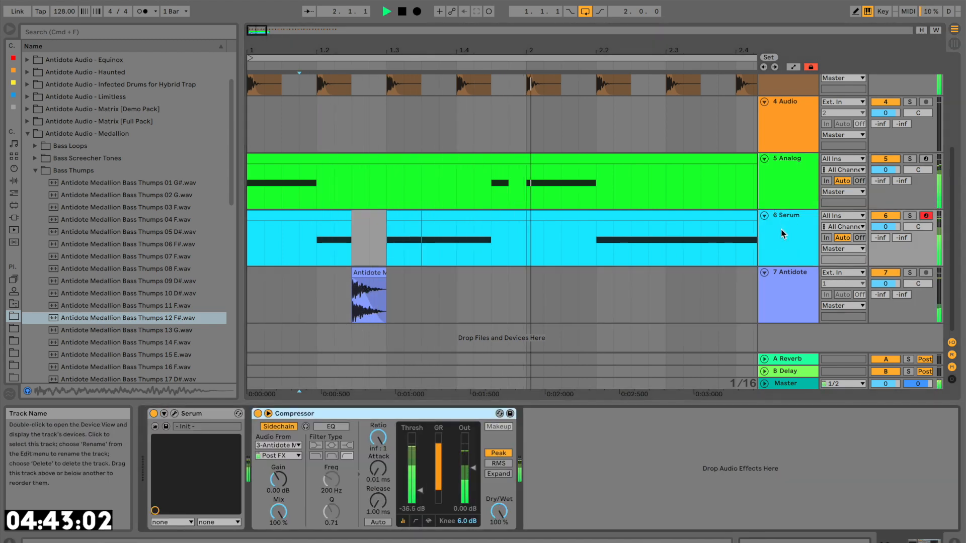
left_click(318, 241)
key("space")
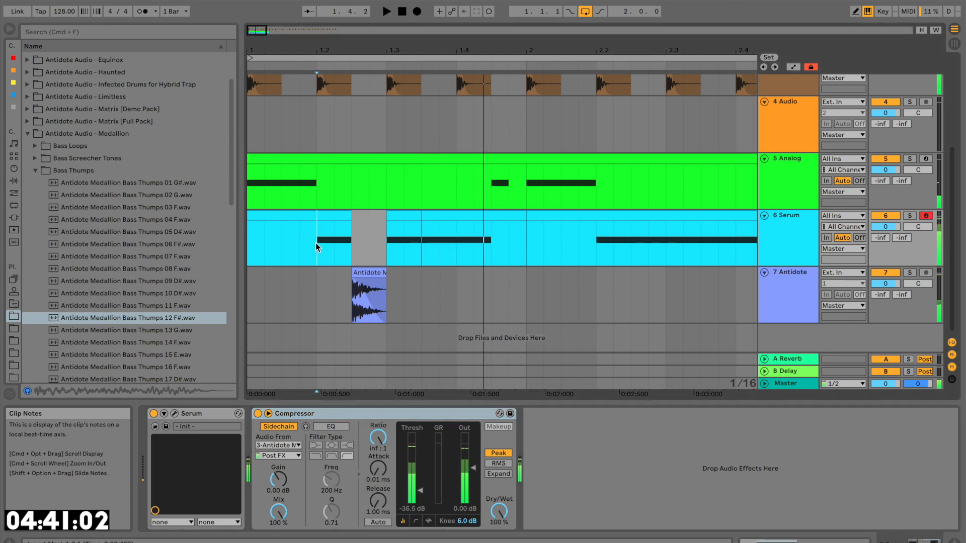
key("space")
key("space")
Step: Reopen Serum and audition filter types during playback, settling on FPhs 12HL6-
left_click(175, 413)
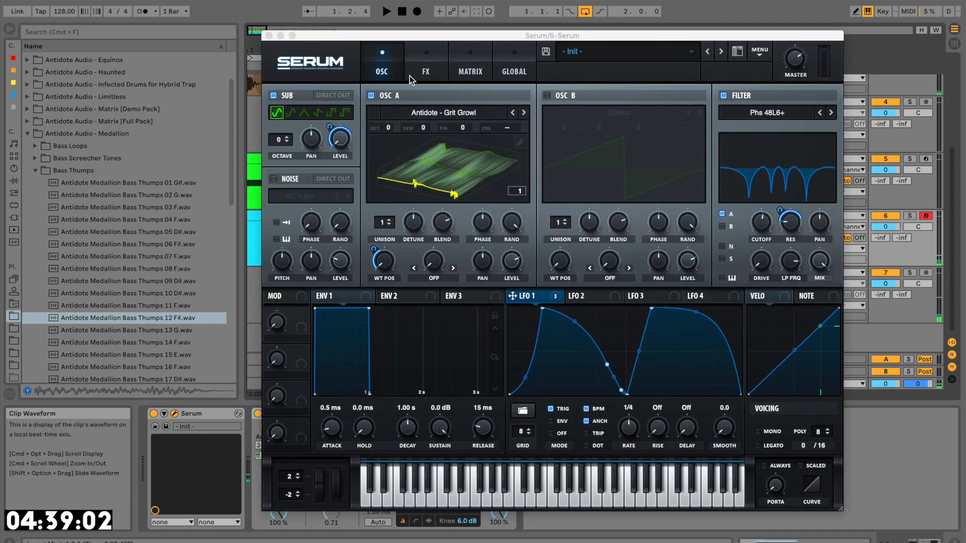
left_click(410, 77)
left_click(387, 80)
key("space")
left_click(834, 112)
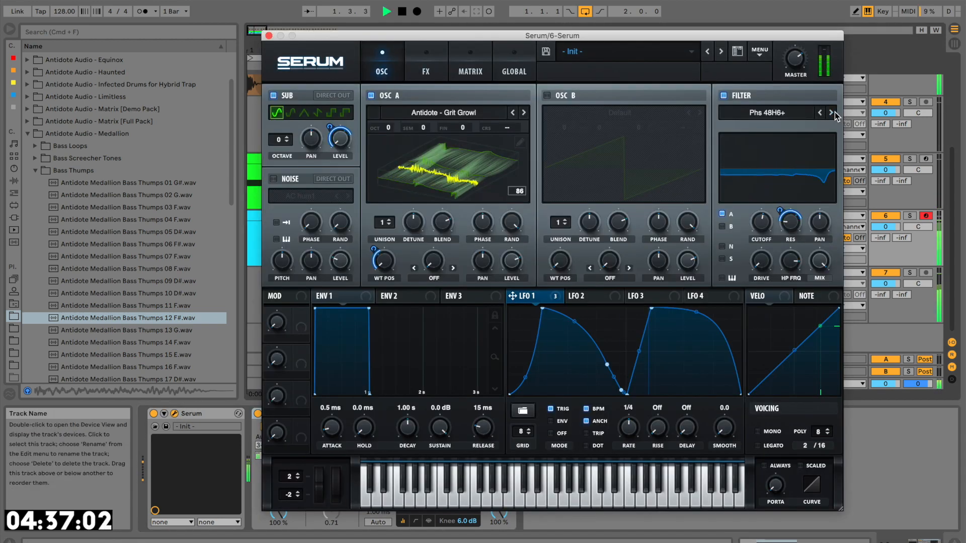
left_click(834, 112)
left_click(834, 113)
left_click(834, 112)
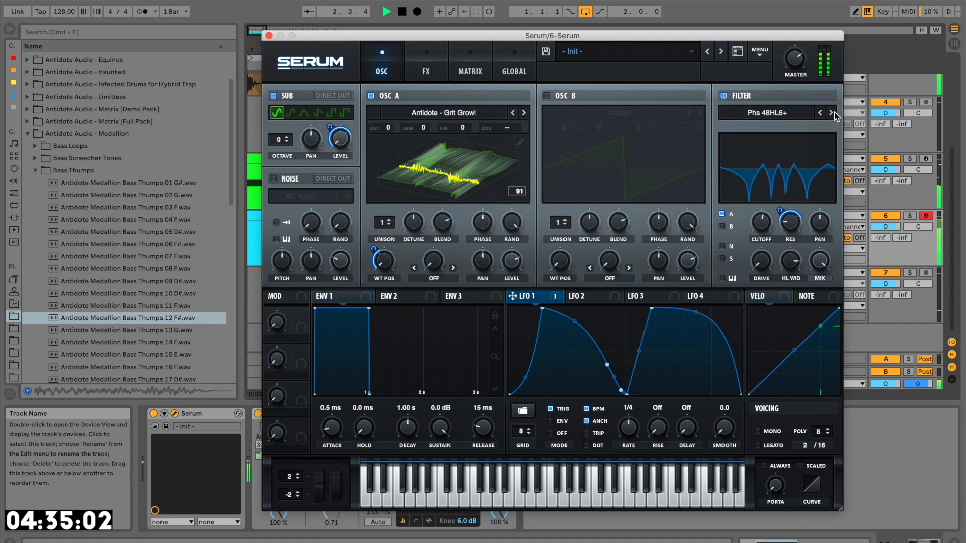
left_click(834, 112)
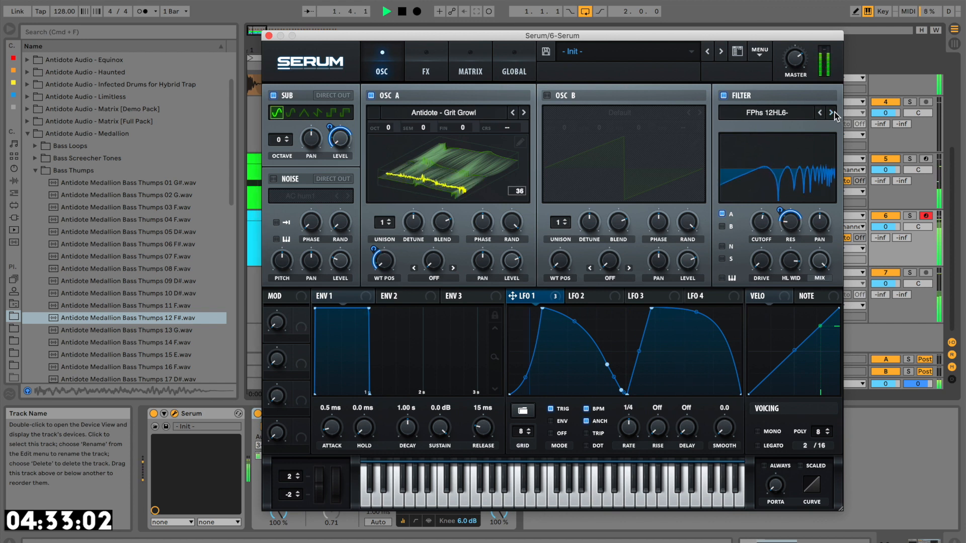
mouse_move(784, 214)
left_mouse_down()
mouse_move(771, 269)
mouse_move(777, 186)
mouse_move(776, 204)
left_mouse_up()
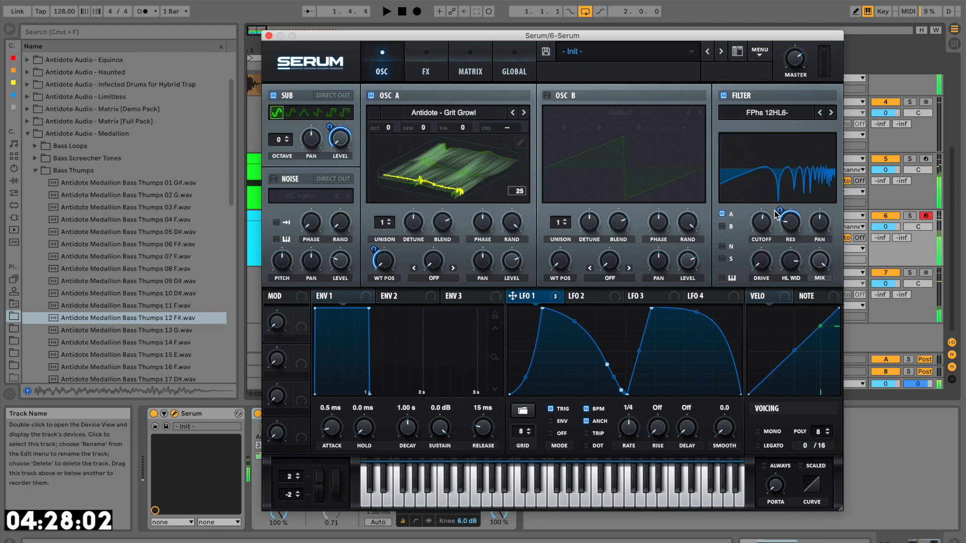
Step: Close Serum and group the Analog, Serum and bass thump tracks during playback
left_click(268, 36)
left_click(282, 158)
key("space")
left_click(802, 197)
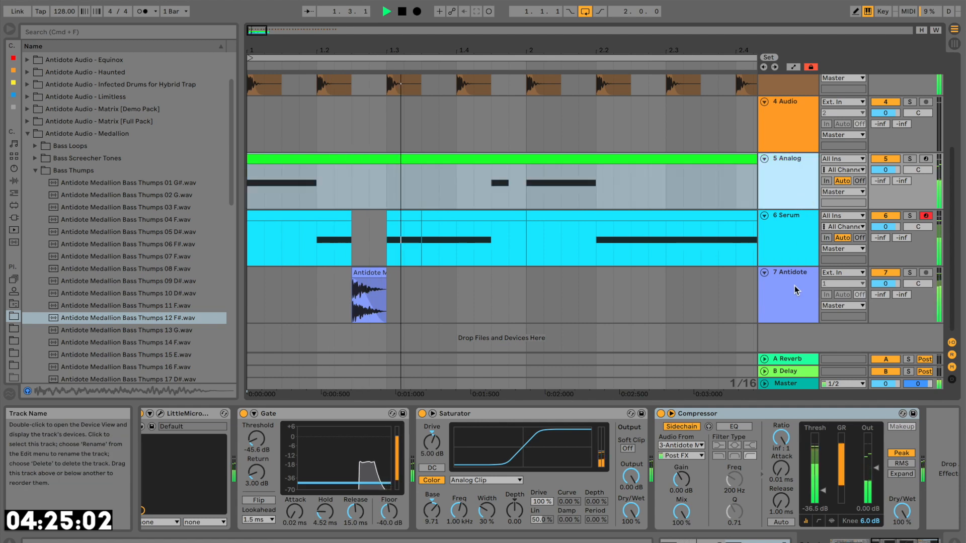
left_click(794, 287, "shift")
key("super+g")
Step: Copy the Serum track's sidechained Compressor onto the new group and set its threshold to -27.2 dB
left_click(787, 277)
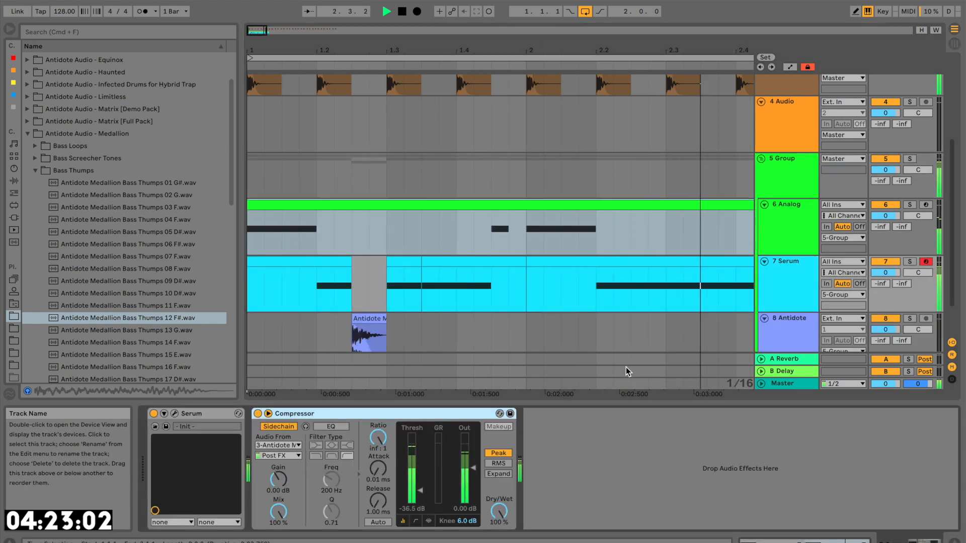
left_click(443, 185)
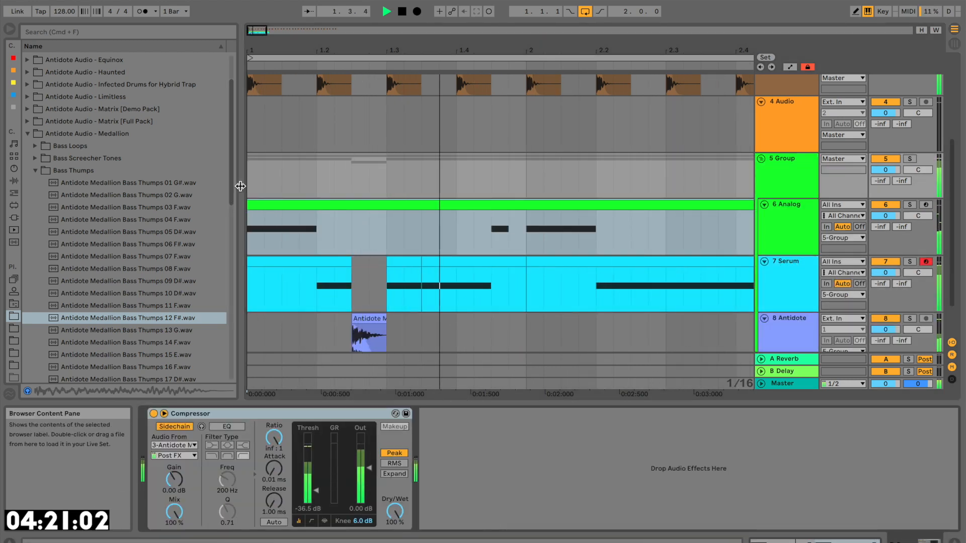
left_click(252, 181)
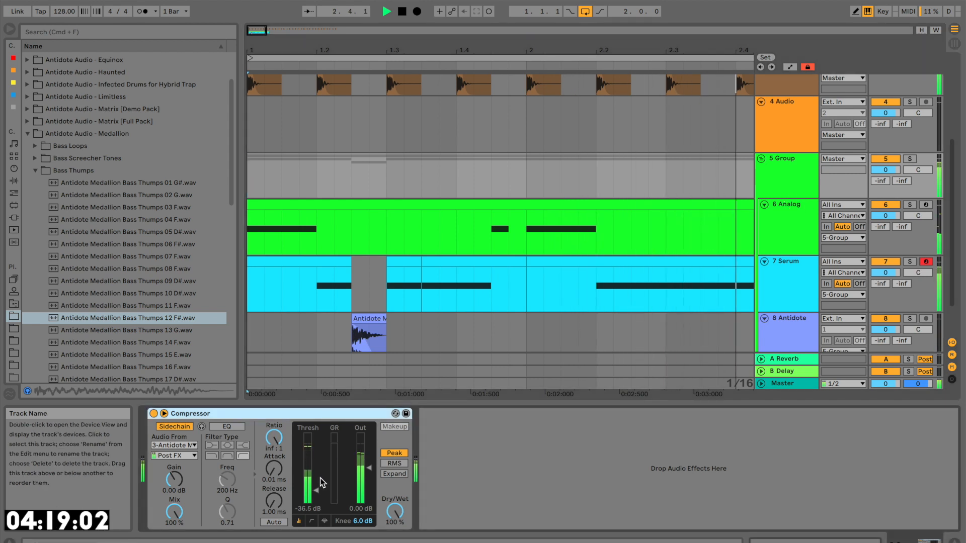
left_click_drag(312, 490, 312, 480)
key("space")
Step: Insert an audio track below the kick, search the samples for 909 and place Hihat-909-Open.aif at 1.1.3
left_click(761, 158)
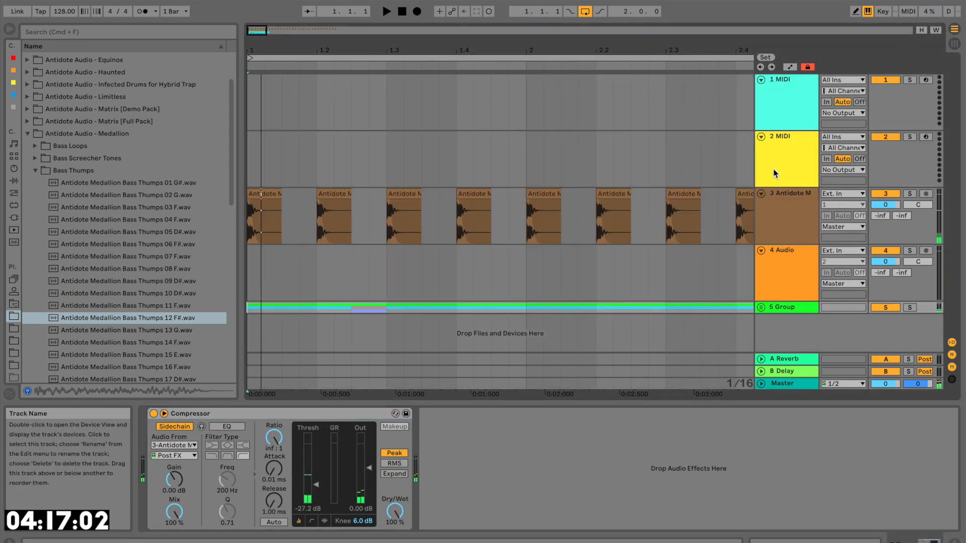
left_click(777, 211)
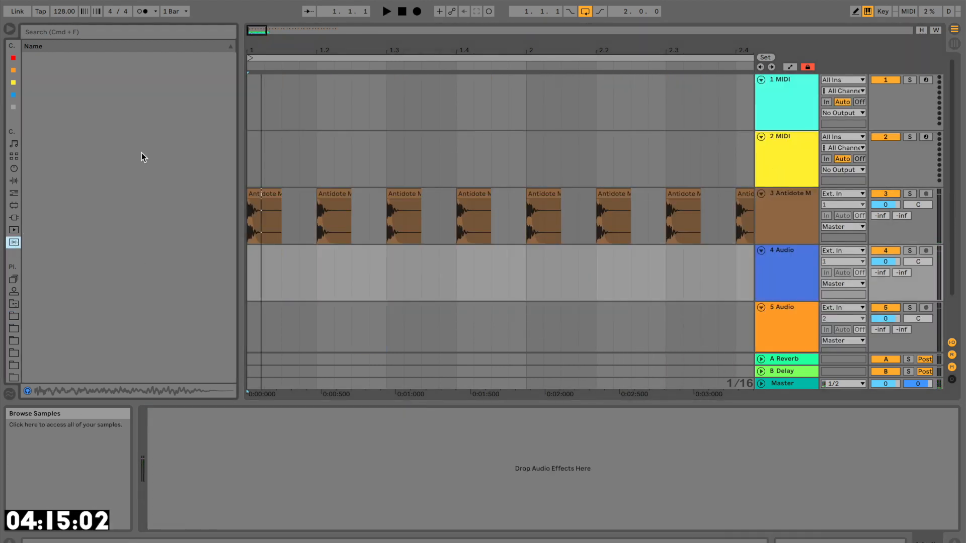
left_click(106, 37)
type("909 hat")
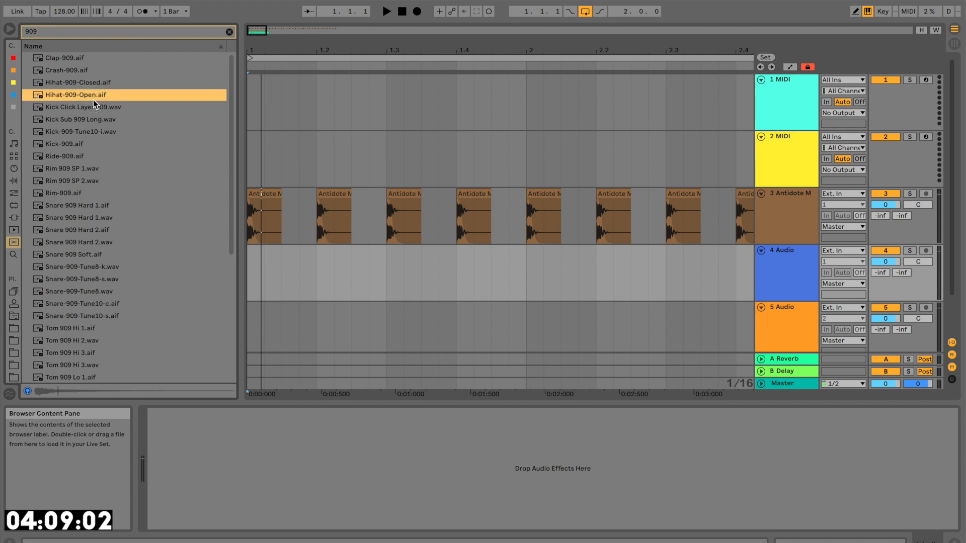
left_click_drag(83, 98, 256, 265)
Step: Duplicate the first beat of the hi-hat track repeatedly to carry the offbeat pattern through 3.4.1
left_click_drag(397, 260, 183, 267)
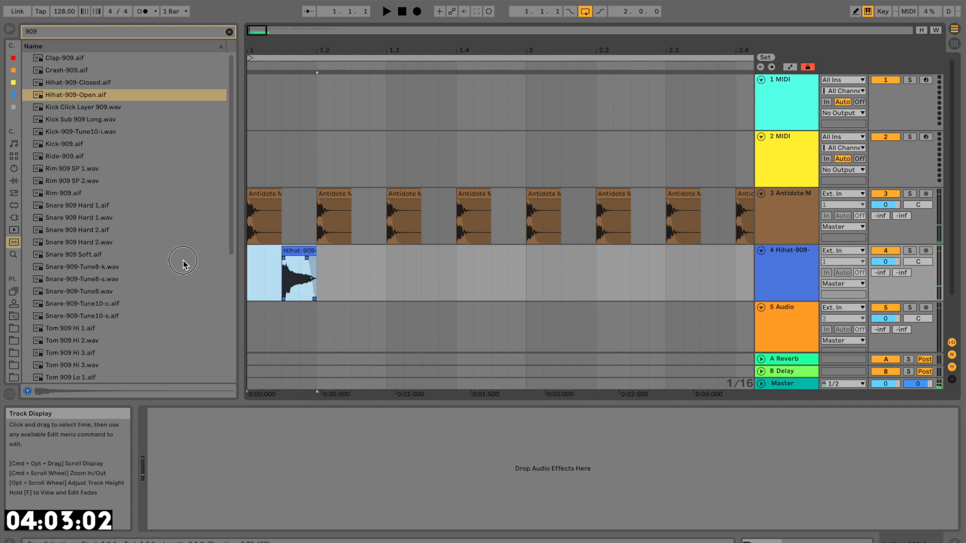
key("super+d")
key("super+d")
key("super+d")
key("super+d")
key("super+d")
key("super+d")
left_click_drag(593, 44, 342, 47)
key("super+d")
key("super+d")
key("super+d")
key("super+d")
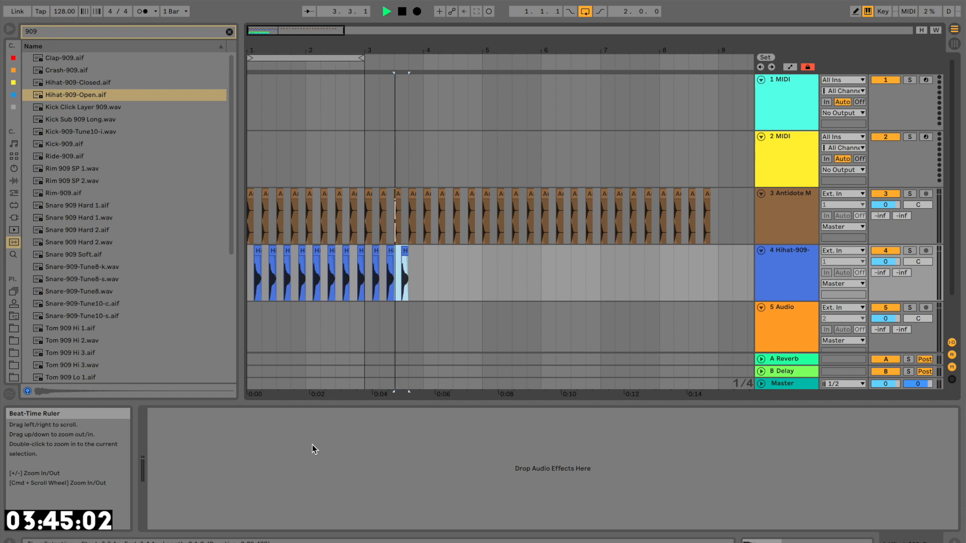
Step: Audition the hi-hats with the kick from the start and set the hi-hat track's volume to -7.3 dB
key("space")
left_click(250, 252)
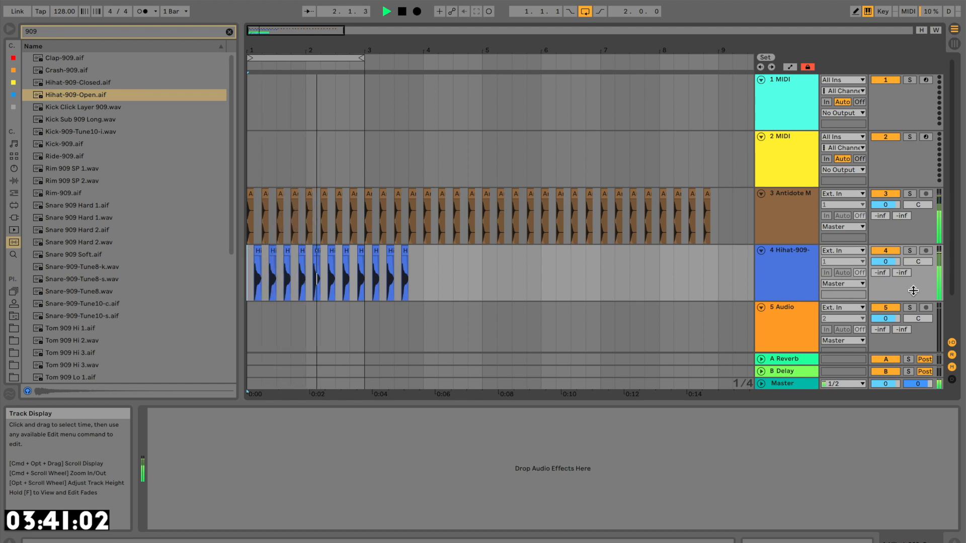
left_click_drag(886, 262, 880, 269)
key("space")
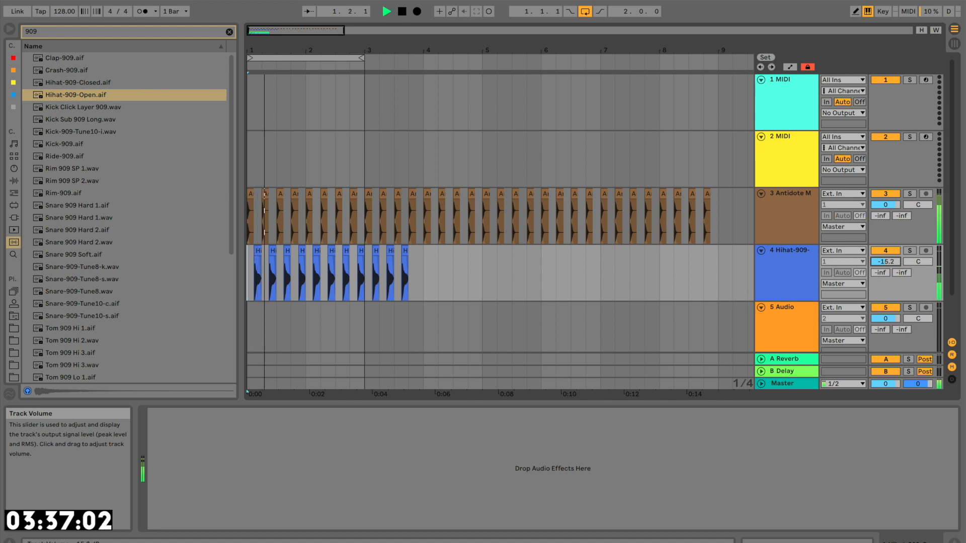
left_click_drag(885, 261, 885, 260)
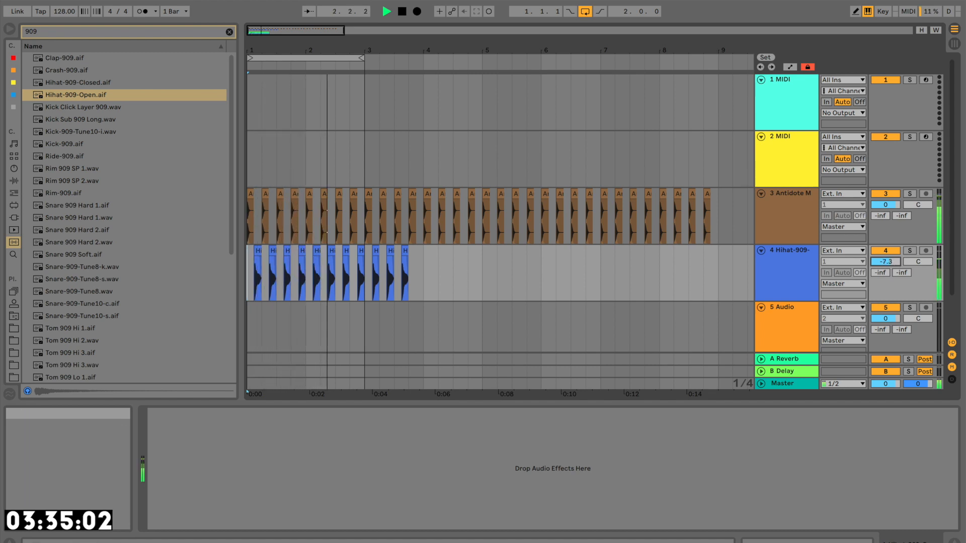
left_click_drag(282, 51, 282, 104)
key("space")
Step: Insert an audio track below the hi-hat track and open the Drum Top Loops folder of the Antidote Audio - Medallion samples
scroll(355, 228, "down", 3)
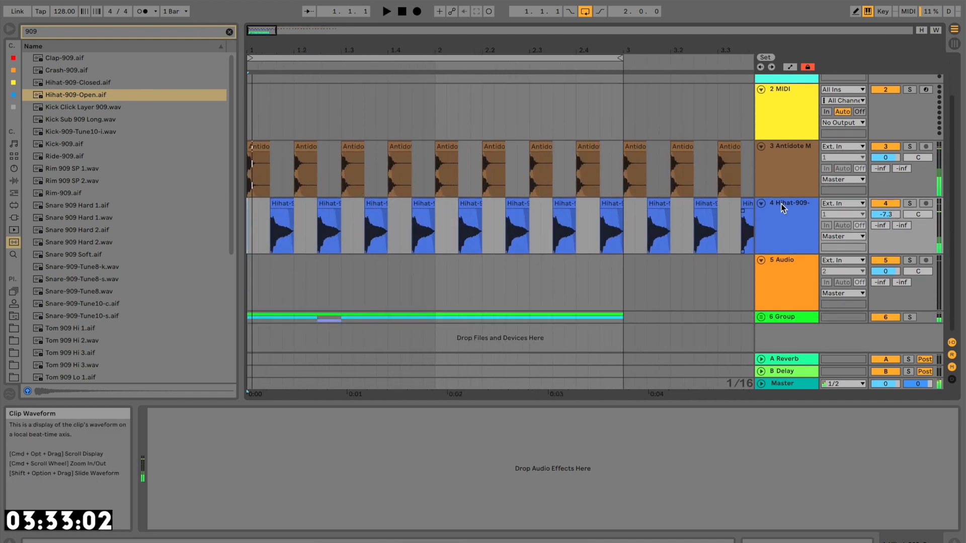
key("super+t")
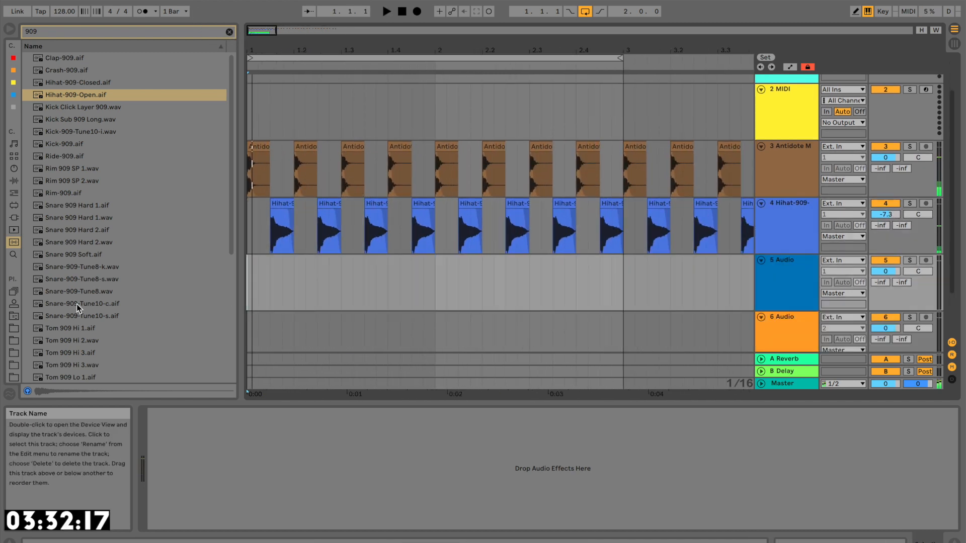
left_click(229, 31)
left_click(19, 185)
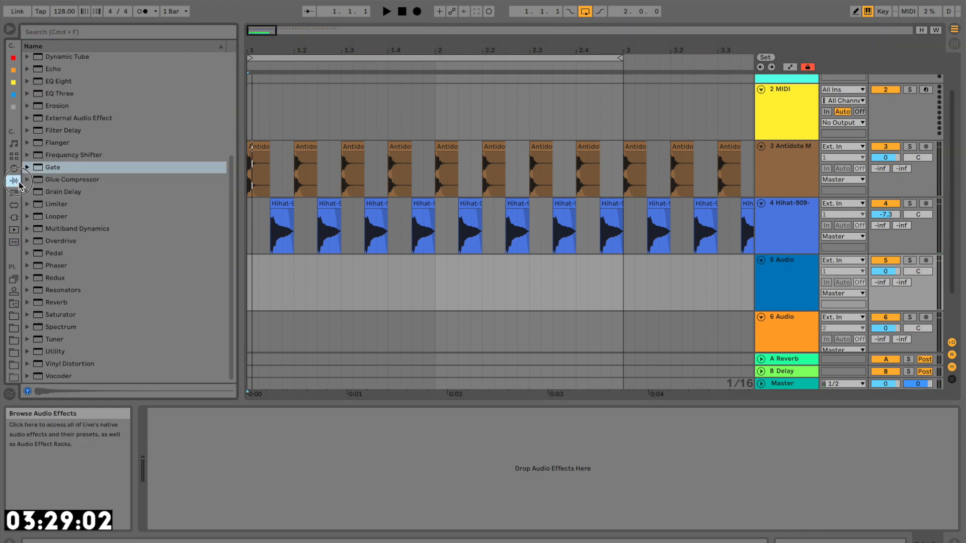
left_click(13, 317)
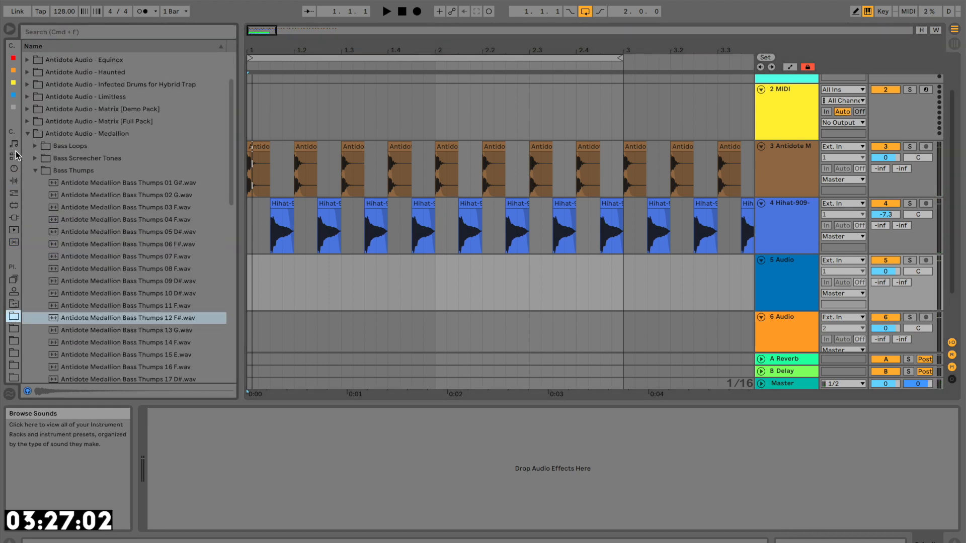
left_click(35, 171)
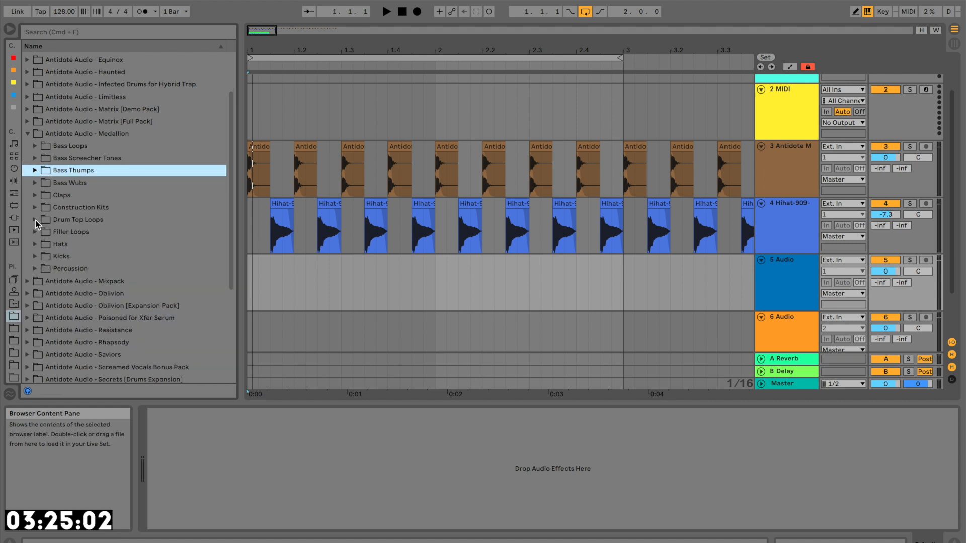
left_click(36, 220)
Step: Place Antidote Medallion Top Loop 125BPM 2.wav at the start of the new audio track and audition it
left_click(73, 280)
scroll(179, 318, "down", 4)
left_click(156, 207)
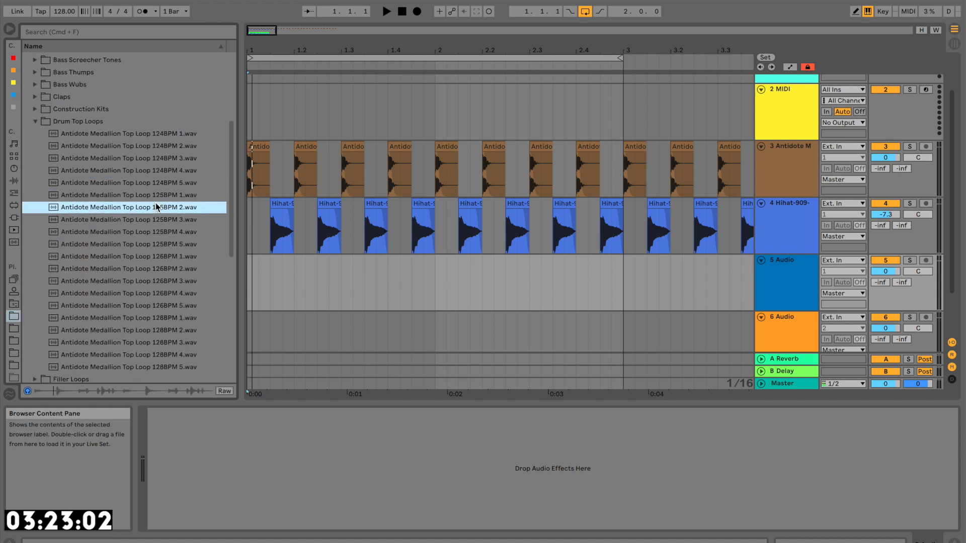
left_click_drag(156, 207, 255, 282)
key("space")
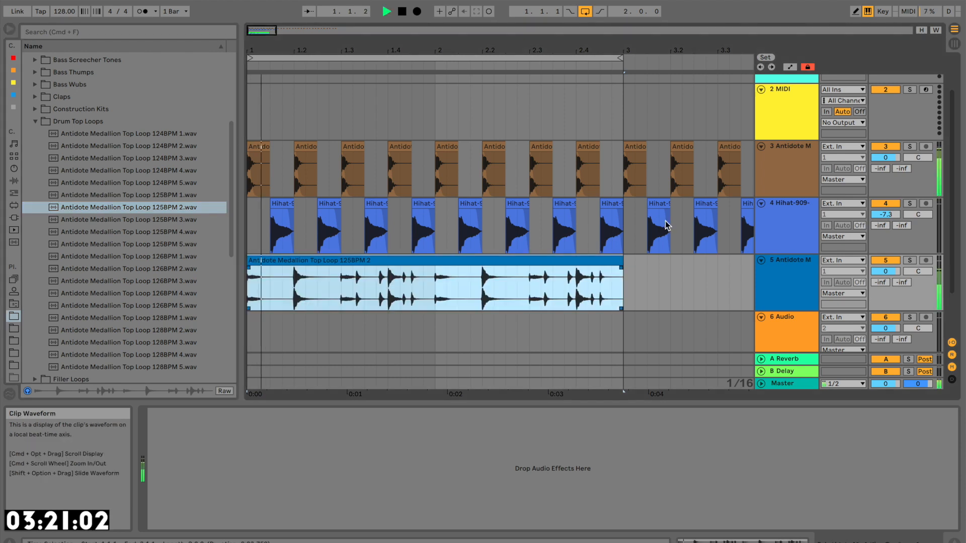
Step: Group the kick, hi-hat and top loop tracks together
left_click(785, 287)
left_click(797, 190, "shift")
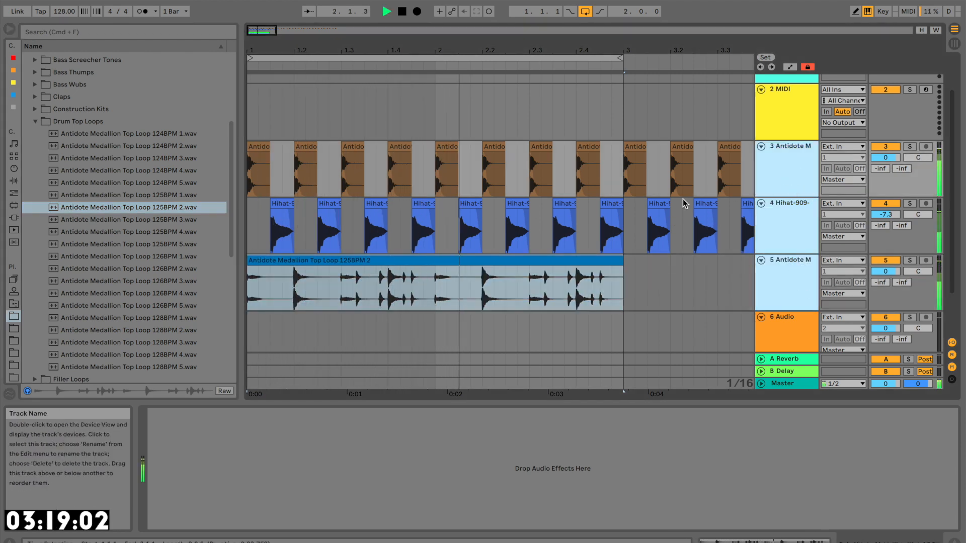
key("super+g")
Step: Add a Saturator from the audio effects to the new drum group
left_click(14, 180)
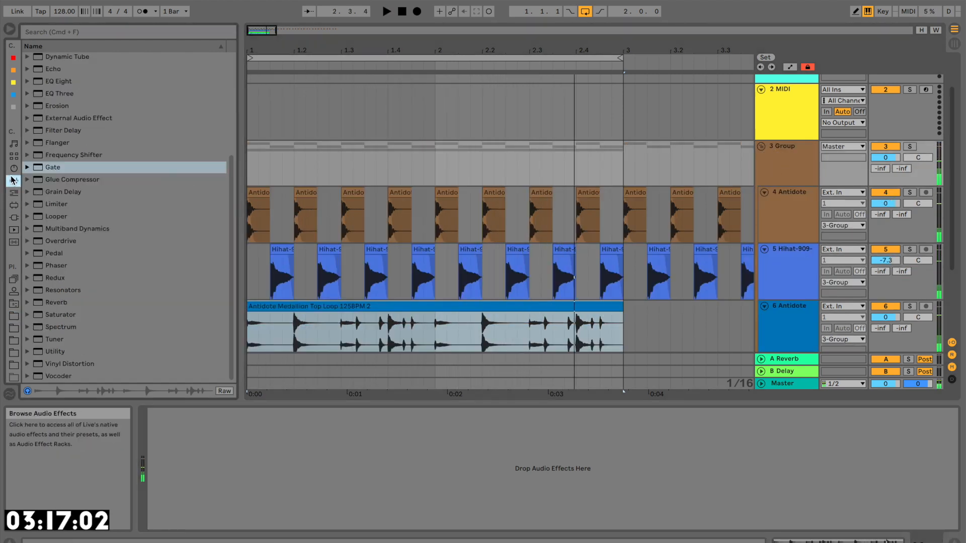
scroll(50, 145, "up", 5)
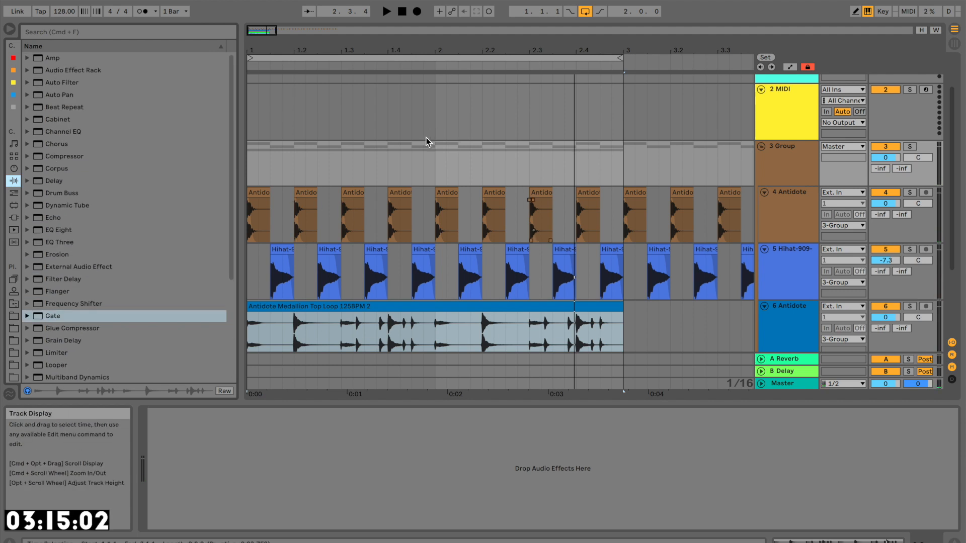
scroll(371, 199, "down", 2)
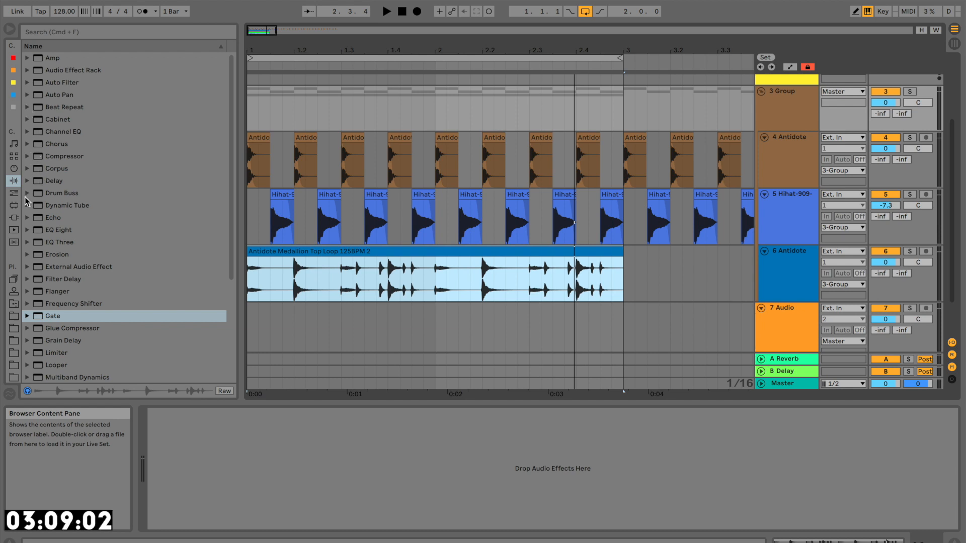
scroll(58, 298, "down", 5)
left_click_drag(54, 313, 331, 105)
left_click(251, 104)
Step: Set the Saturator's Drive to 1.71 dB and Base to 2.86 while playing the loop
left_click_drag(164, 442, 163, 440)
key("space")
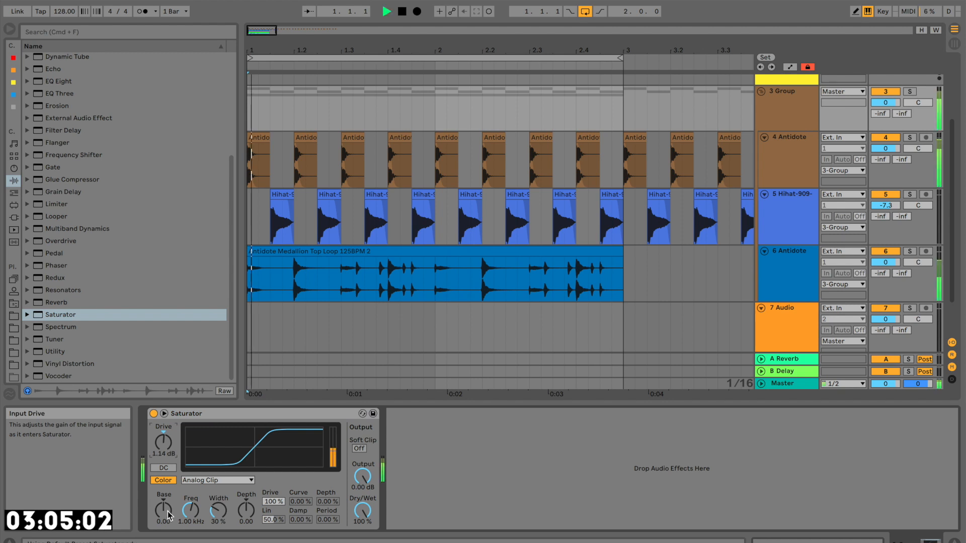
left_click_drag(163, 510, 163, 506)
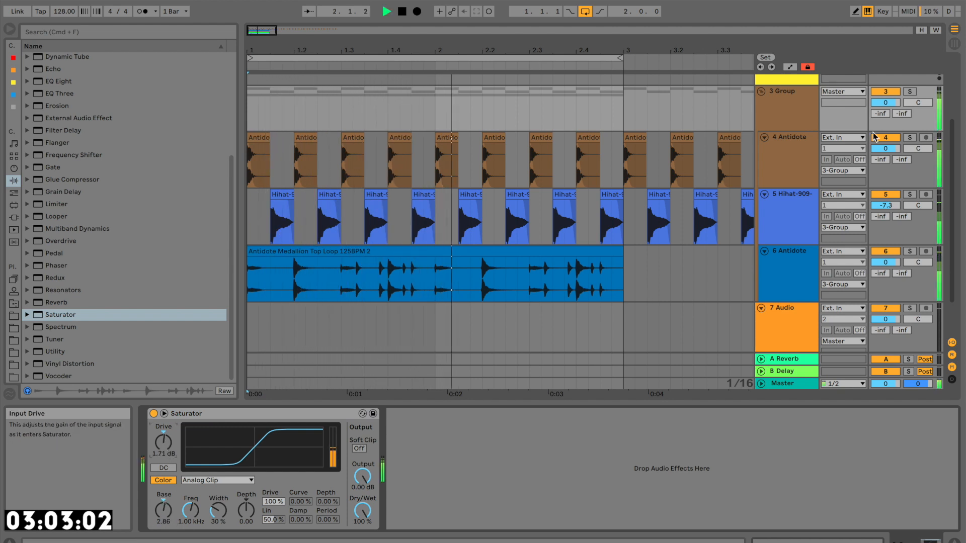
Step: Solo the drum group, turn on the Saturator's Soft Clip, audition the drums and release the solo
left_click(909, 91)
key("space")
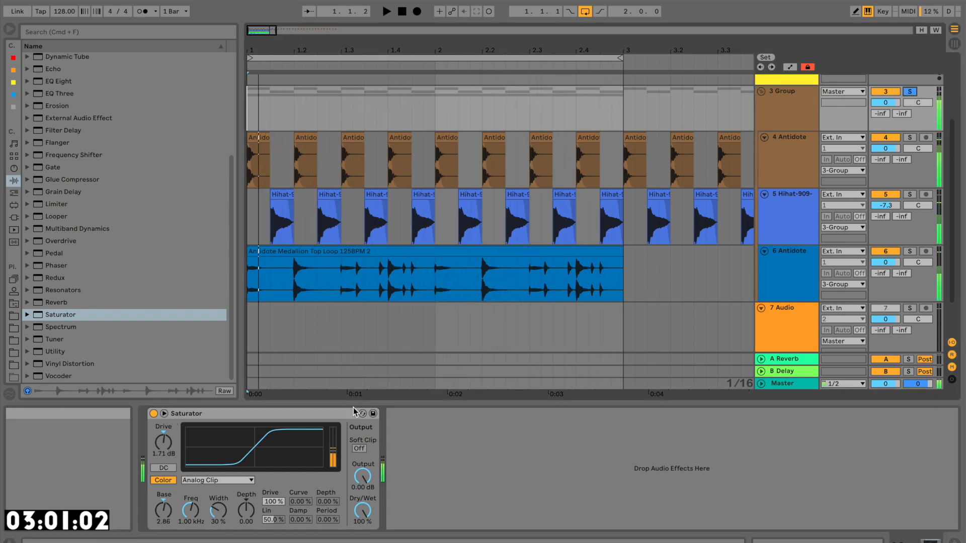
left_click(359, 449)
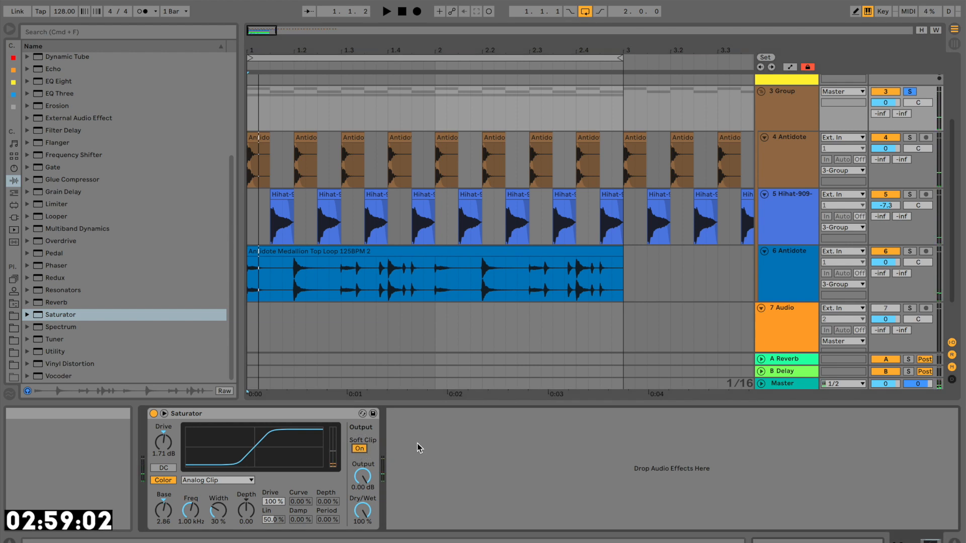
key("space")
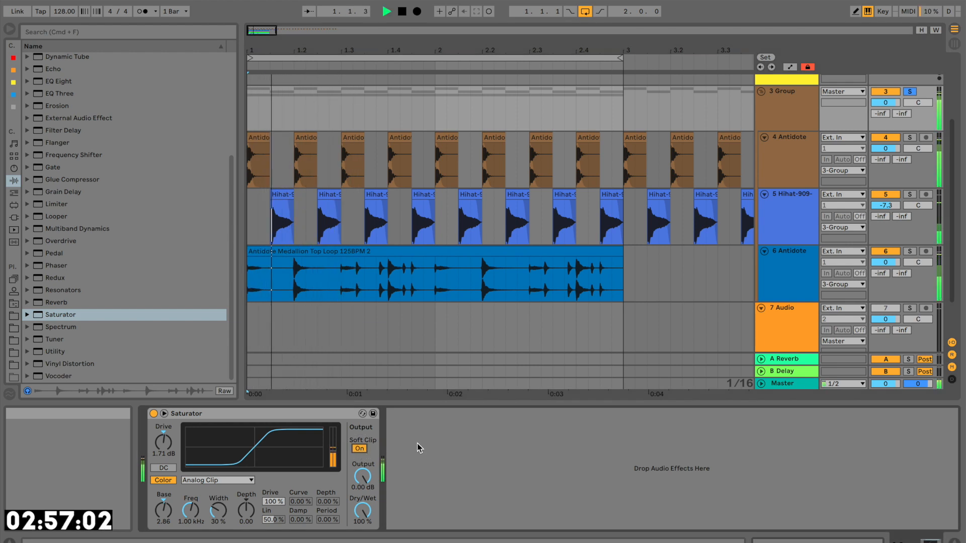
left_click(909, 91)
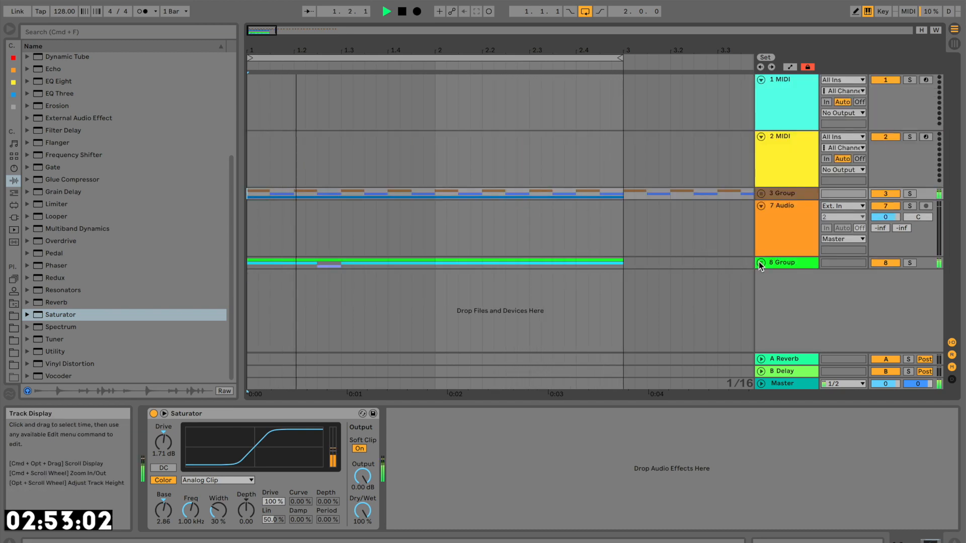
Step: Expand the bass group and open the Serum plug-in window on the Serum track
left_click(760, 262)
scroll(399, 282, "down", 5)
left_click(796, 224)
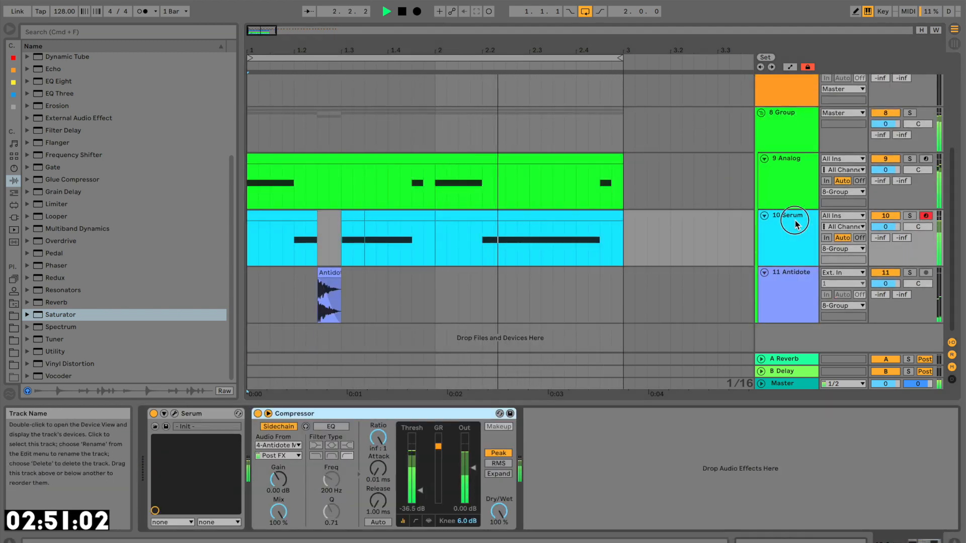
key("space")
left_click(175, 413)
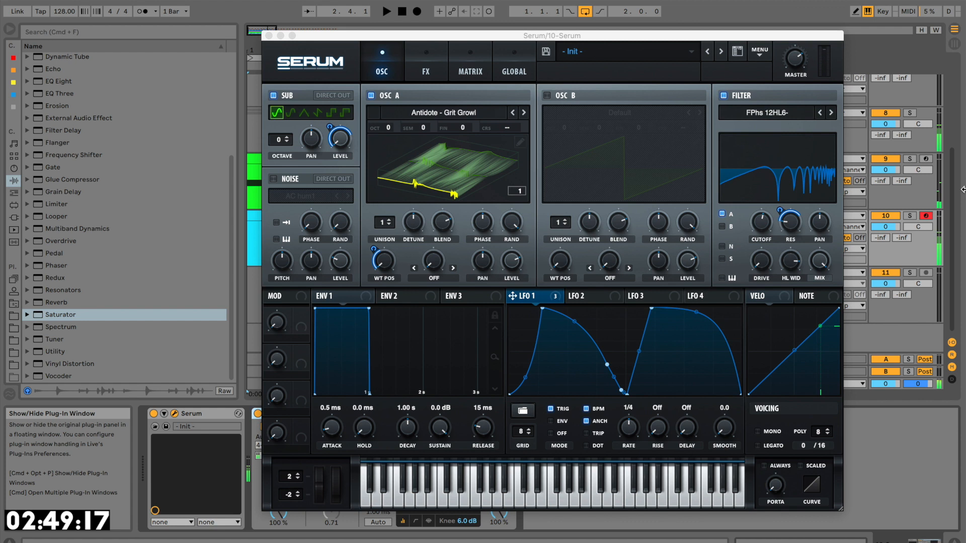
Step: Solo the Serum track and set oscillator A's warp mode to Bend + while auditioning the growl
left_click(909, 218)
key("space")
left_click_drag(383, 260, 440, 164)
left_click(453, 269)
mouse_move(439, 255)
left_mouse_down()
mouse_move(430, 286)
mouse_move(434, 265)
left_mouse_up()
key("space")
Step: Modulate oscillator A's Bend + amount with LFO 2 and adjust the peak of its triangle shape
left_click(581, 296)
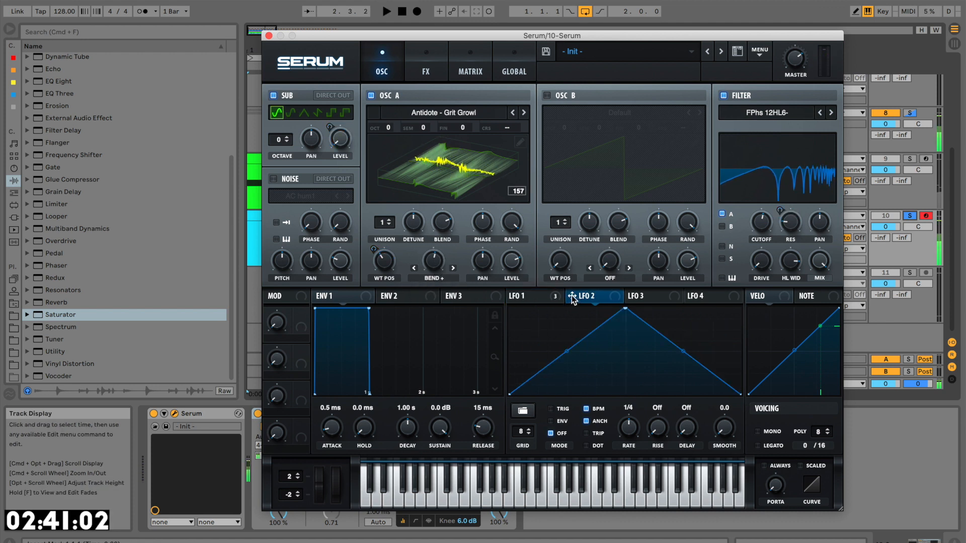
left_click_drag(572, 297, 431, 264)
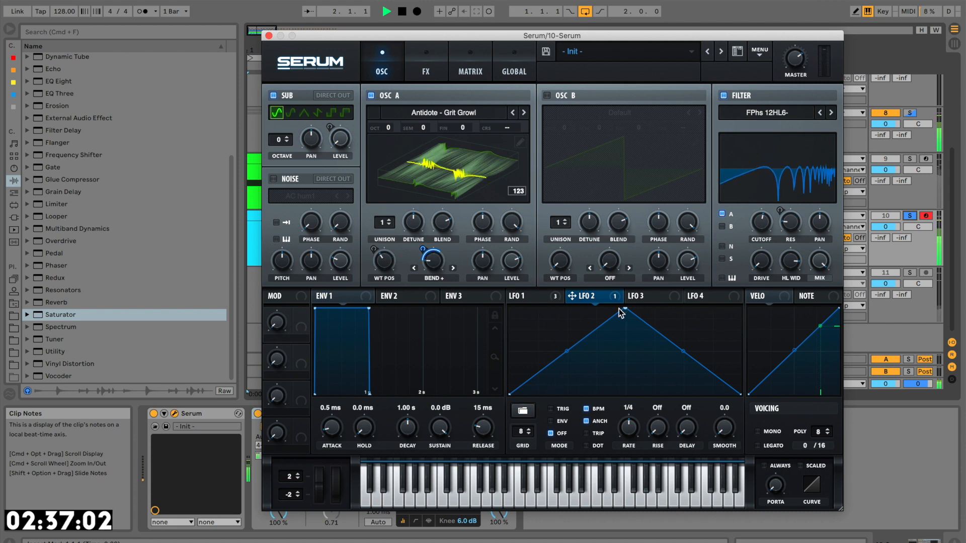
left_click_drag(624, 311, 633, 292)
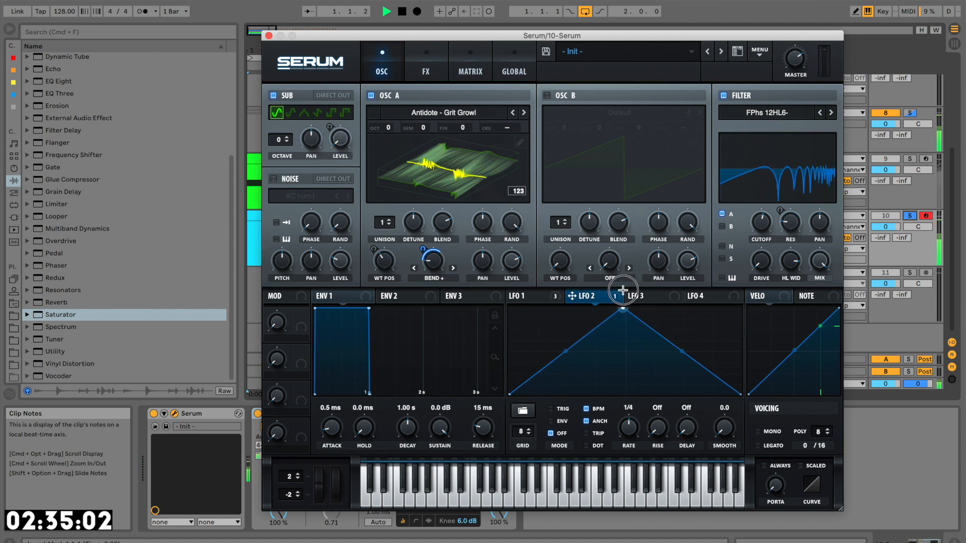
Step: Switch Serum's sub oscillator to a triangle wave, close the plug-in window and collapse the bass group
left_click(303, 113)
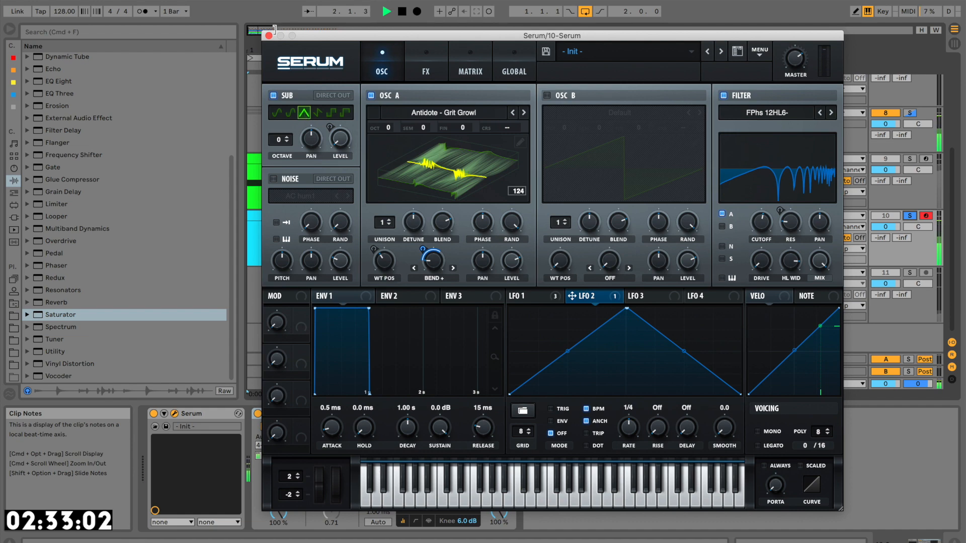
left_click(268, 35)
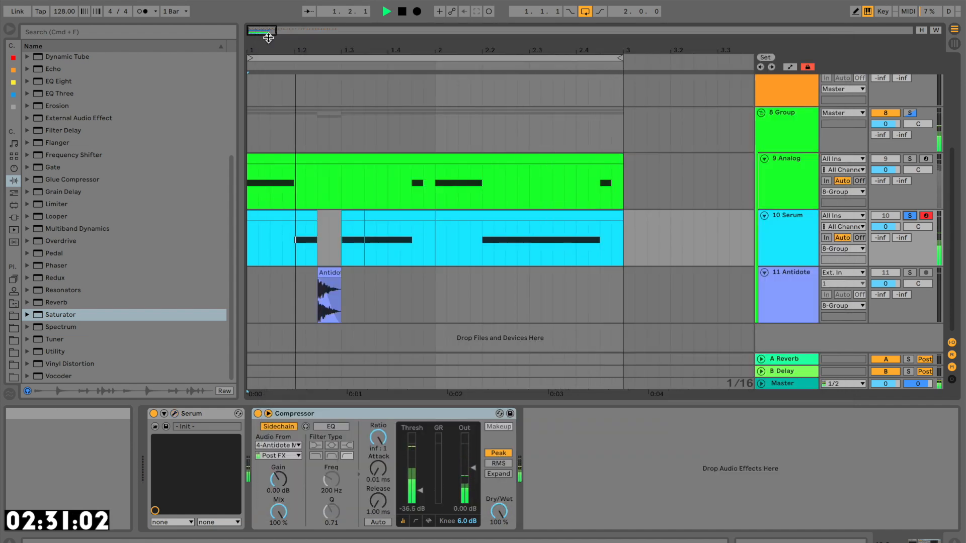
left_click(274, 159)
key("space")
left_click_drag(273, 50, 273, 33)
left_click(761, 113)
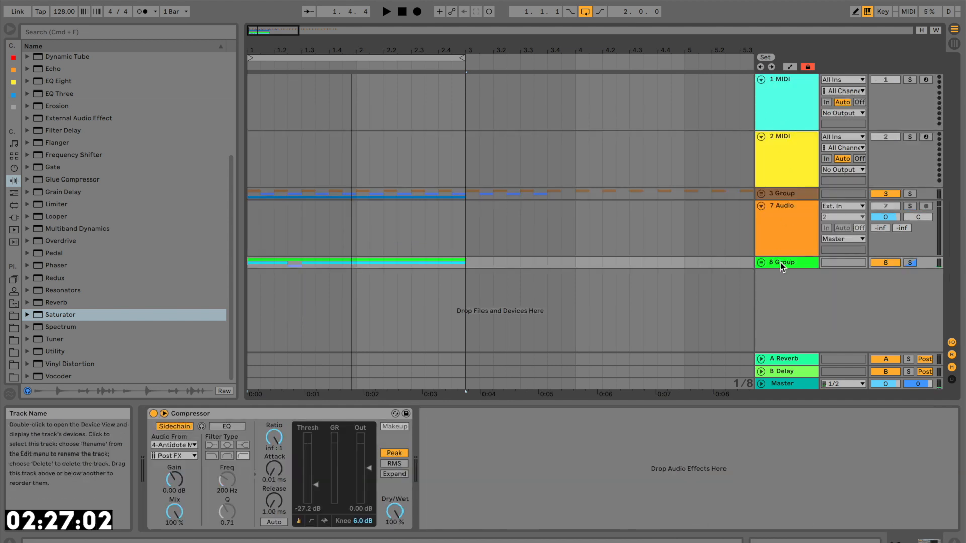
Step: Create a new Analog instrument track below the bass group
left_click(807, 218)
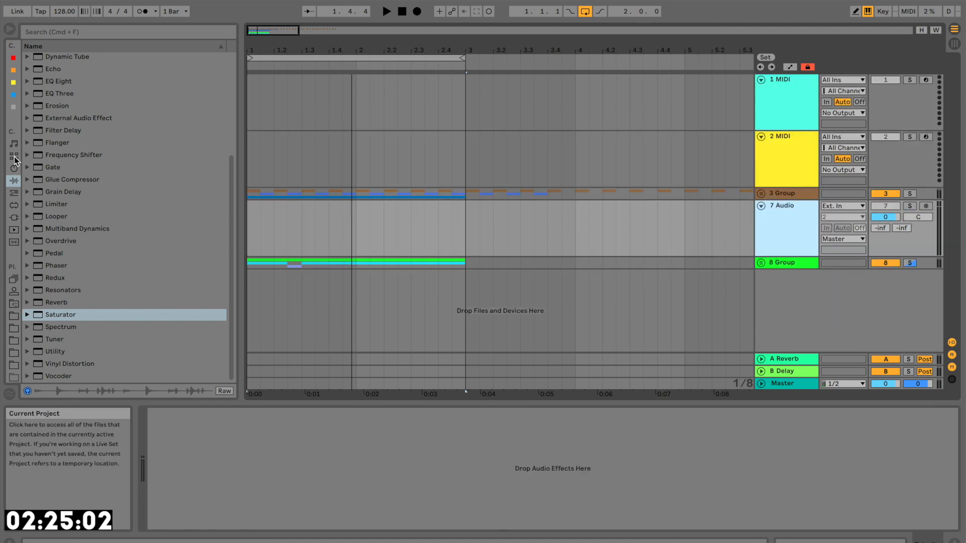
left_click(14, 168)
left_click_drag(61, 59, 460, 292)
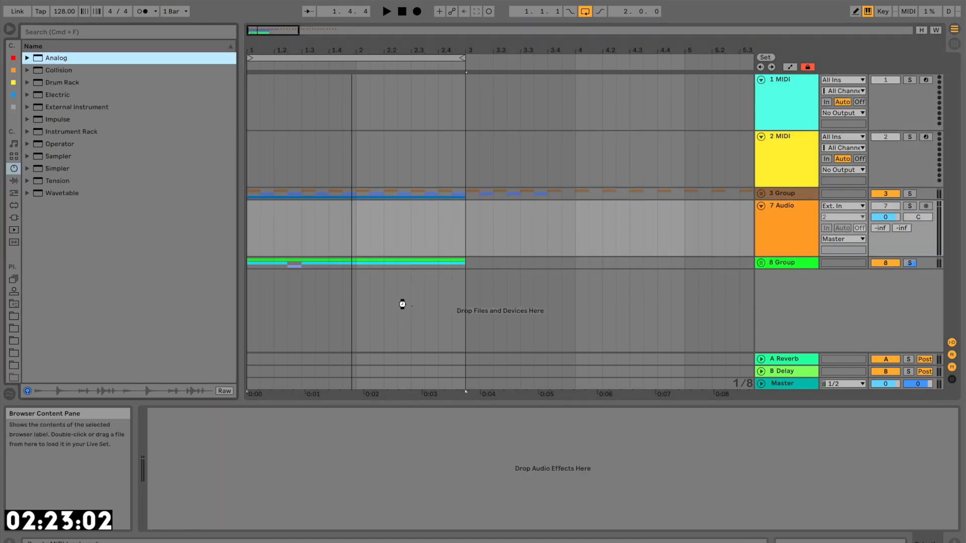
left_click_drag(402, 304, 403, 304)
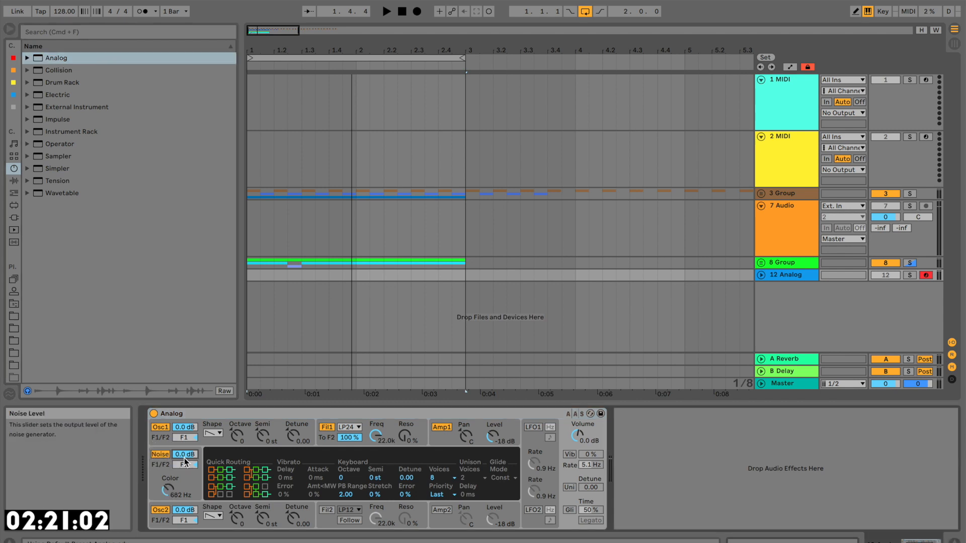
Step: Set Analog's noise Color to 22.0 kHz and switch off oscillators 1 and 2 so only noise sounds
left_click(169, 493)
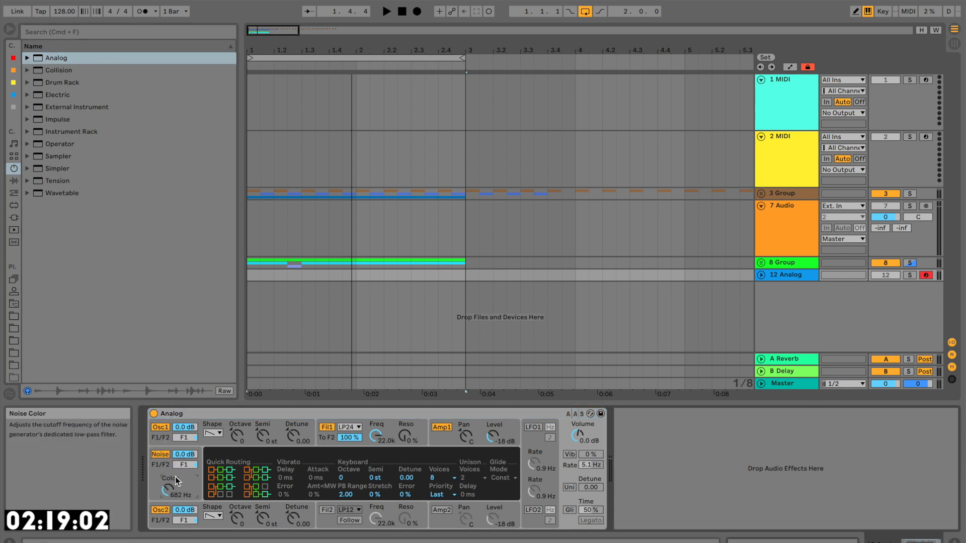
left_click(160, 512)
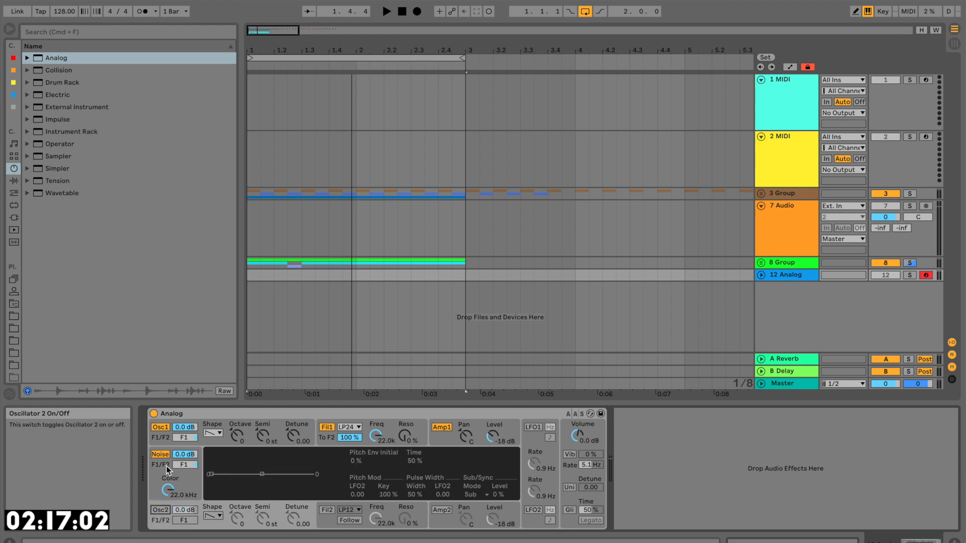
left_click(160, 427)
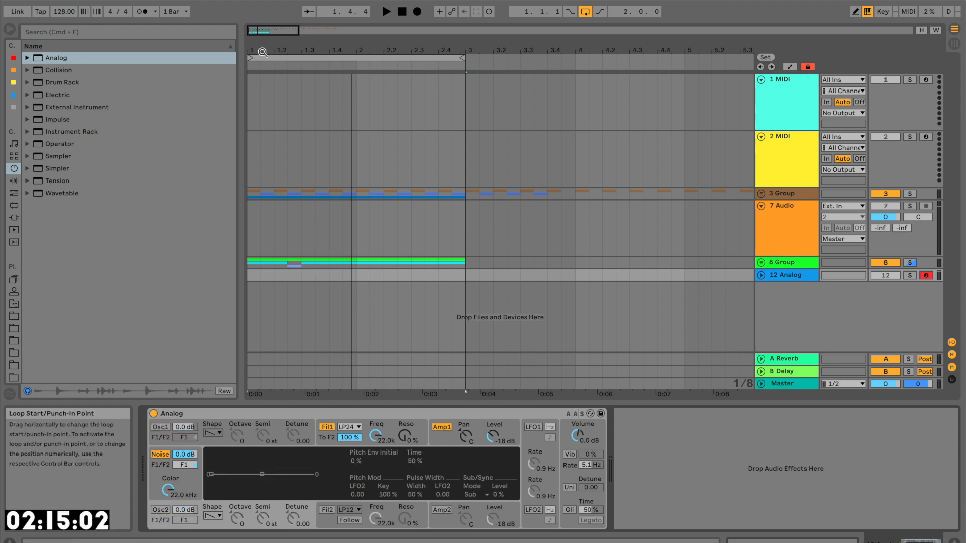
Step: Insert a one-beat MIDI clip at the start of the new Analog track with a G3 note extended across it by Legato
mouse_move(262, 53)
left_mouse_down()
mouse_move(237, 352)
mouse_move(288, 295)
mouse_move(201, 295)
left_mouse_up()
left_click(367, 276)
left_click_drag(350, 278, 177, 276)
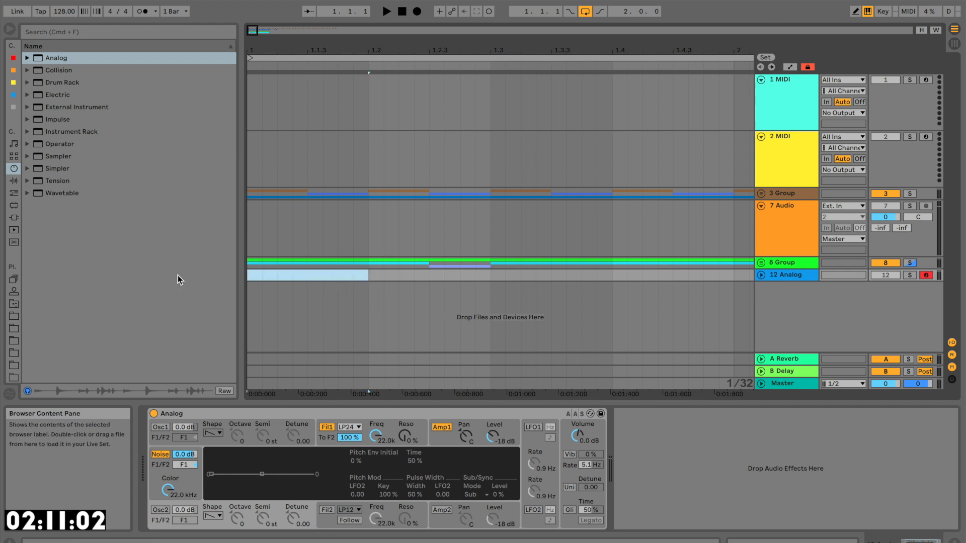
key("super+shift+m")
double_click(327, 469)
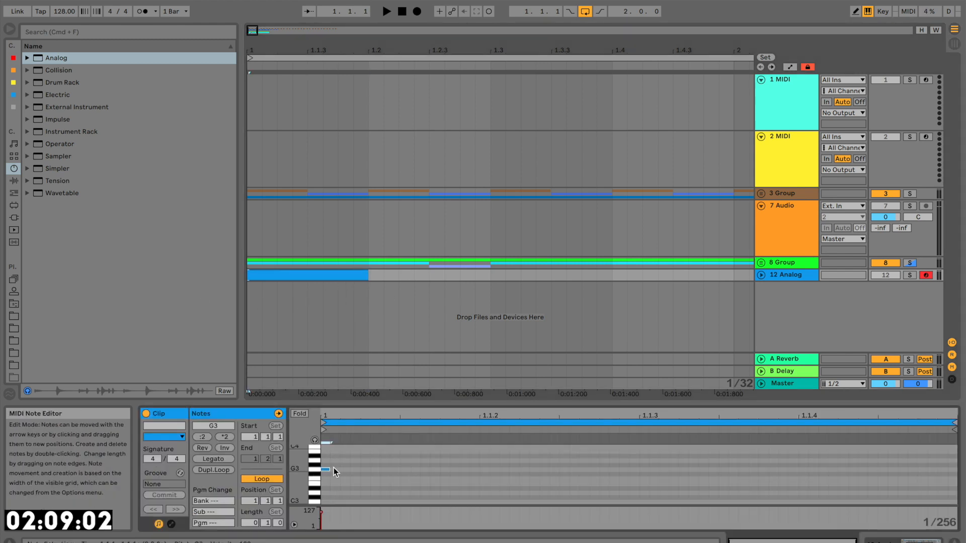
left_click(208, 458)
Step: Solo the noise Analog track, audition it and move the bass group's sidechained Compressor settings onto it by copying the device
left_click(909, 275)
key("space")
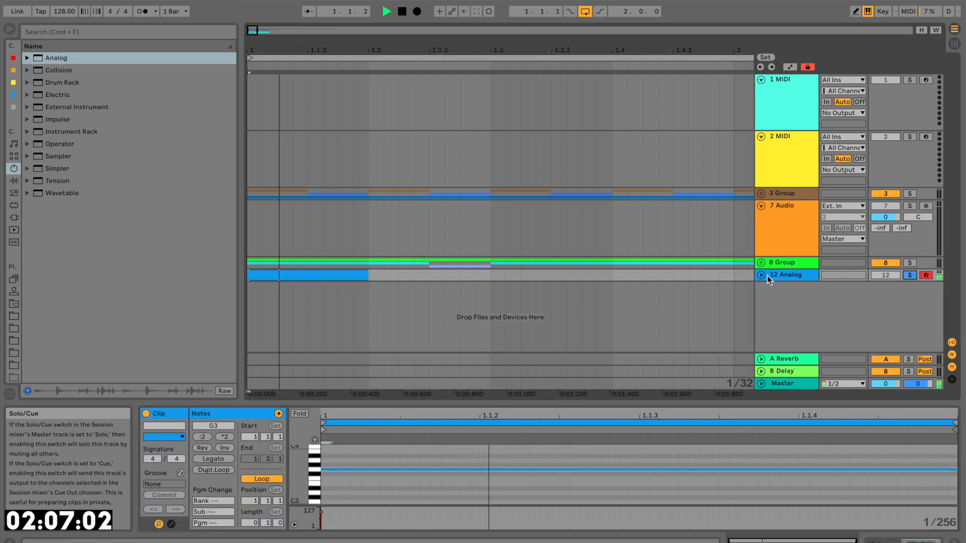
double_click(777, 276)
key("space")
double_click(788, 263)
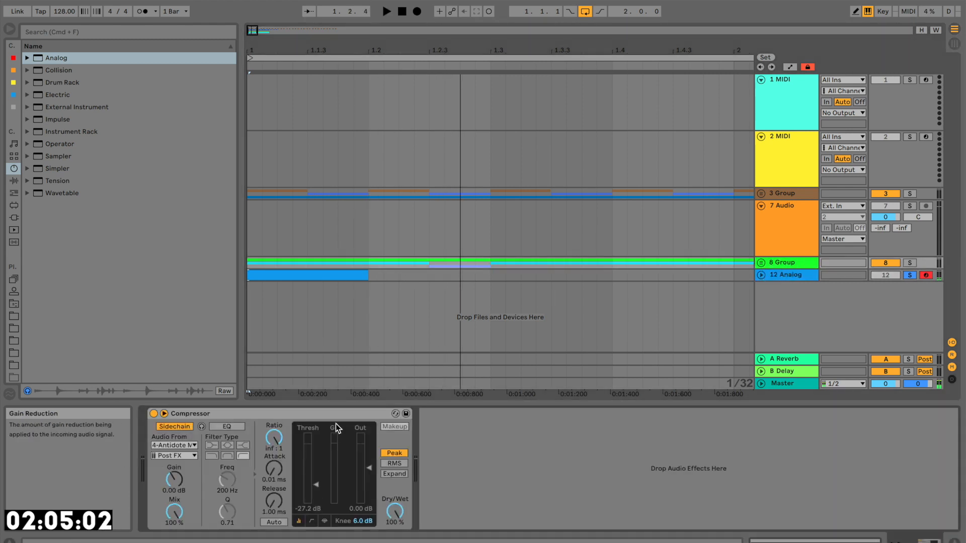
left_click_drag(211, 414, 321, 275)
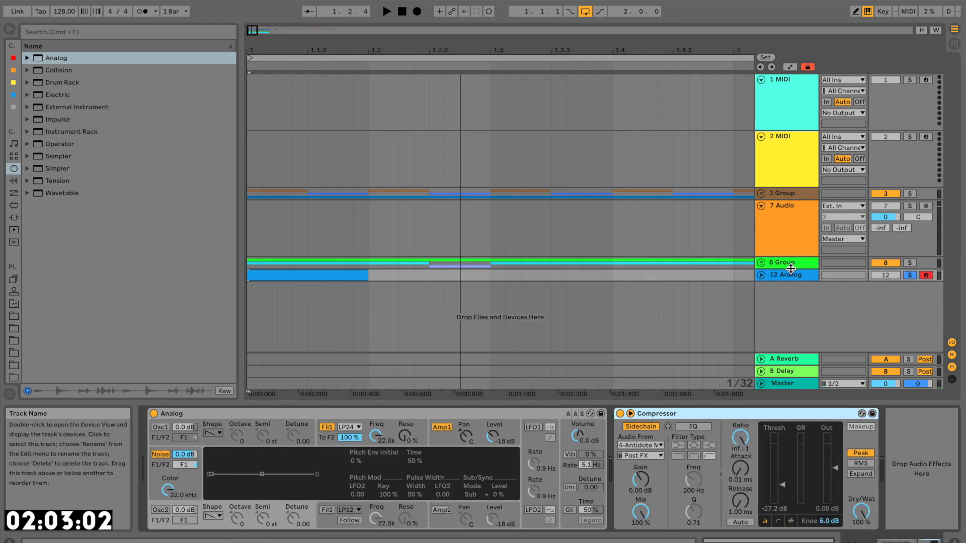
Step: Set Analog's Amp1 envelope to full sustain of 1.00 with a 965 ms decay and audition the noise
left_click(460, 443)
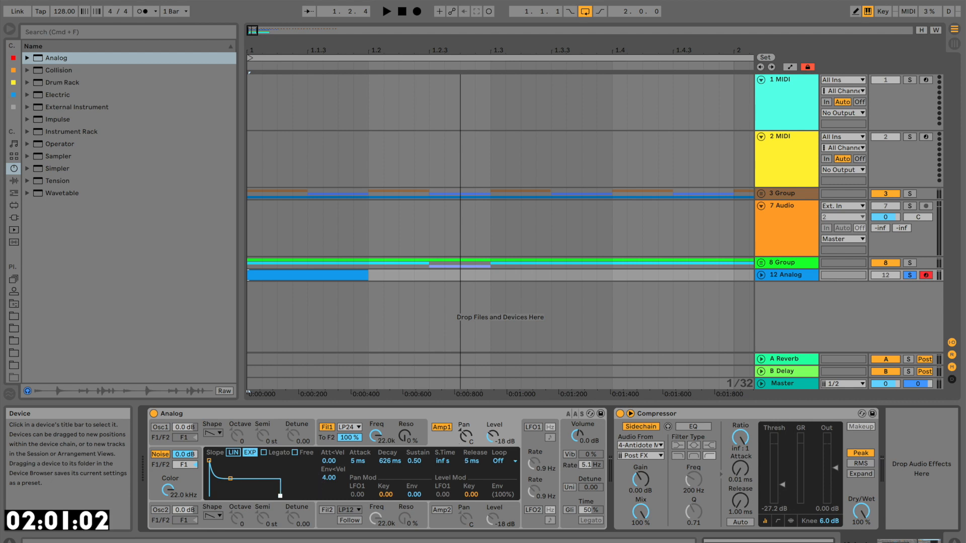
key("space")
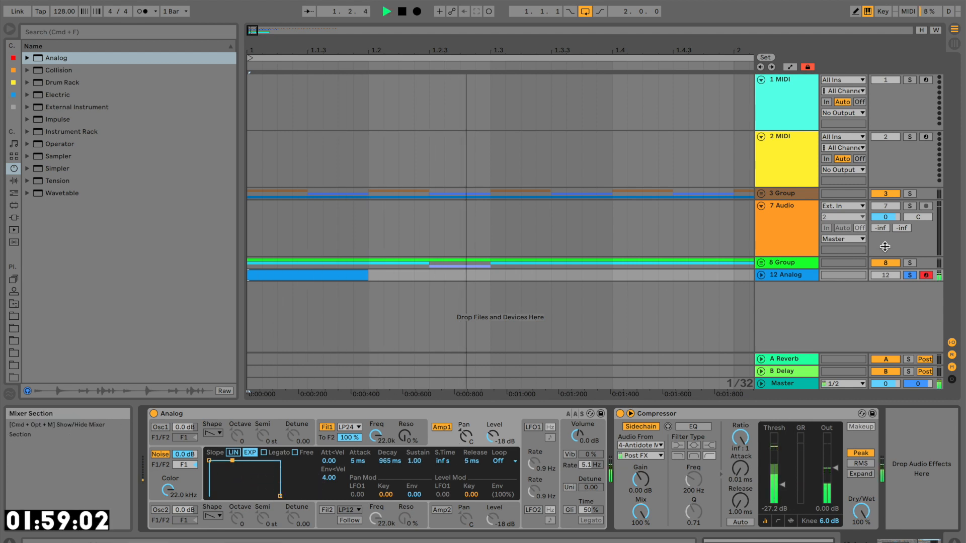
key("space")
Step: Unsolo and unfold the noise track, and set its volume to -7.6 dB while the arrangement plays
left_click(909, 275)
key("space")
left_click(760, 274)
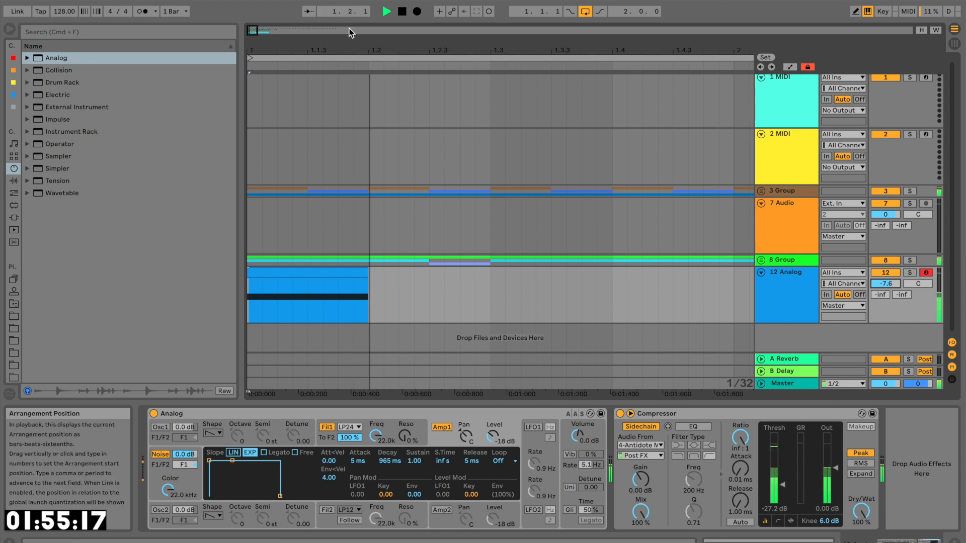
Step: Copy the noise clip to the start of bar 2 and set the noise track's volume to -6.3 dB
left_click_drag(346, 50, 346, 31)
left_click(269, 273)
left_click(409, 283)
key("super+v")
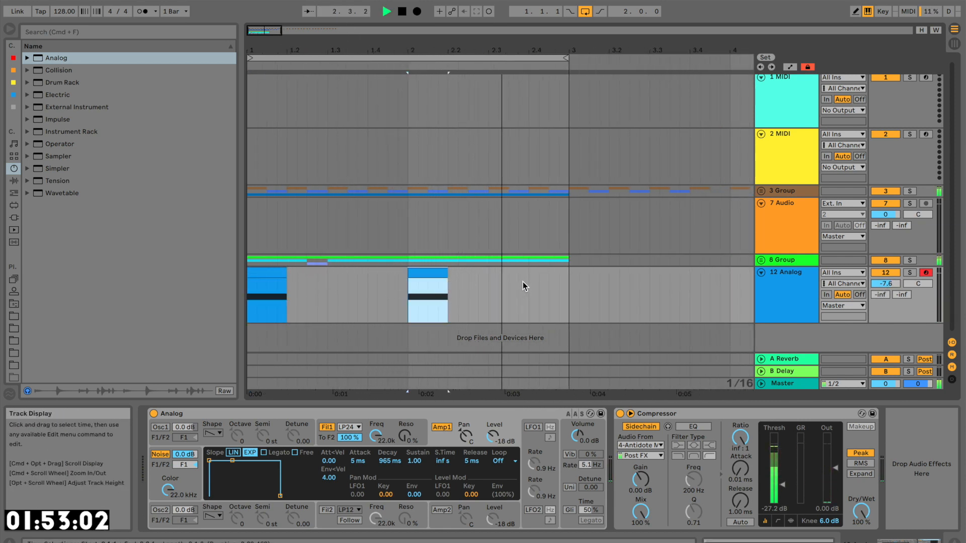
left_click(539, 283)
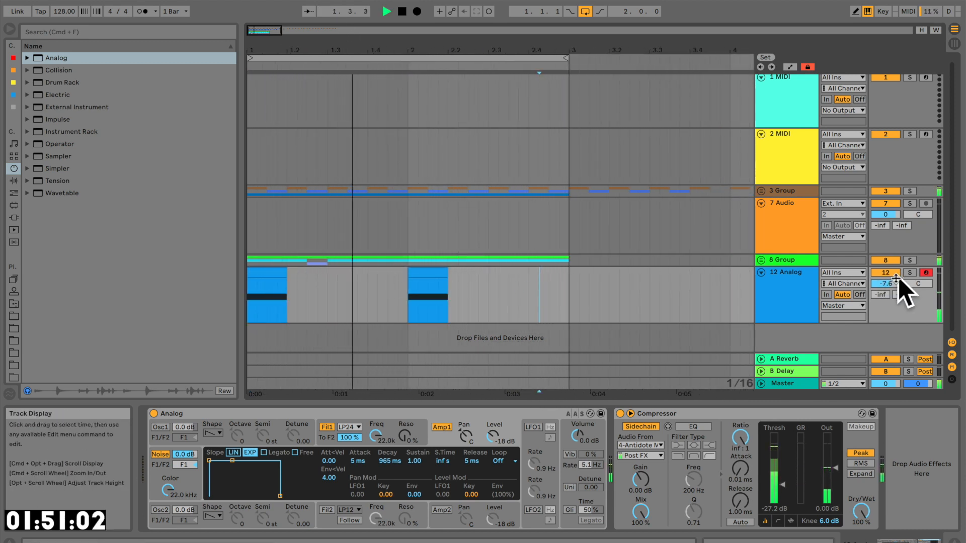
left_click_drag(895, 283, 895, 276)
Step: Add an audio track below the noise track and delete the two empty MIDI tracks at the start of the track list
left_click(779, 284)
key("space")
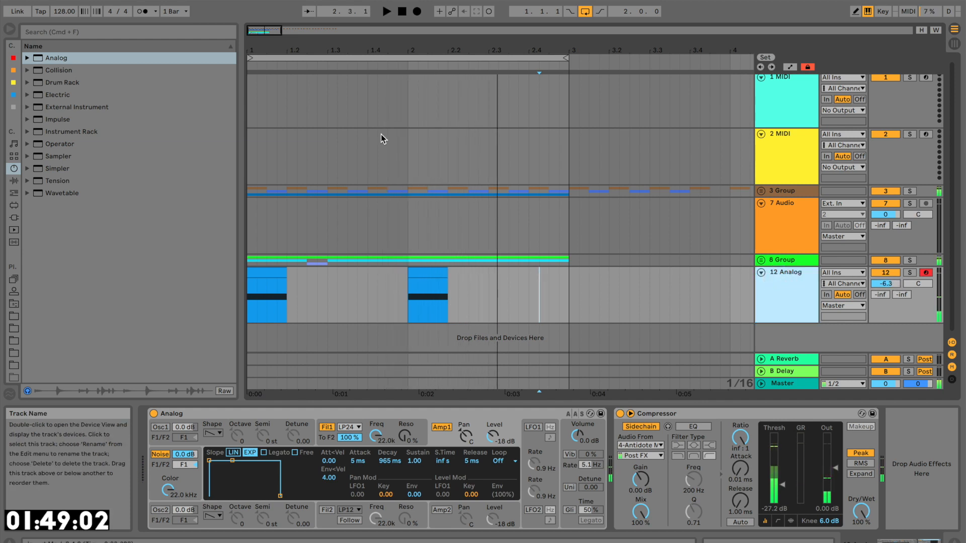
key("super+t")
left_click_drag(429, 51, 429, 170)
scroll(791, 167, "up", 2)
left_click(798, 118)
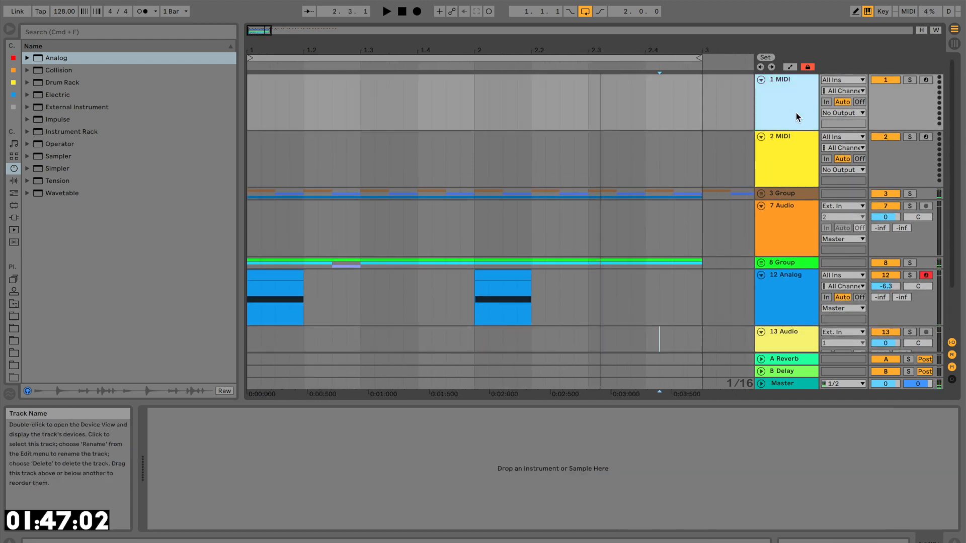
key("Delete")
key("Delete")
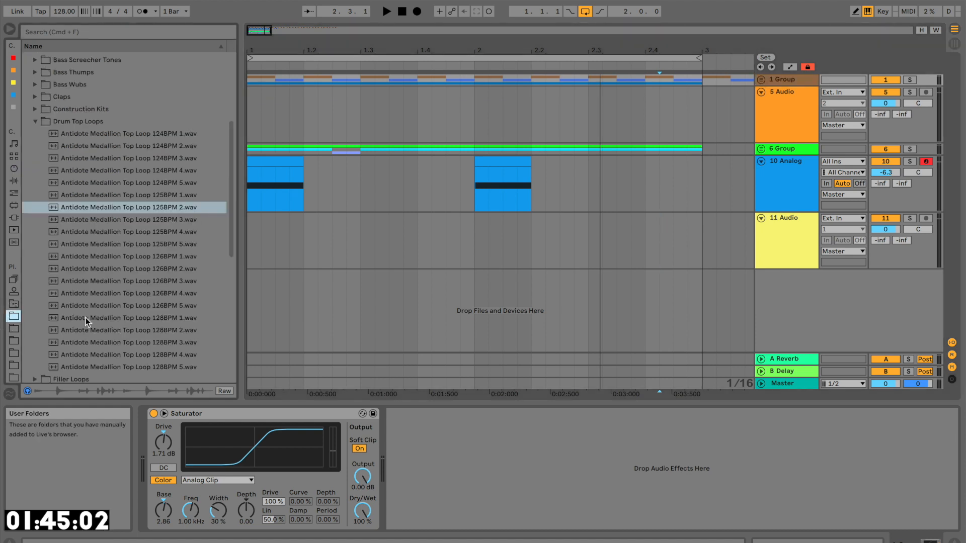
Step: Audition the Medallion Percussion samples and place Antidote Medallion Percs - Clocked.wav at beat 1.4 on the new audio track
left_click(85, 219)
left_click(36, 121)
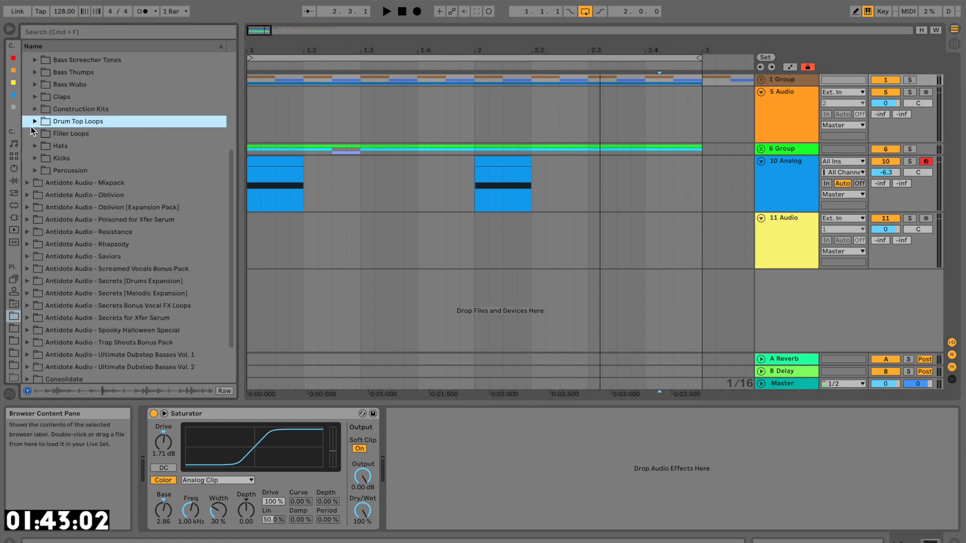
left_click(35, 171)
left_click(87, 247)
left_click(144, 286)
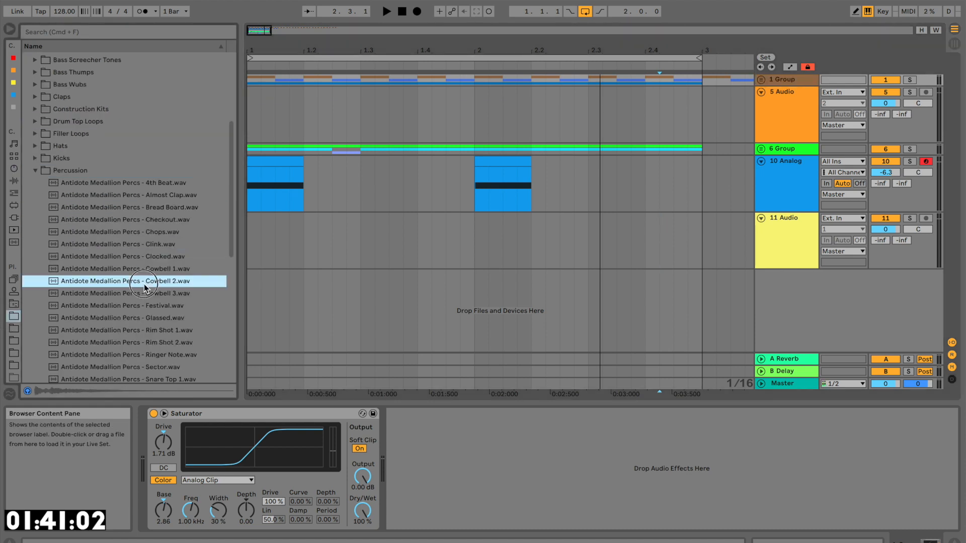
left_click(134, 268)
left_click(140, 259)
left_click(134, 268)
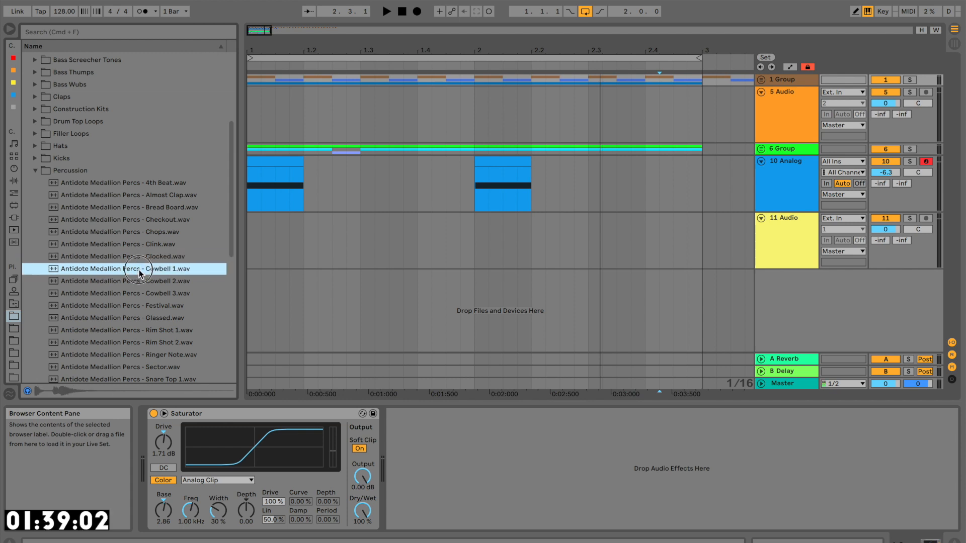
left_click(119, 258)
mouse_move(120, 261)
left_mouse_down()
mouse_move(478, 259)
mouse_move(423, 250)
left_mouse_up()
left_click(389, 254)
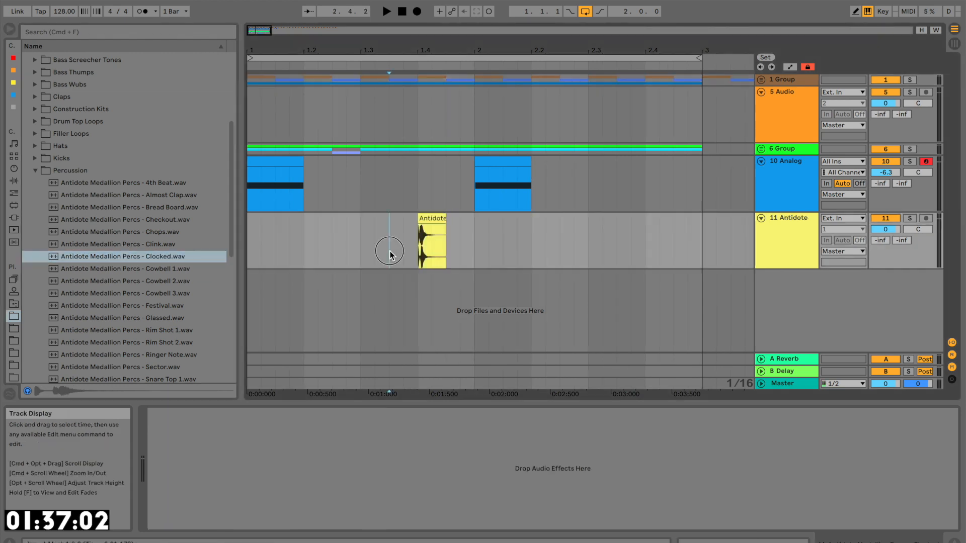
Step: Shift the Clocked clip slightly ahead of beat 1.4, split it after the first hit and close the gap between its hits
key("space")
left_click_drag(416, 50, 417, 100)
left_click_drag(445, 219, 436, 220)
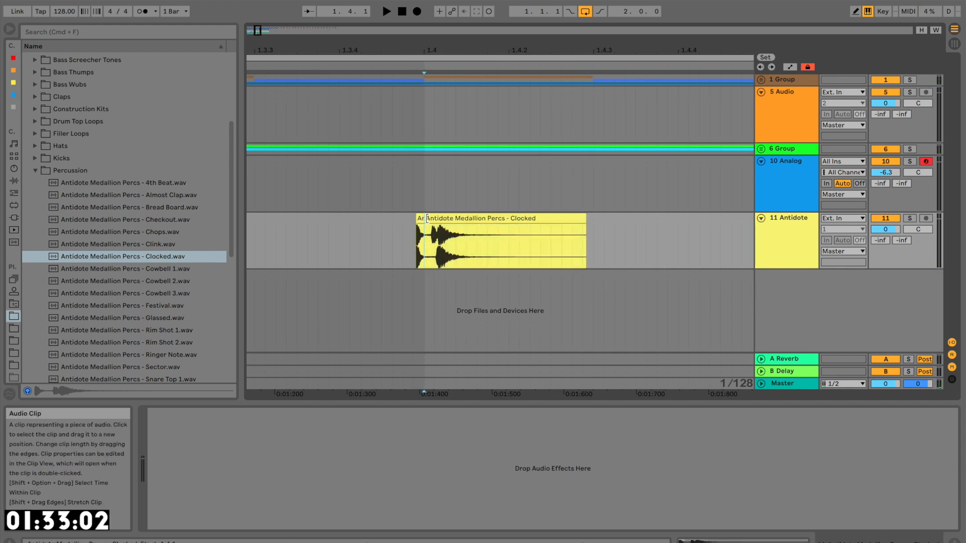
left_click(429, 218)
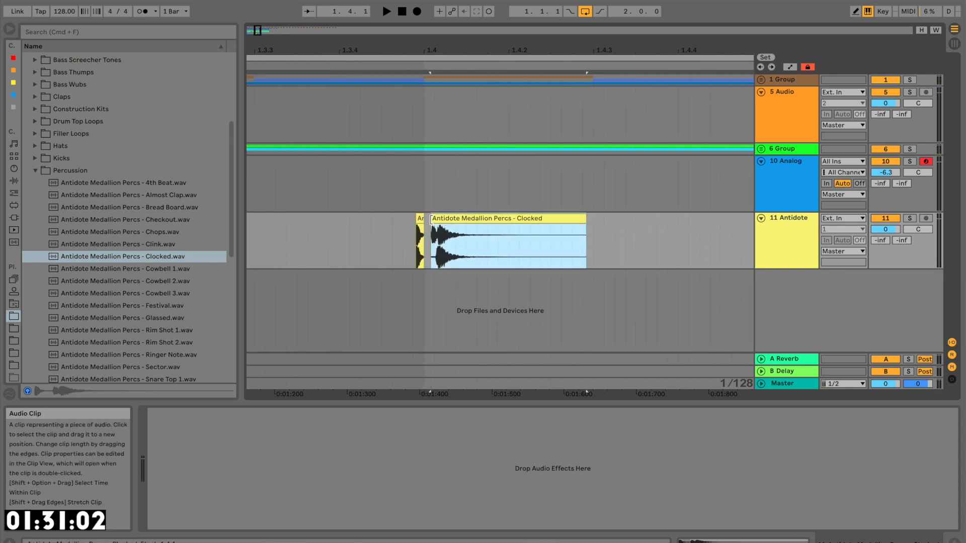
left_click_drag(450, 218, 442, 218)
left_click(325, 238)
key("space")
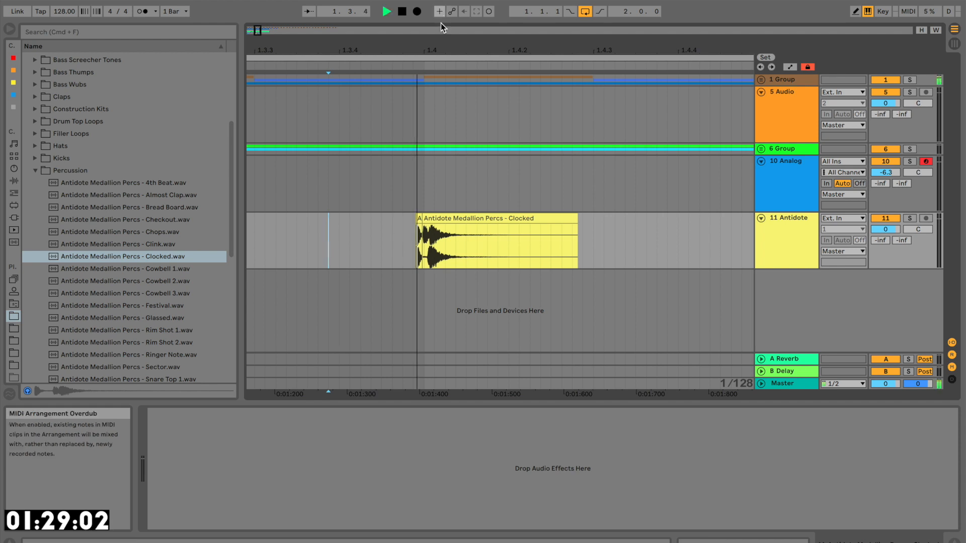
Step: Duplicate the first bar of the Clocked percussion track into bar 2 and set that track's volume to -6.3 dB
left_click_drag(437, 51, 437, 10)
left_click_drag(375, 246, 226, 247)
key("super+d")
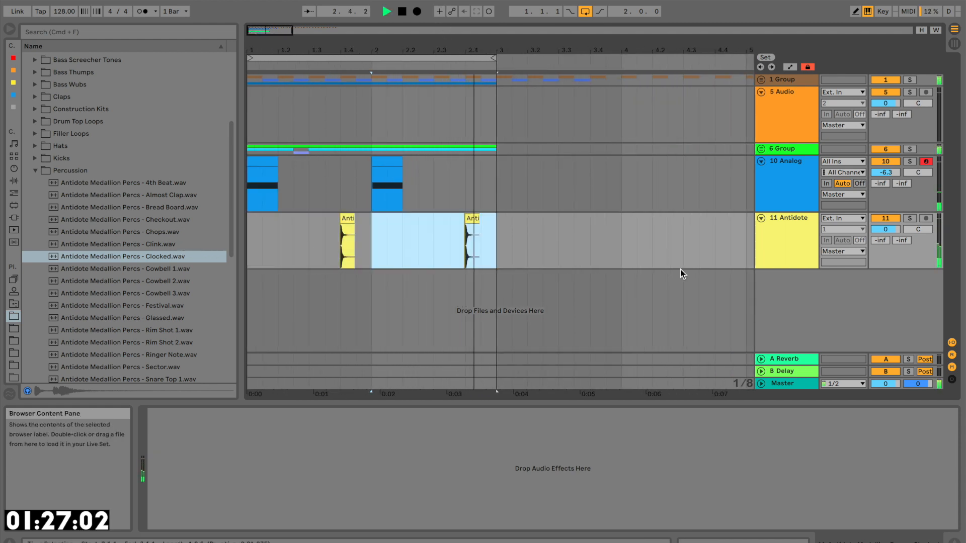
left_click_drag(886, 229, 886, 244)
key("space")
Step: Add another audio track and place Antidote Medallion Percs - Festival.wav on it near the end of bar 1
left_click(759, 248)
key("super+t")
left_click(113, 307)
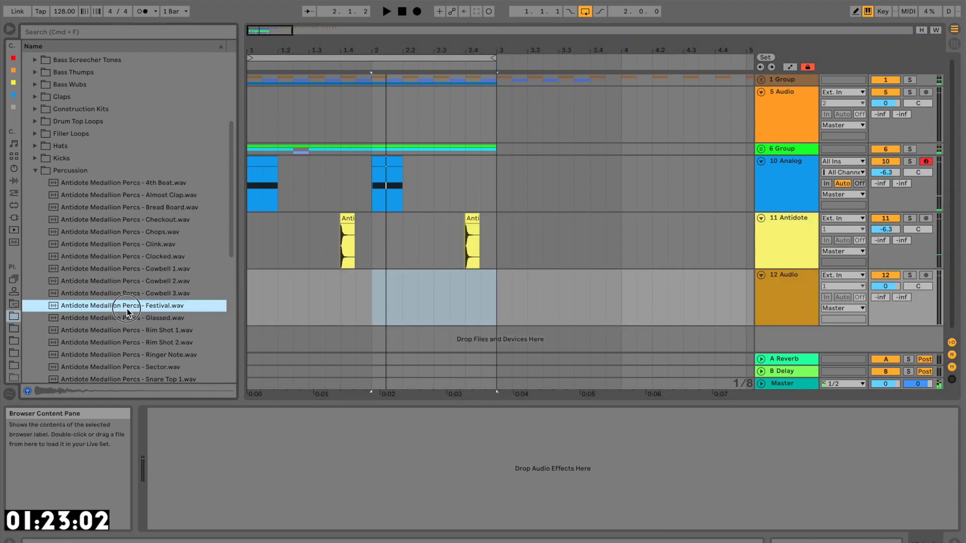
left_click_drag(127, 312, 126, 282)
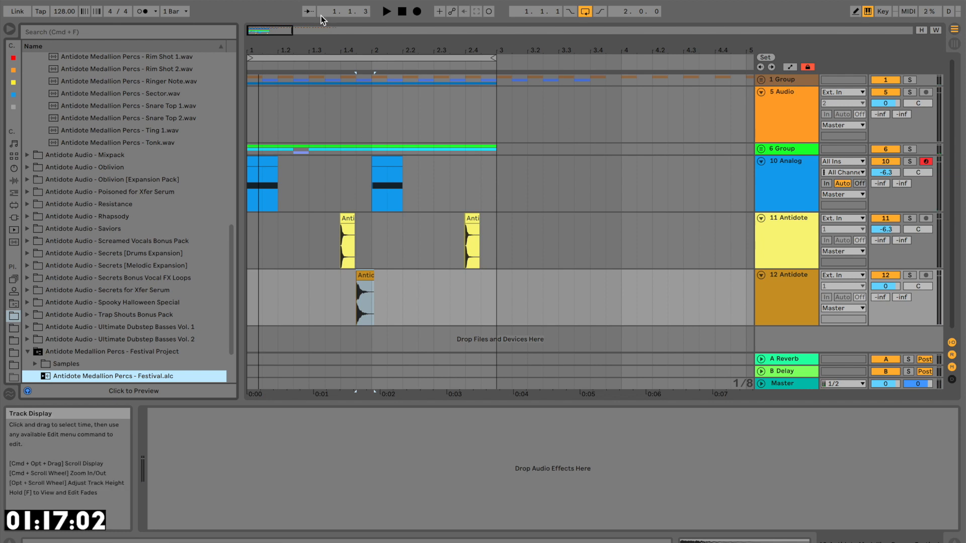
Step: Move the Festival clip to position 1.2.3 while checking playback, and set its track volume to -6.2 dB
mouse_move(401, 42)
left_mouse_down()
mouse_move(428, 63)
mouse_move(560, 247)
mouse_move(607, 276)
mouse_move(305, 315)
mouse_move(441, 306)
mouse_move(409, 309)
left_mouse_up()
left_click(250, 302)
key("space")
left_click_drag(403, 277, 398, 277)
key("space")
key("space")
left_click(270, 295)
key("space")
key("space")
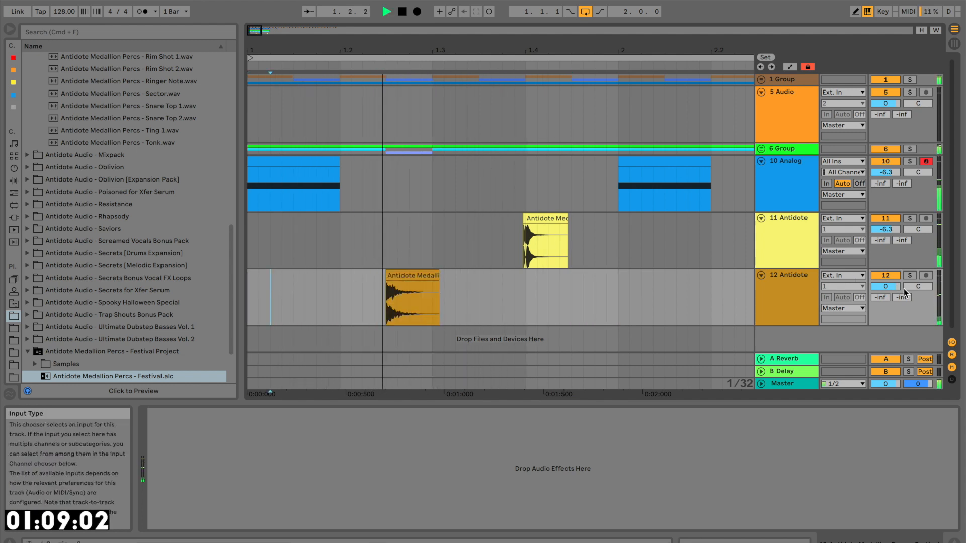
left_click_drag(886, 286, 886, 302)
key("space")
Step: Copy the Festival clip to just before beat 1.4 and again into the second half of beat 1.4
left_click(408, 283)
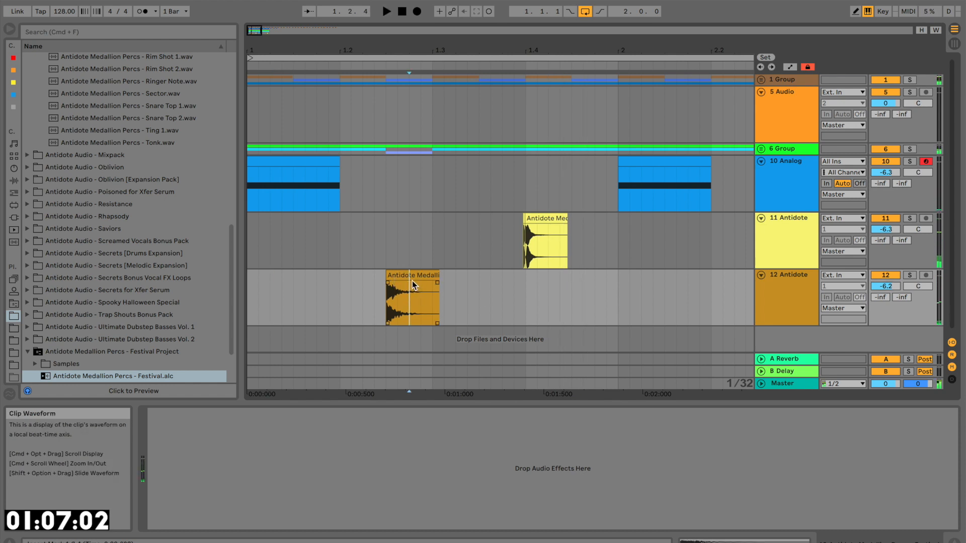
left_click_drag(406, 275, 530, 278)
left_click(479, 289)
left_click(524, 277)
key("super+c")
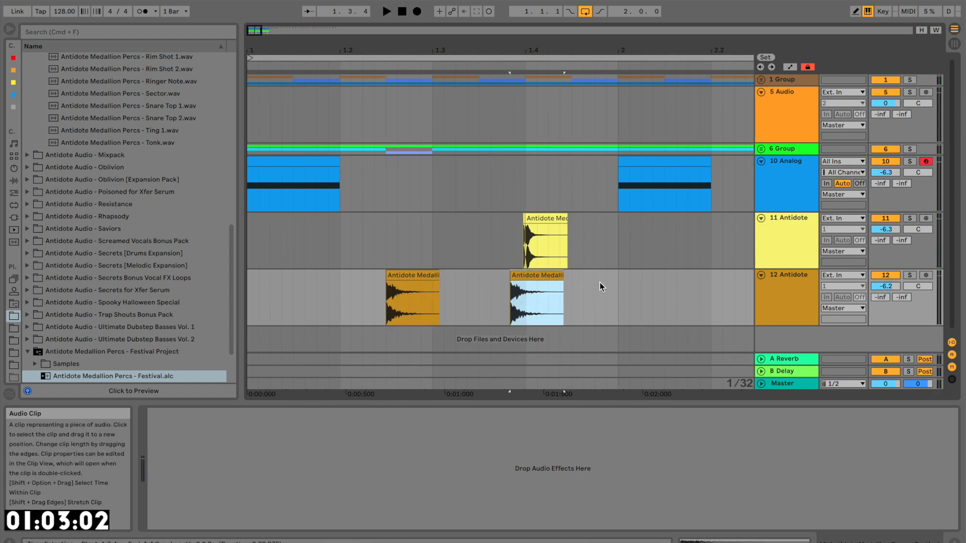
left_click(581, 291)
key("super+v")
key("minus")
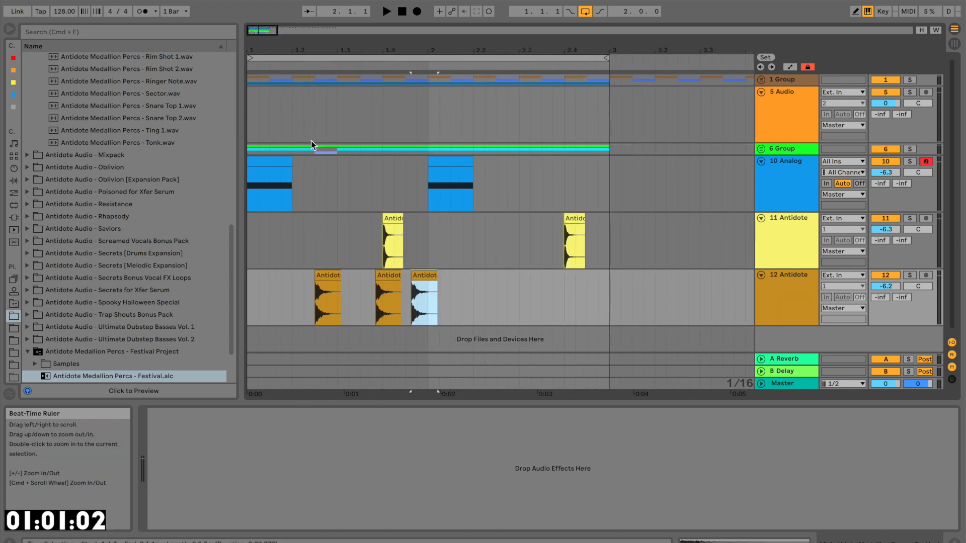
Step: Play the percussion pattern and nudge the third Festival clip earlier to position 1.4.3
left_click(249, 279)
key("space")
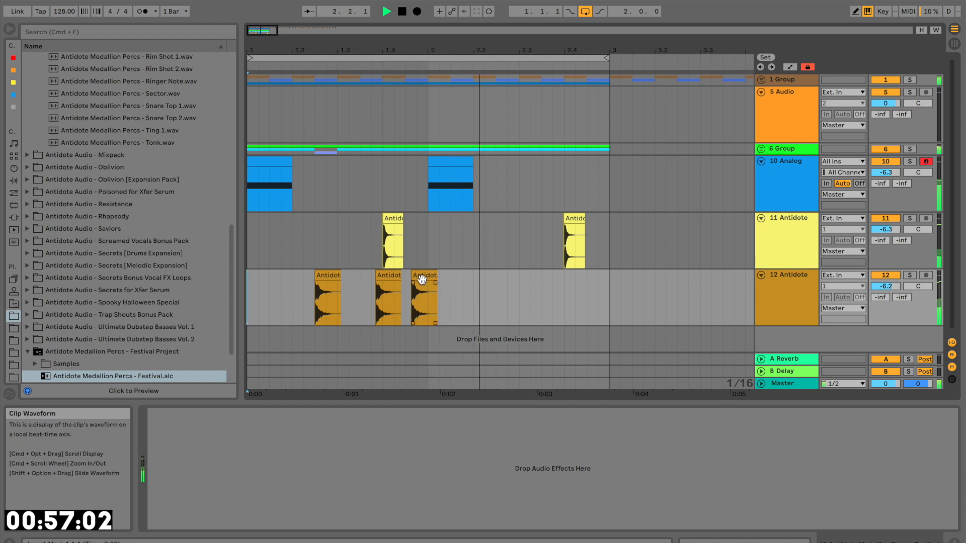
key("space")
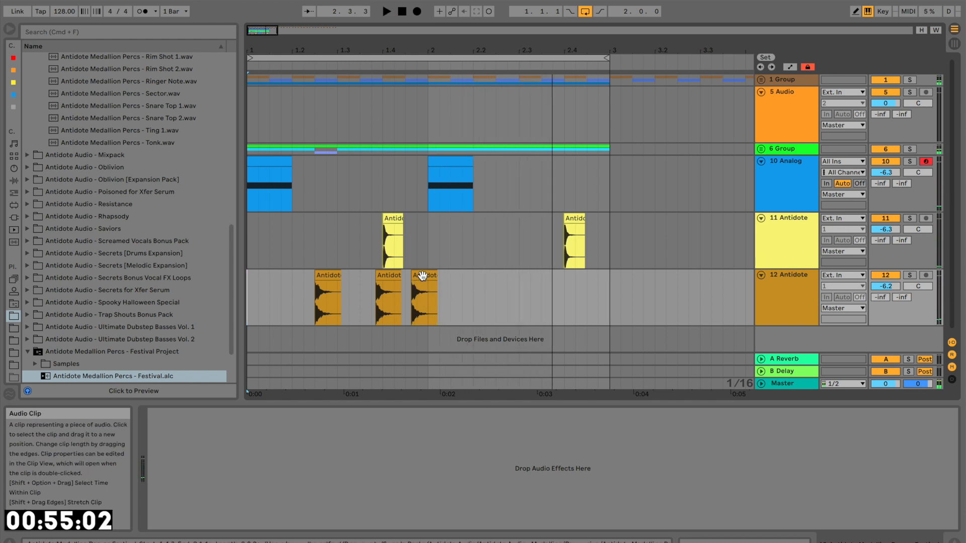
left_click_drag(393, 49, 395, 62)
left_click_drag(427, 275, 419, 275)
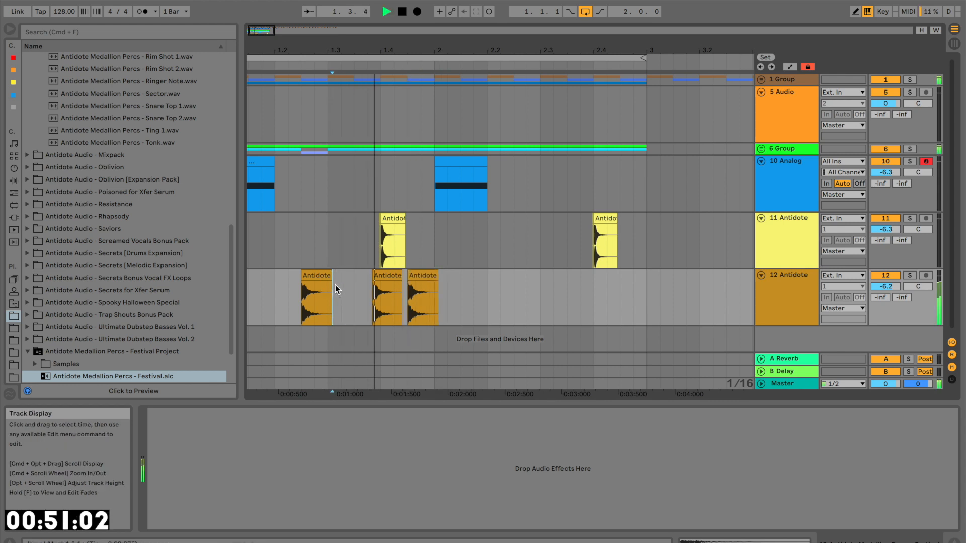
key("space")
Step: Browse the Medallion Filler Loops and place part of Filler Loop 126BPM 3 F#.wav on a new track over bar 2's last beat
left_click_drag(398, 44, 397, 28)
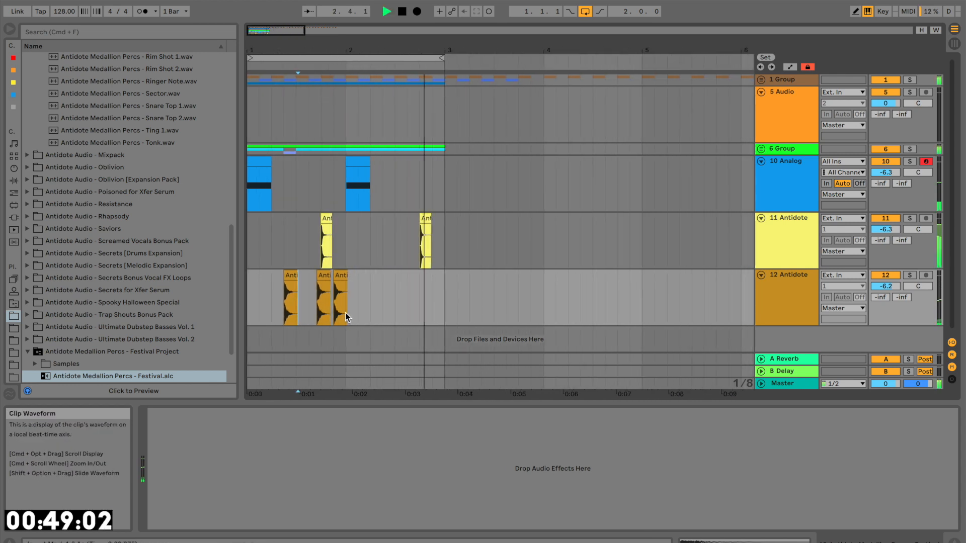
scroll(150, 315, "up", 2)
scroll(151, 317, "up", 10)
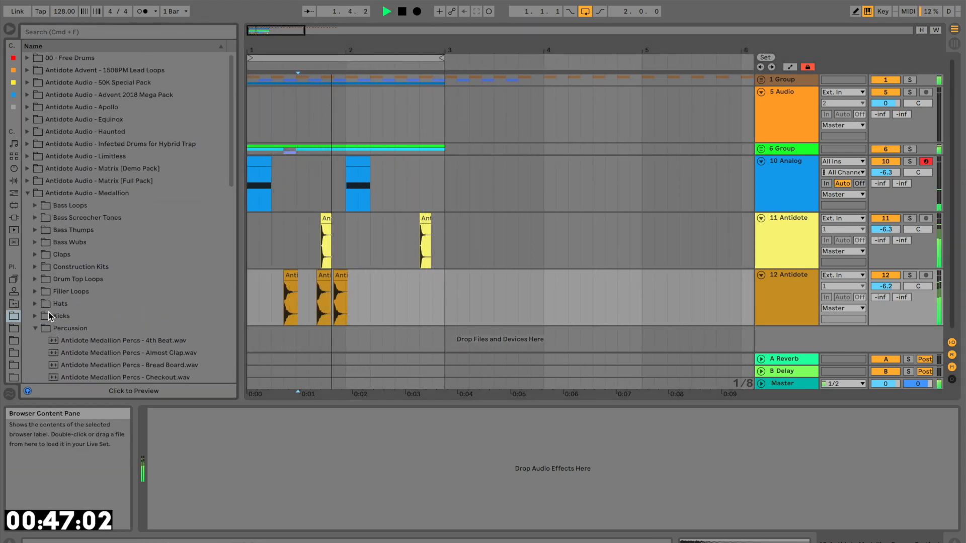
left_click(35, 328)
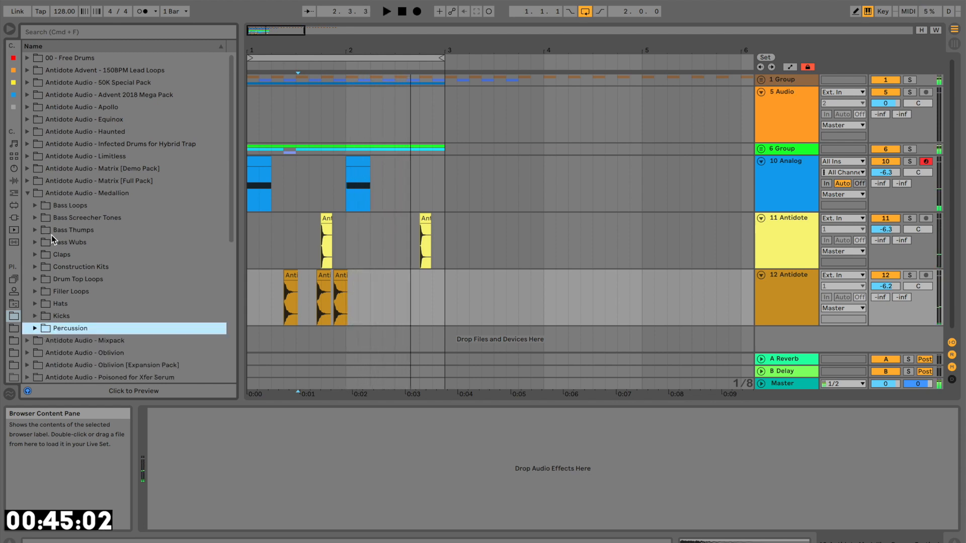
left_click(35, 281)
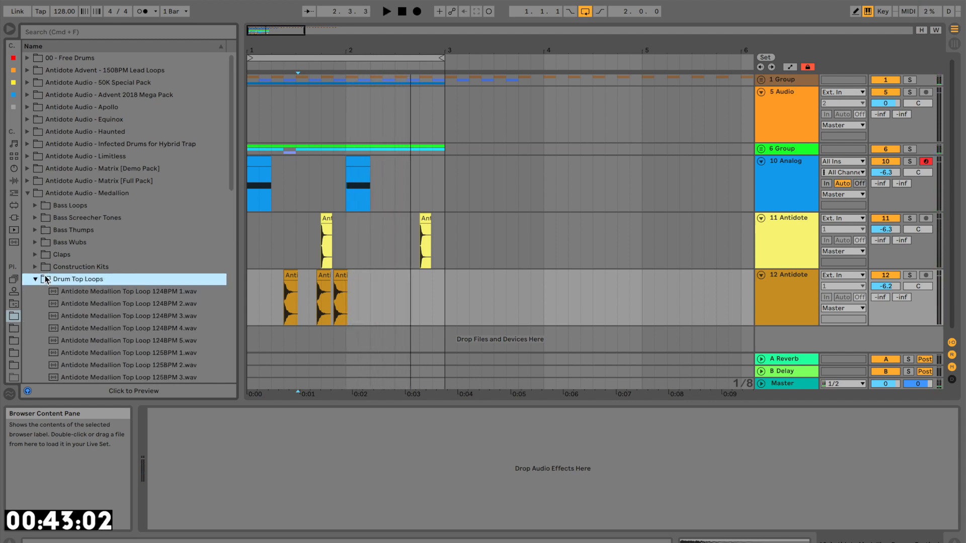
left_click(35, 279)
scroll(87, 315, "down", 1)
left_click(35, 279)
scroll(118, 318, "down", 5)
left_click(122, 317)
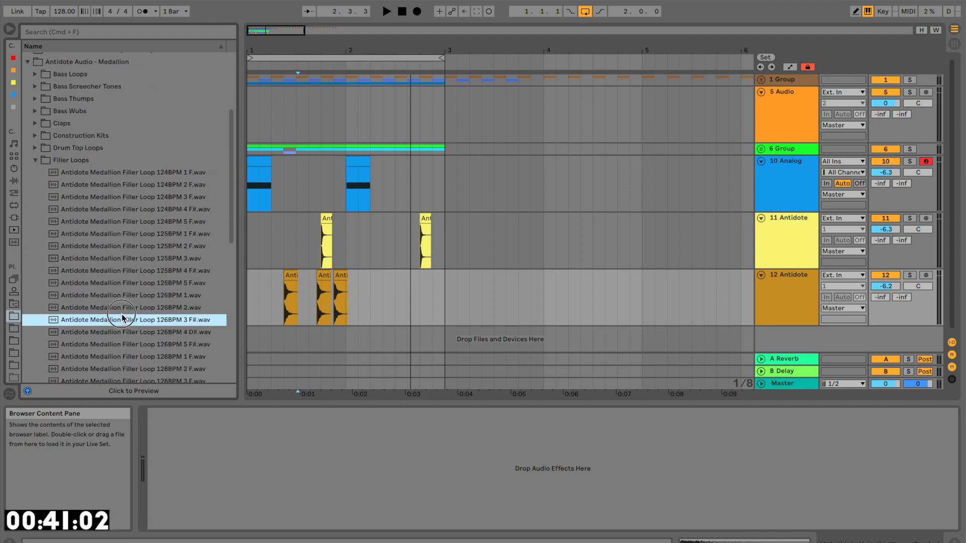
left_click_drag(143, 327, 427, 333)
left_click(429, 273)
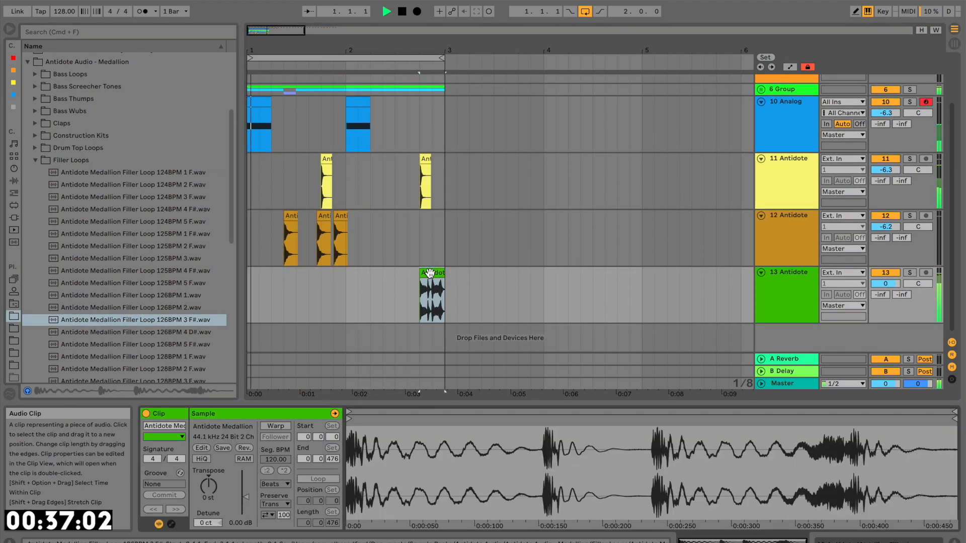
Step: Copy the Analog noise track's sidechain Compressor onto the filler loop track and set its threshold to -17.5 dB
left_click(769, 231)
left_click(762, 176)
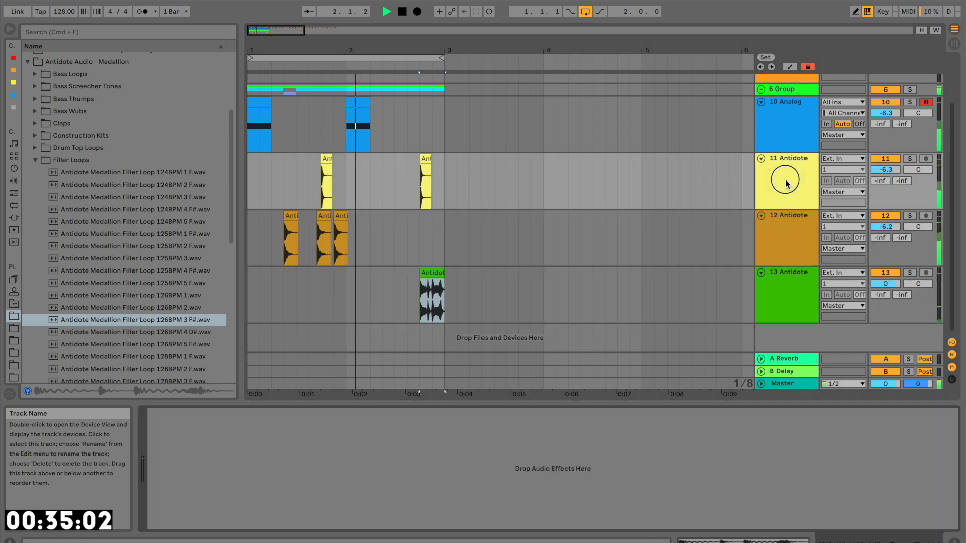
left_click(788, 138)
left_click_drag(678, 413, 410, 286)
left_click(410, 289)
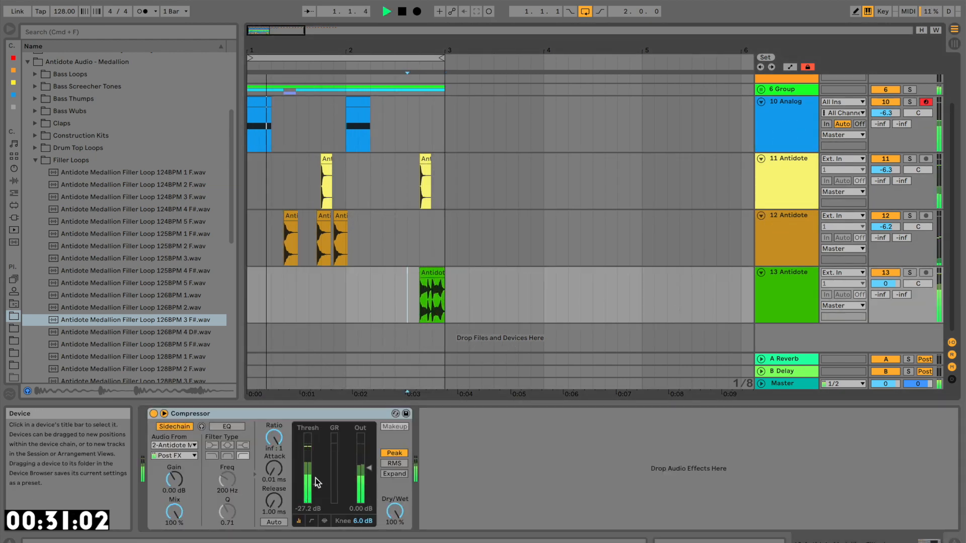
left_click_drag(316, 484, 313, 475)
Step: Duplicate the folded bass group and solo the copy
scroll(409, 169, "up", 3)
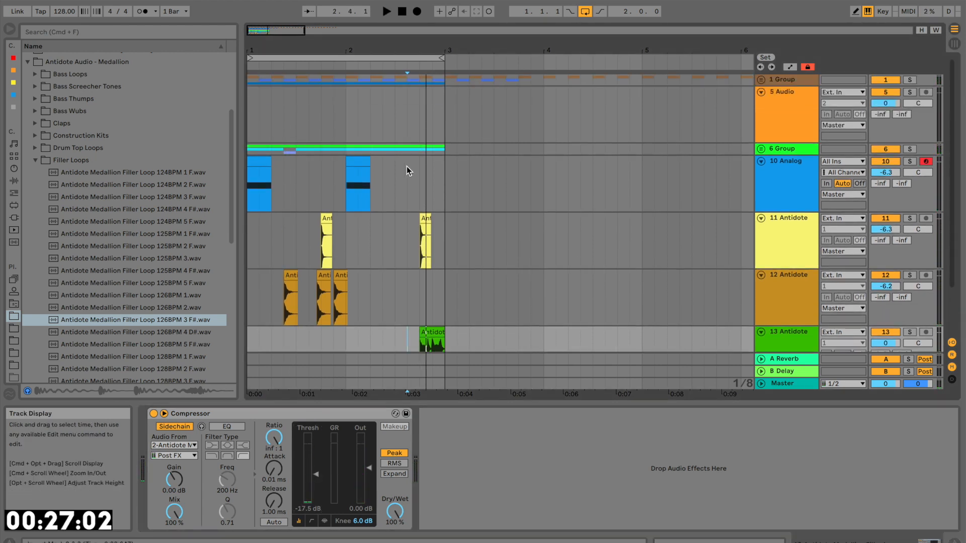
left_click(761, 149)
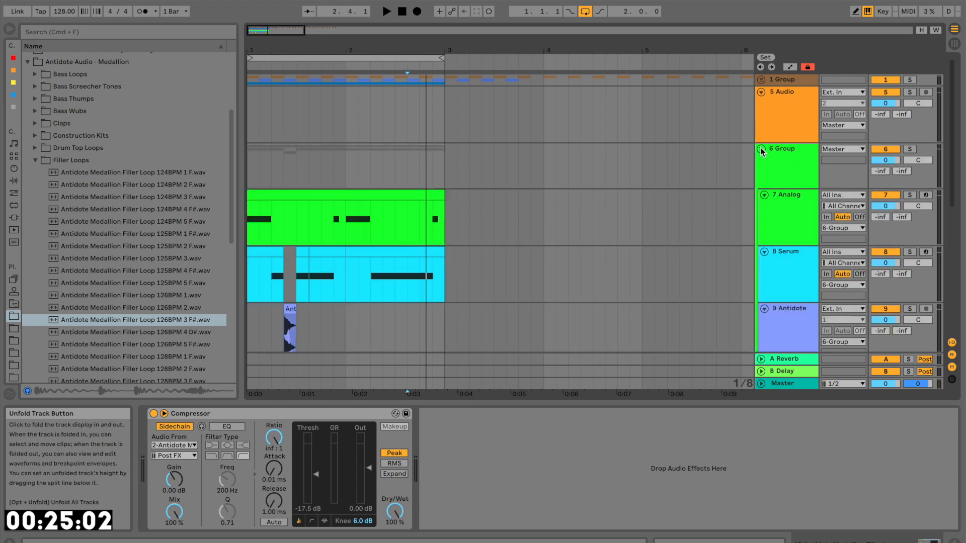
left_click(761, 149)
left_click(779, 149)
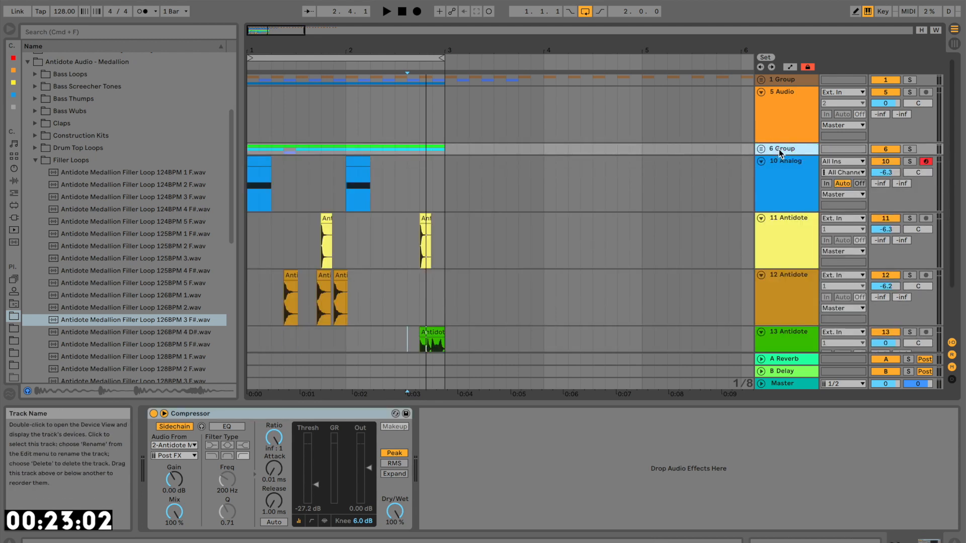
key("super+d")
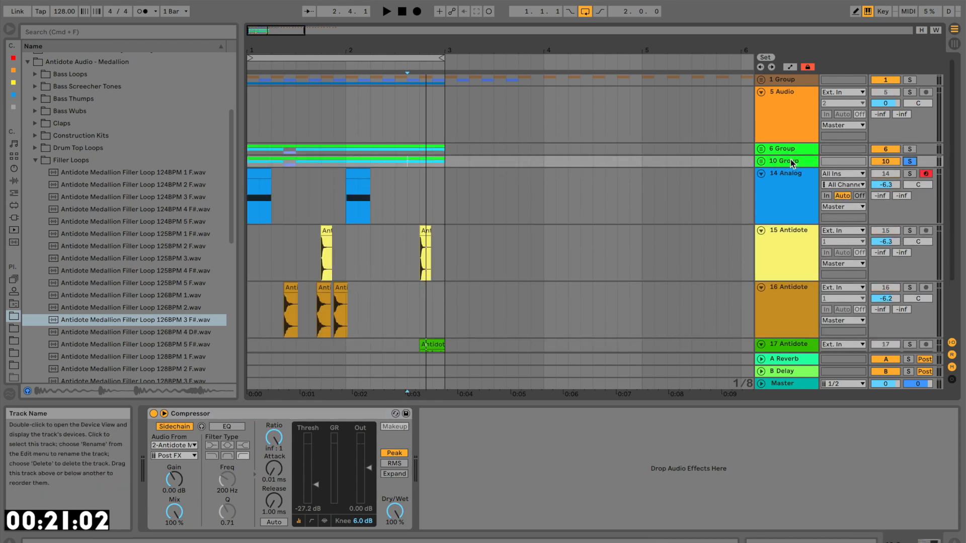
Step: Add EQ Three to the duplicated bass group and cut its low gain to -64.6 dB and mid gain to -59.1 dB
left_click(13, 183)
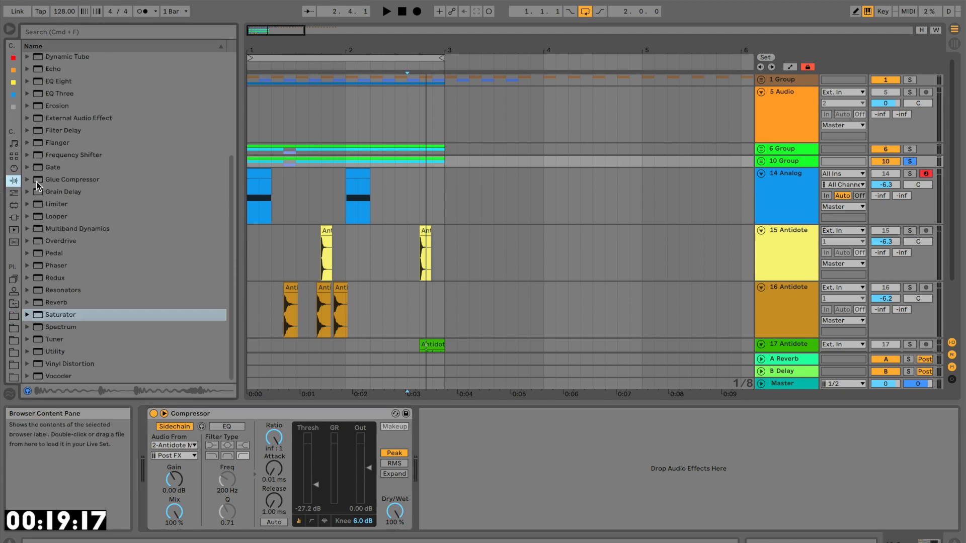
double_click(56, 94)
key("space")
left_click_drag(437, 445, 467, 483)
key("space")
Step: Add Soundtoys LittleAlterBoy to the duplicated group, and set the group's volume to -12.9 dB and its A Reverb send to -18.4 dB
left_click(14, 218)
scroll(56, 153, "up", 20)
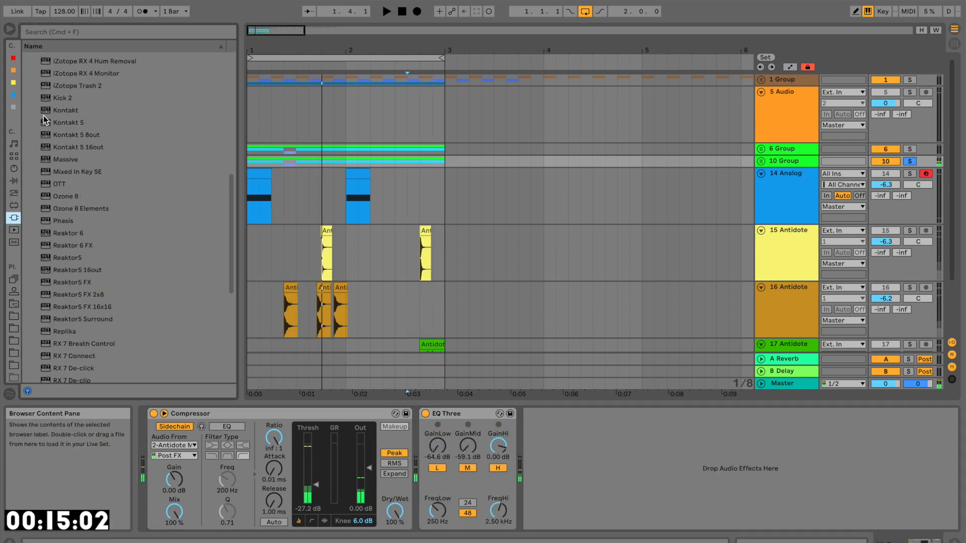
left_click_drag(92, 136, 463, 260)
left_click_drag(320, 160, 132, 170)
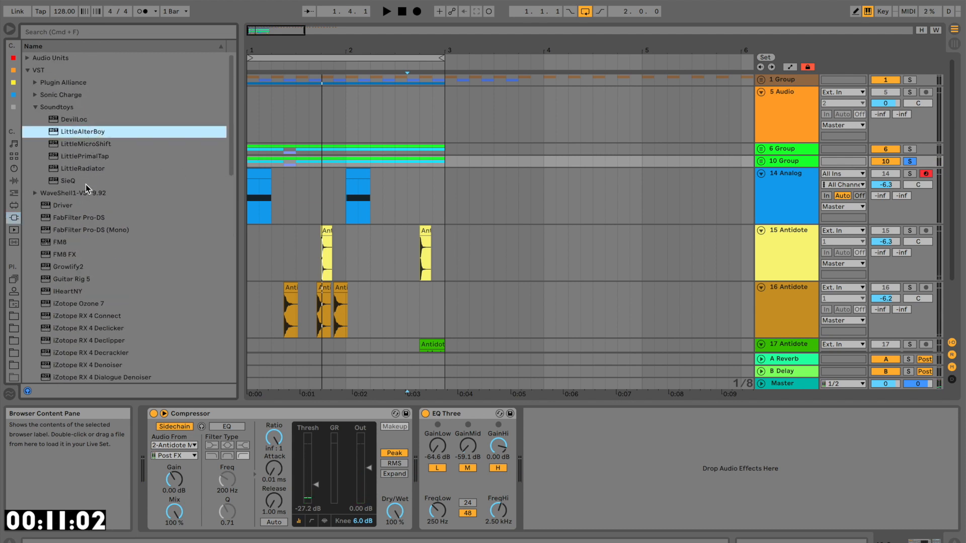
left_click_drag(357, 147, 357, 80)
left_click_drag(470, 158, 471, 91)
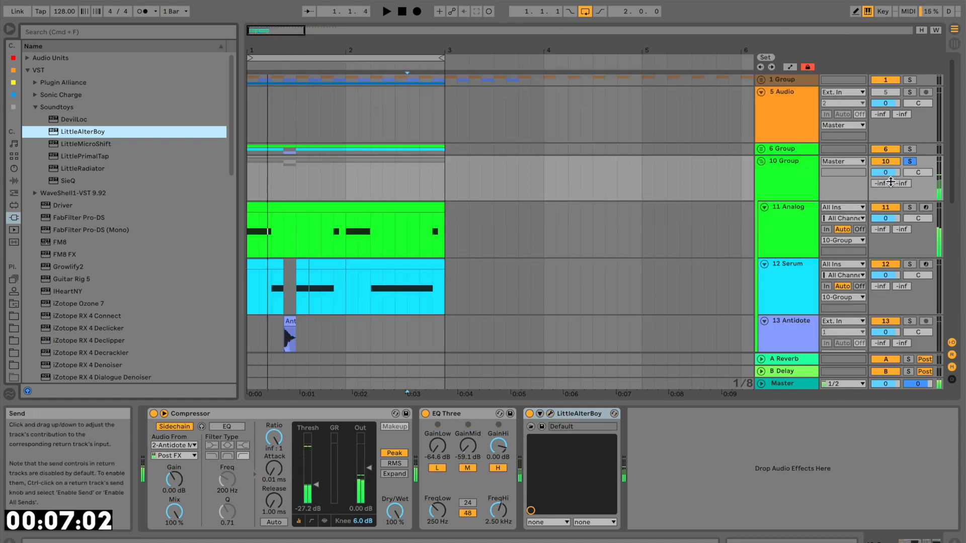
left_click_drag(890, 173, 897, 181)
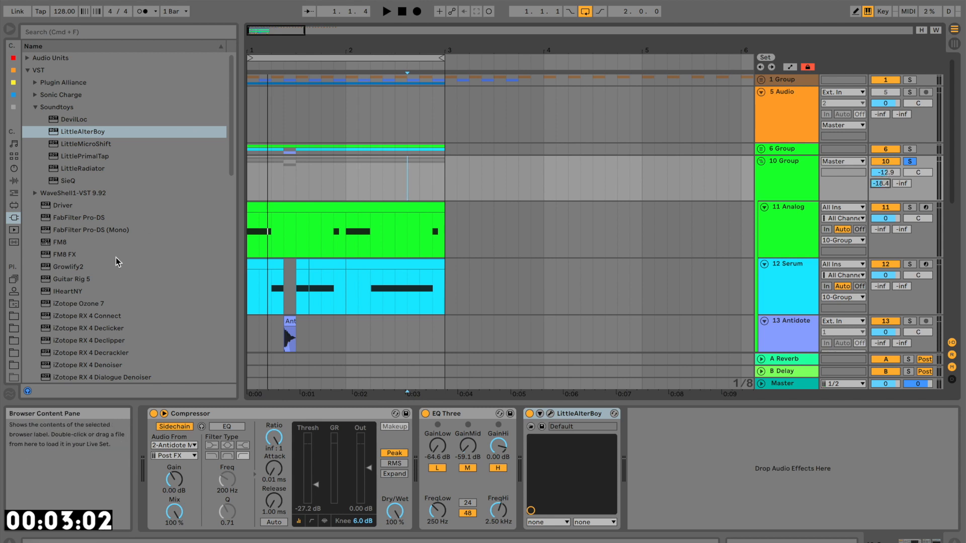
Step: Add SuperVHS to the duplicated bass group and switch on its Magic effect
scroll(115, 261, "down", 15)
left_click(82, 329)
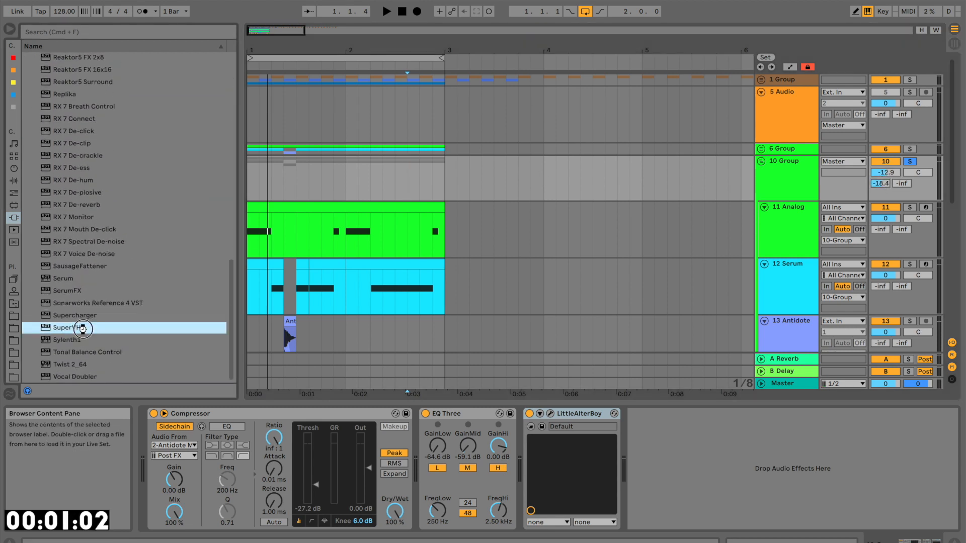
double_click(82, 329)
left_click(502, 177)
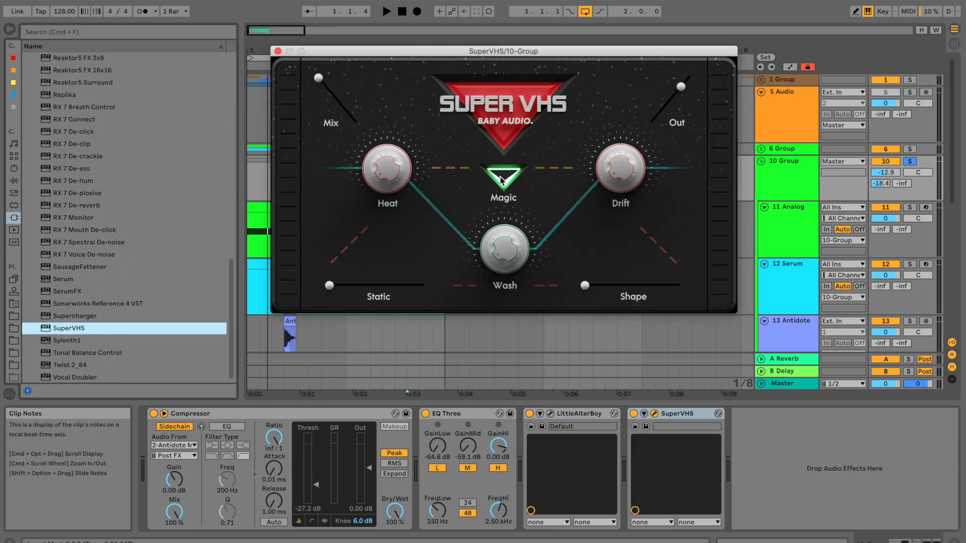
left_click(278, 51)
Step: Group the five Limiters on the Master track into a single audio effect rack
left_click(793, 385)
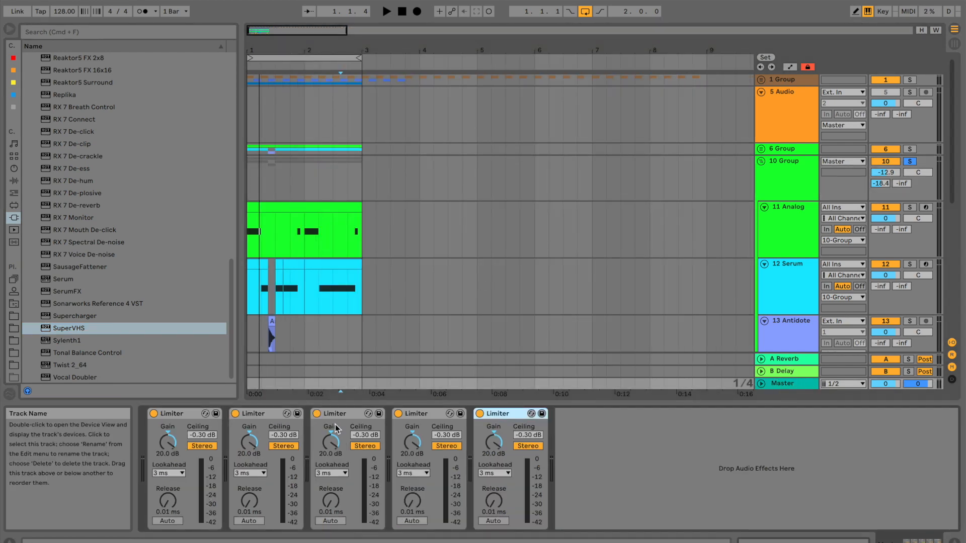
left_click(184, 416)
left_click(510, 416, "shift")
key("super+g")
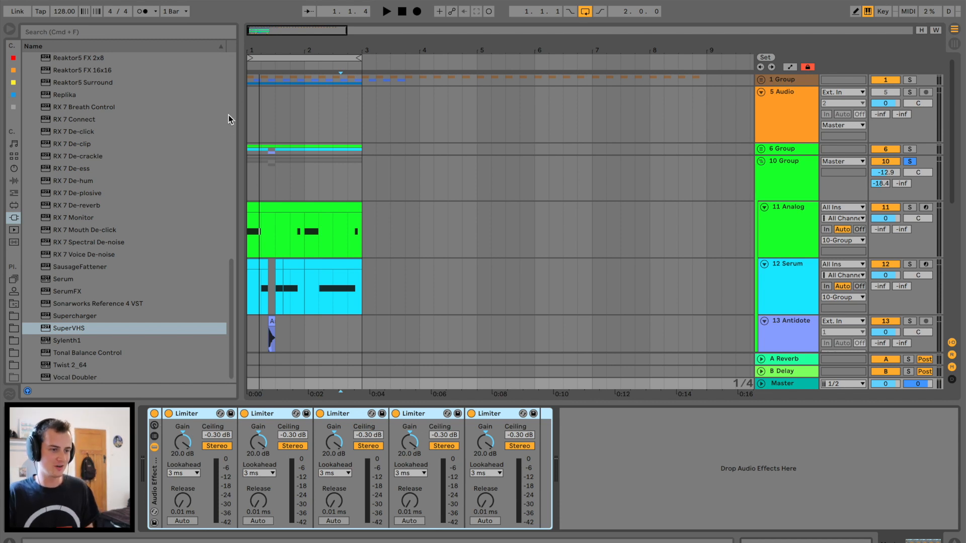
Step: Try to loop the first two bars, and unsolo the duplicated bass group while checking playback
left_click_drag(254, 50, 275, 154)
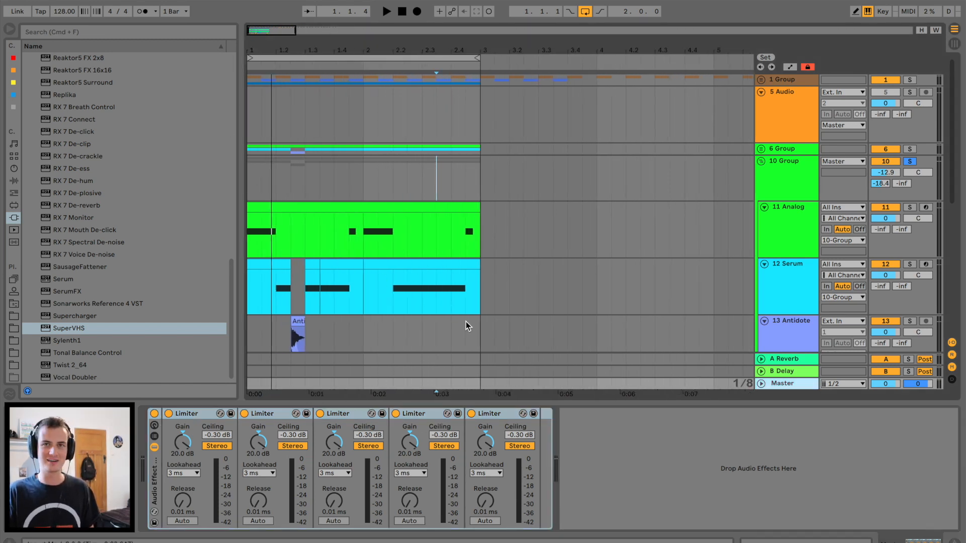
left_click_drag(482, 329, 198, 254)
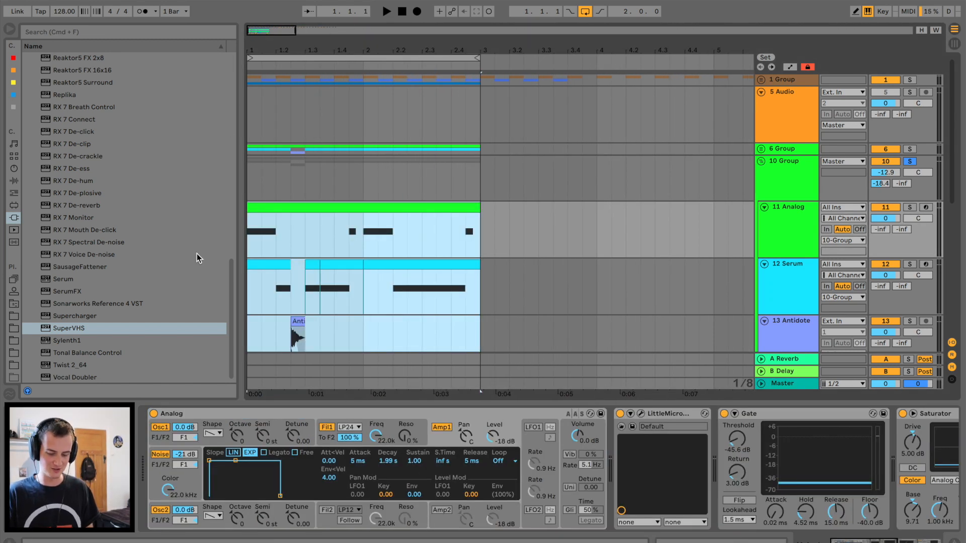
key("super+l")
key("space")
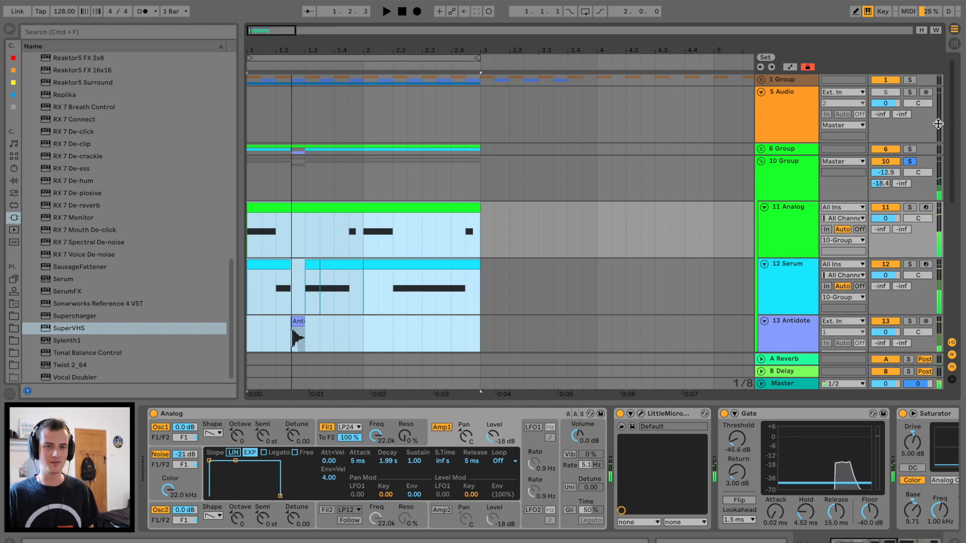
left_click(911, 162)
key("space")
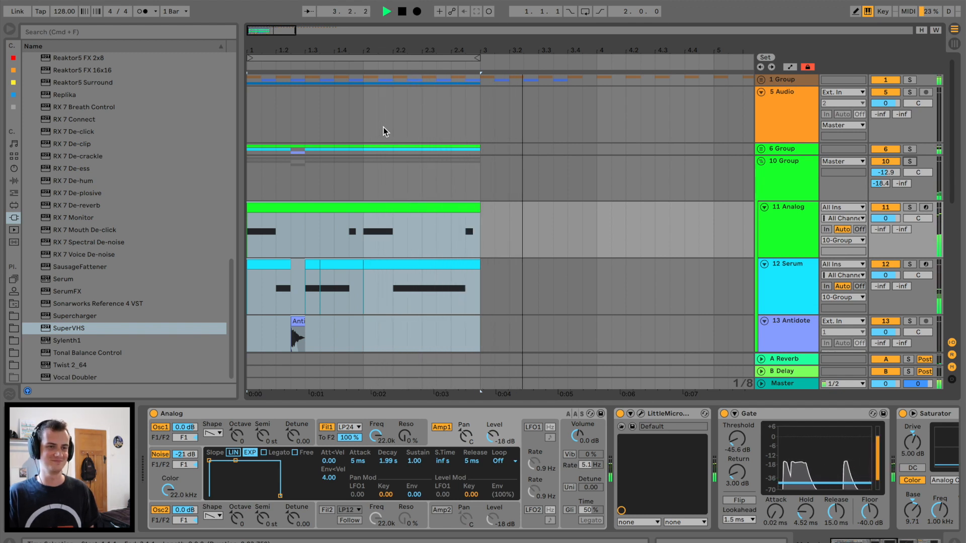
key("space")
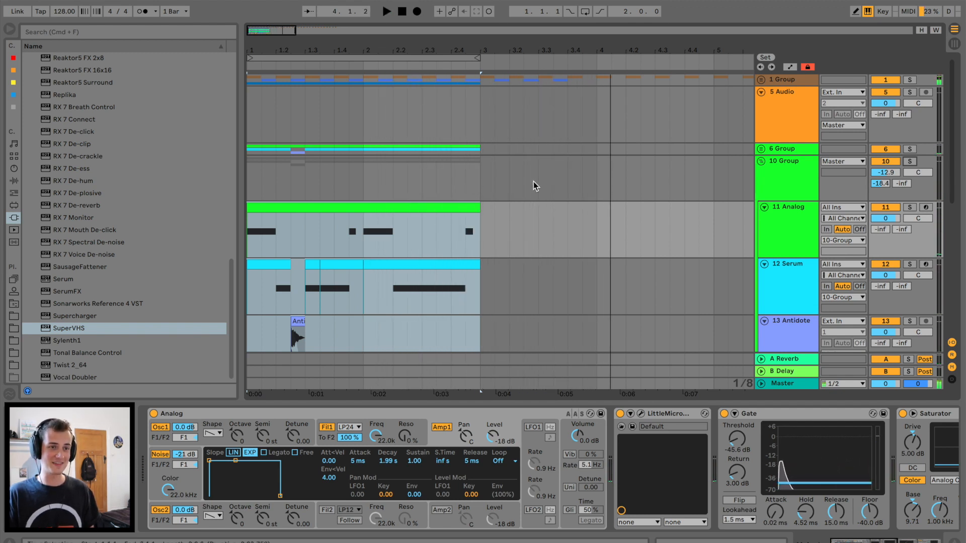
Step: Select the duplicated bass group's two-bar section, turn looping back on and play it
left_click_drag(482, 186, 134, 181)
key("super+l")
key("space")
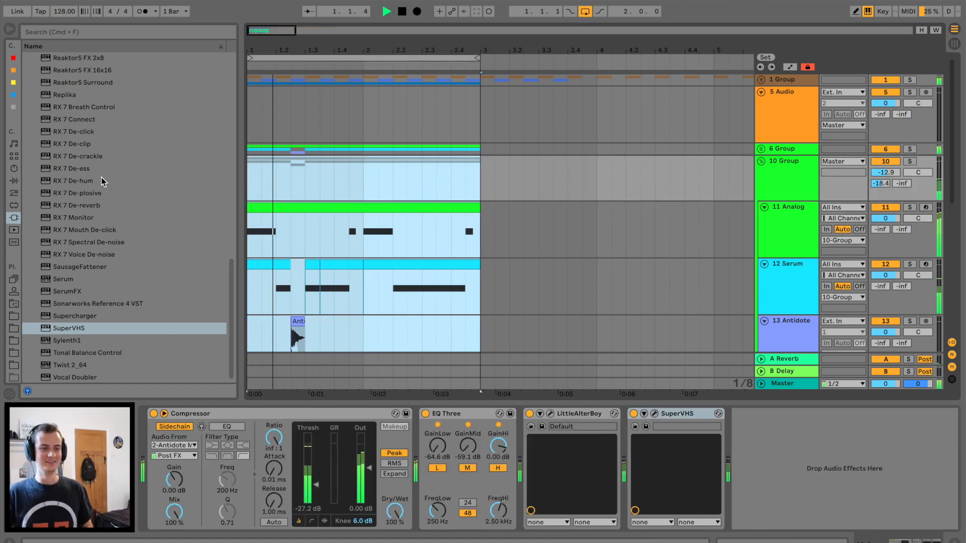
key("space")
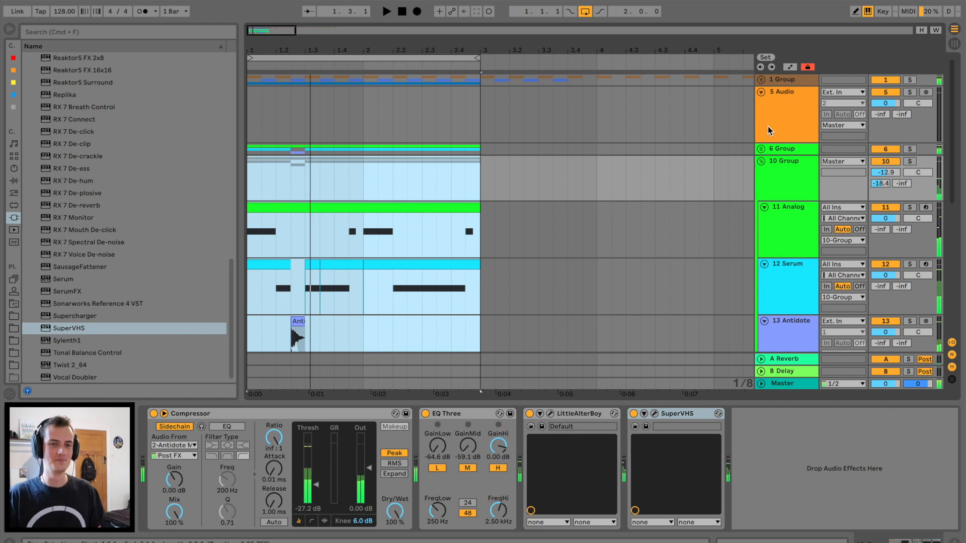
Step: Fold the duplicated bass group and deactivate the Limiter rack on the Master track
left_click(763, 161)
left_click(799, 385)
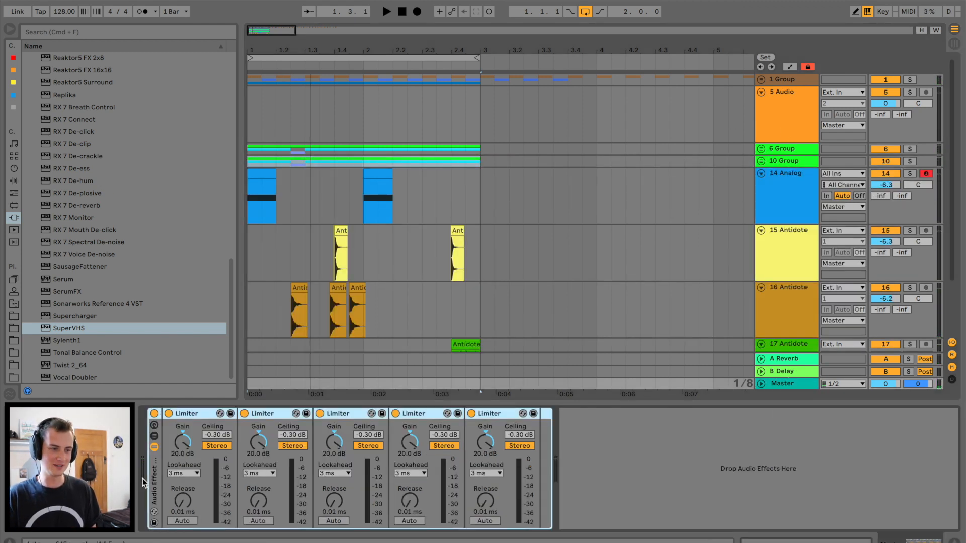
left_click(155, 415)
Step: Play the full mix from the start of the Analog noise clip to check the balance without the limiters
left_click_drag(259, 54, 317, 181)
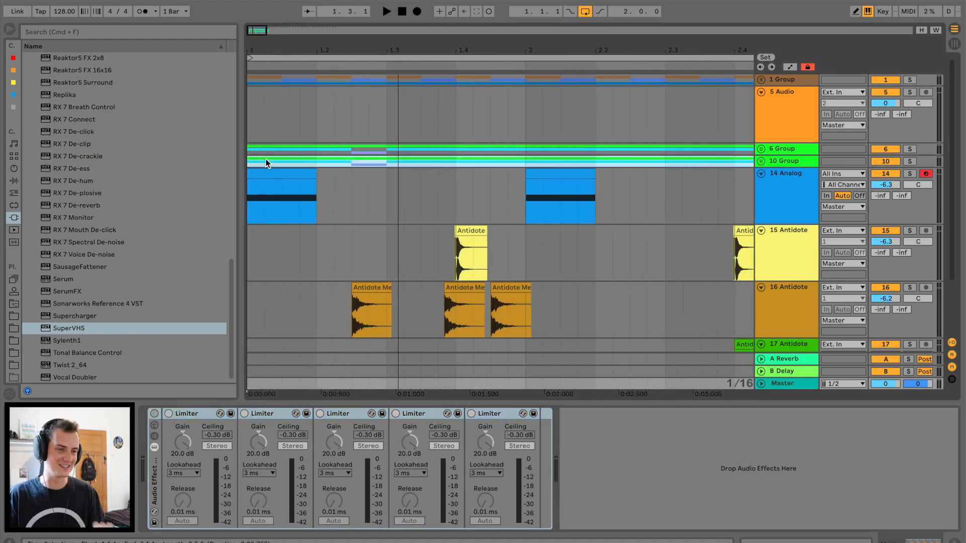
left_click(267, 178)
left_click_drag(396, 43, 313, 43)
left_click(250, 203)
key("space")
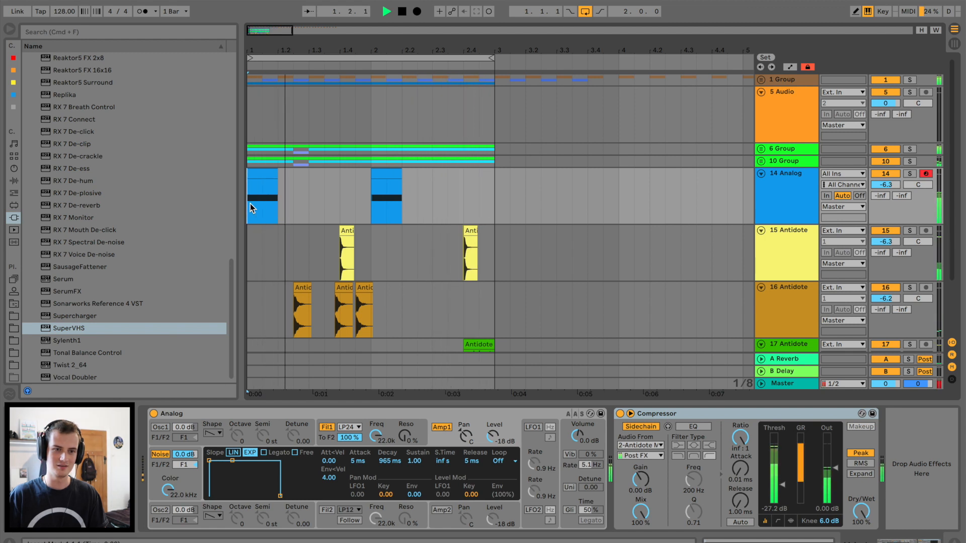
key("space")
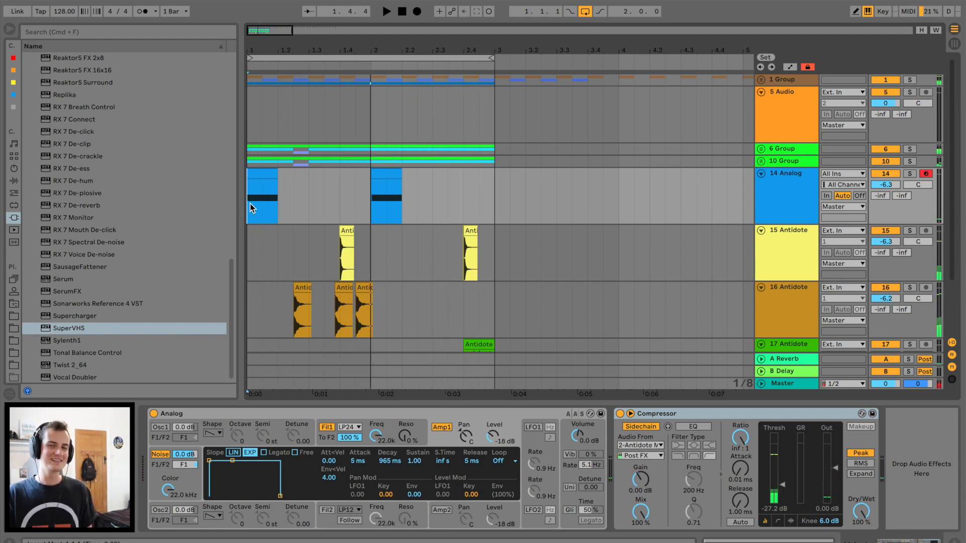
Step: Unfold the duplicated bass group and set its Antidote track's volume to -5.7 dB during playback
left_click(760, 161)
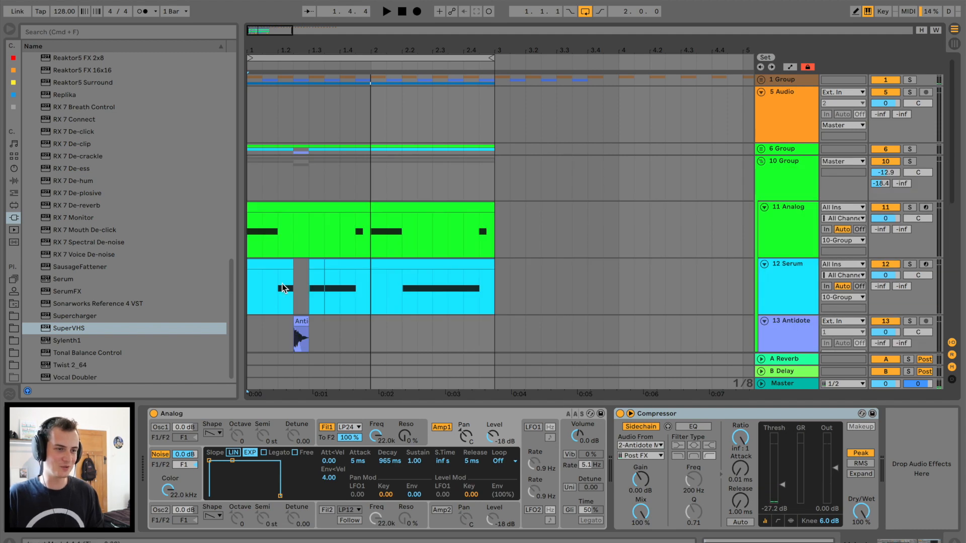
scroll(299, 282, "down", 4)
left_click(302, 214)
left_click(252, 225)
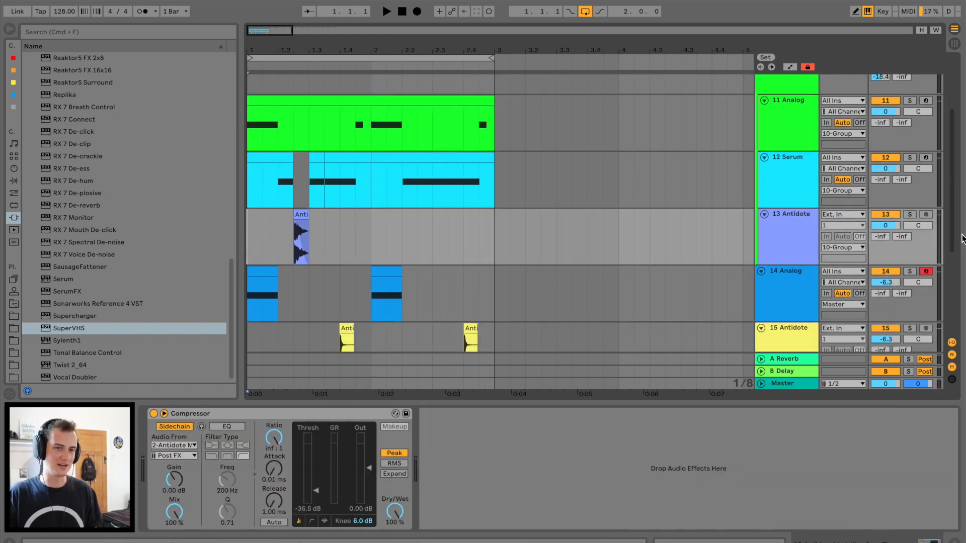
key("space")
left_click_drag(893, 226, 892, 236)
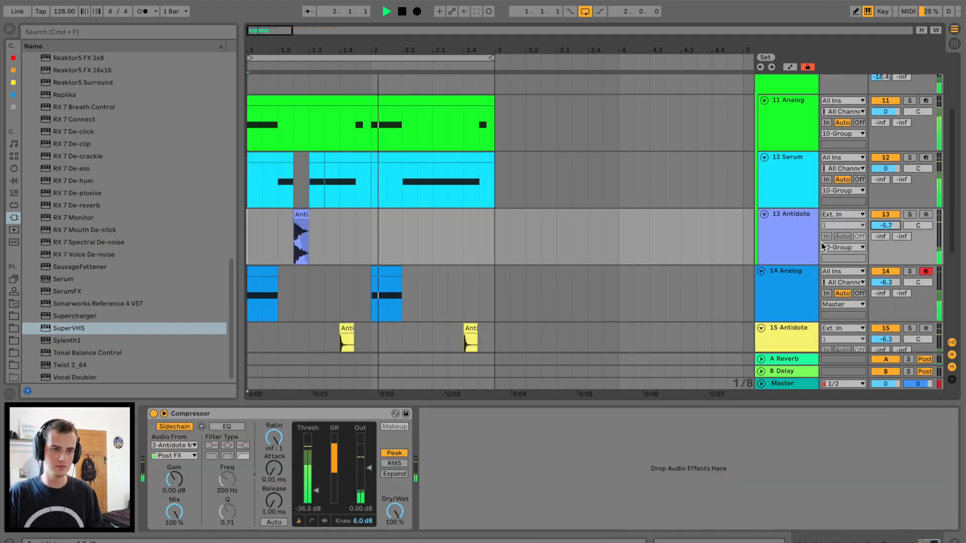
Step: Unfold the original bass group, set its Antidote track's volume to -6.1 dB, and solo the group and its Serum track
scroll(612, 246, "up", 3)
left_click(760, 149)
scroll(646, 209, "down", 3)
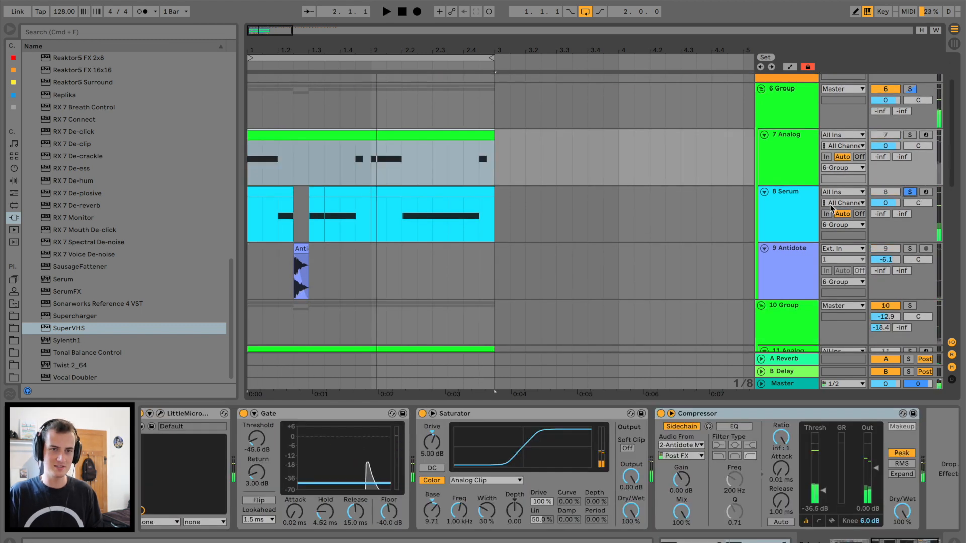
Step: Open the soloed Serum's effects and set the Dimension mix to 24% while listening to the bass
key("space")
double_click(798, 211)
key("space")
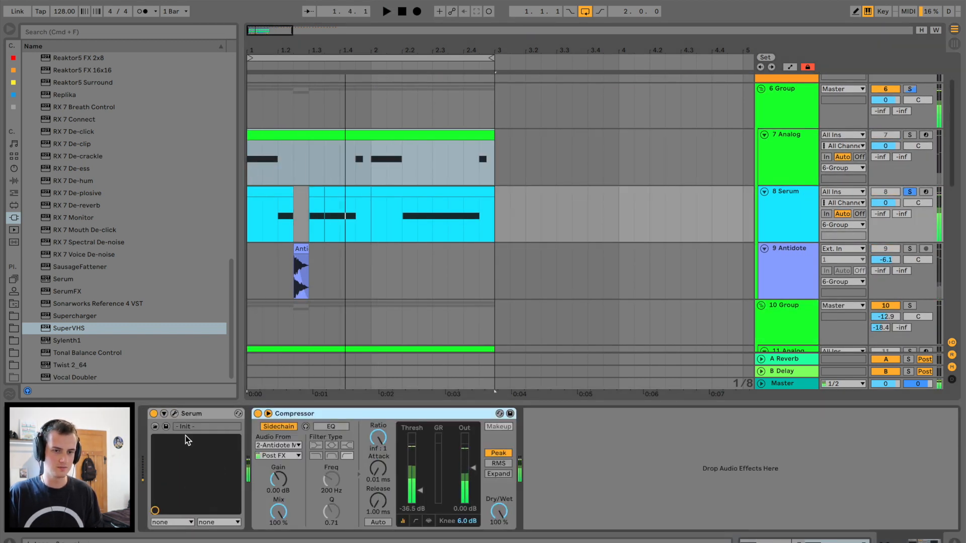
left_click(174, 413)
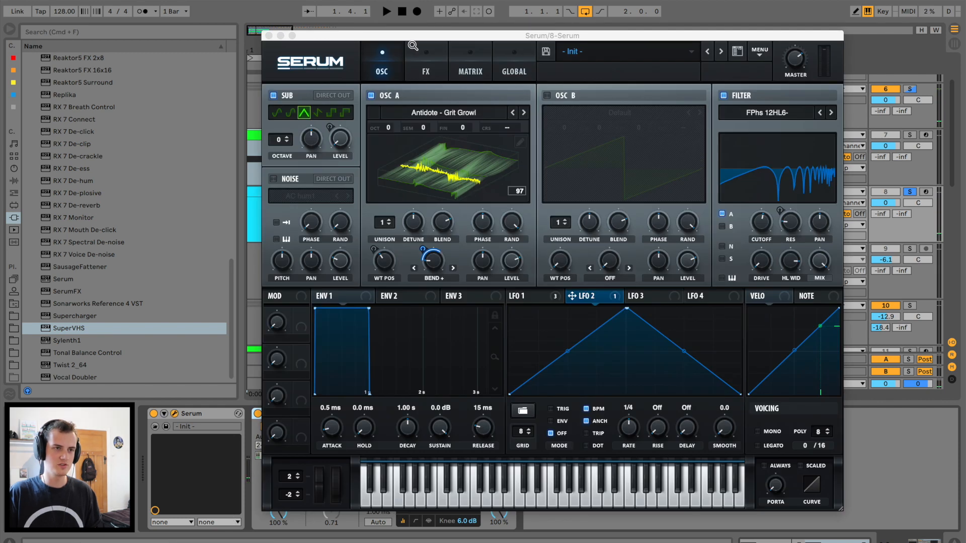
left_click(426, 68)
key("space")
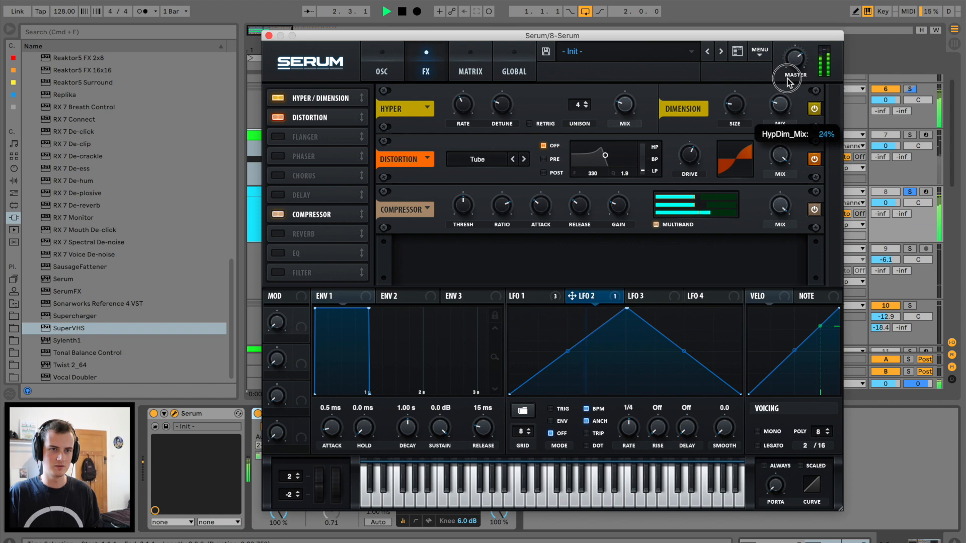
key("space")
left_click(269, 37)
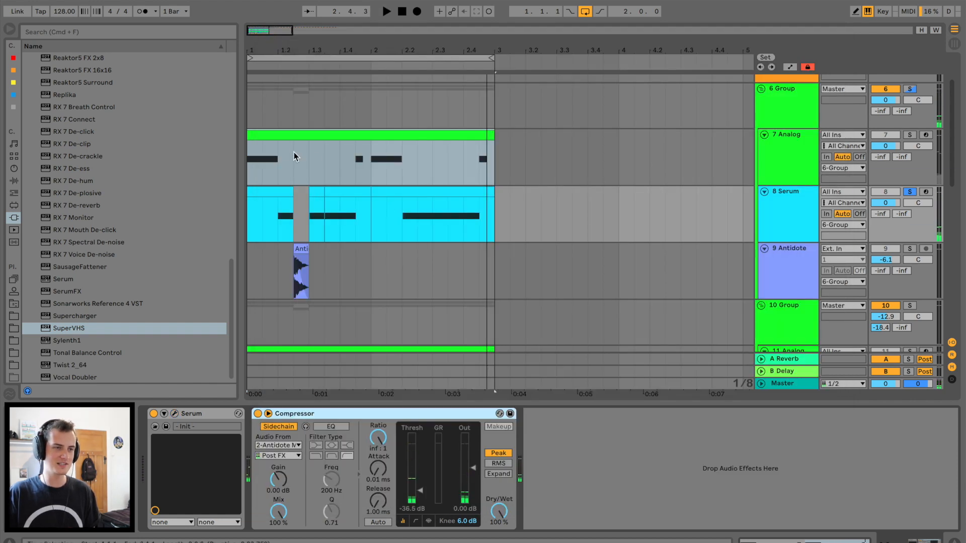
Step: Clear the solos on the original bass group and its Serum track
left_click(796, 146)
left_click(910, 89)
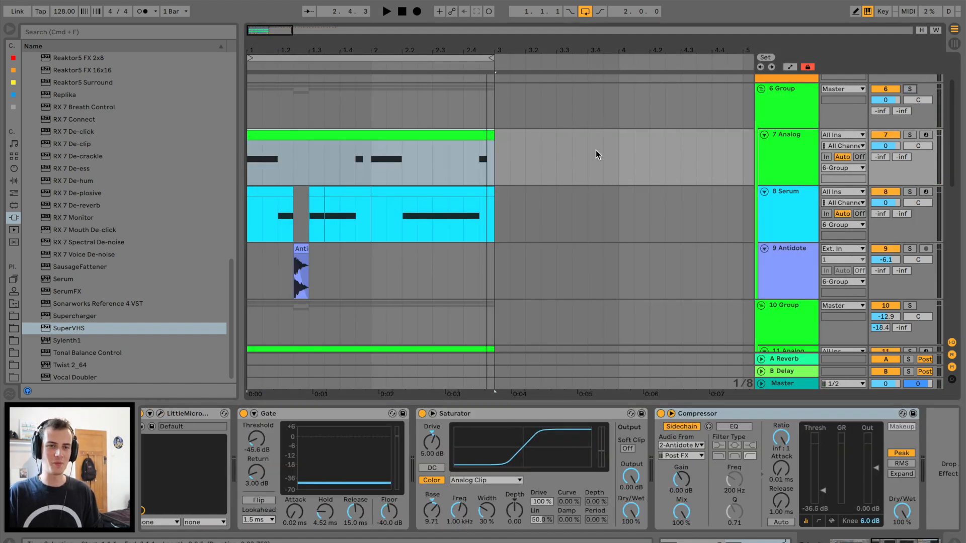
Step: Insert a new audio track directly below the original bass group
key("space")
key("minus")
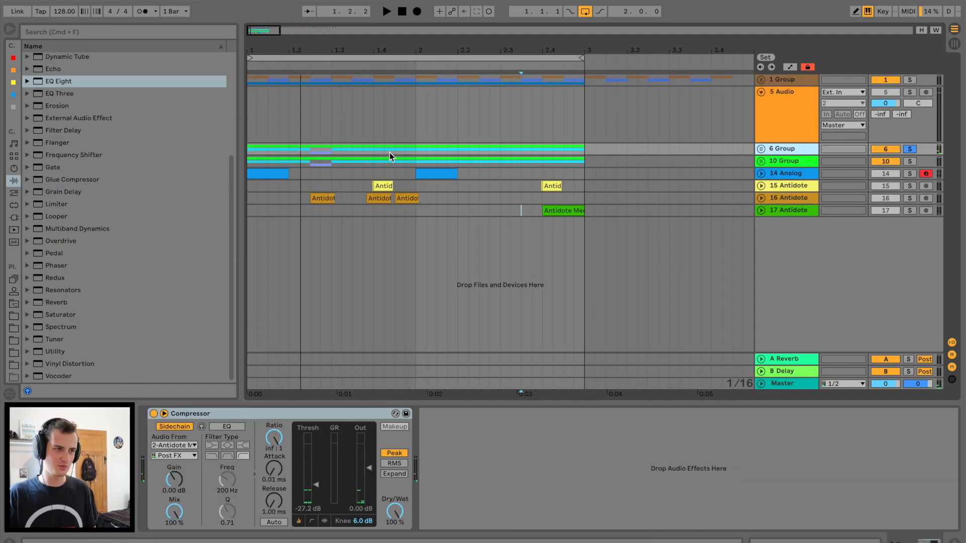
key("super+t")
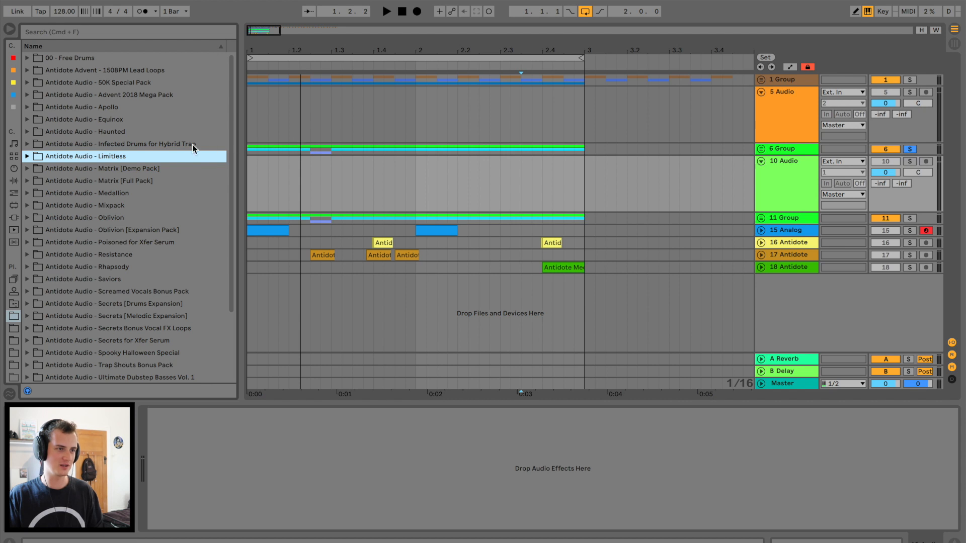
Step: Open the 808s folder of Antidote Audio - Oblivion and audition samples from the Mars 808s and Jupiter 808s folders
left_click(31, 220)
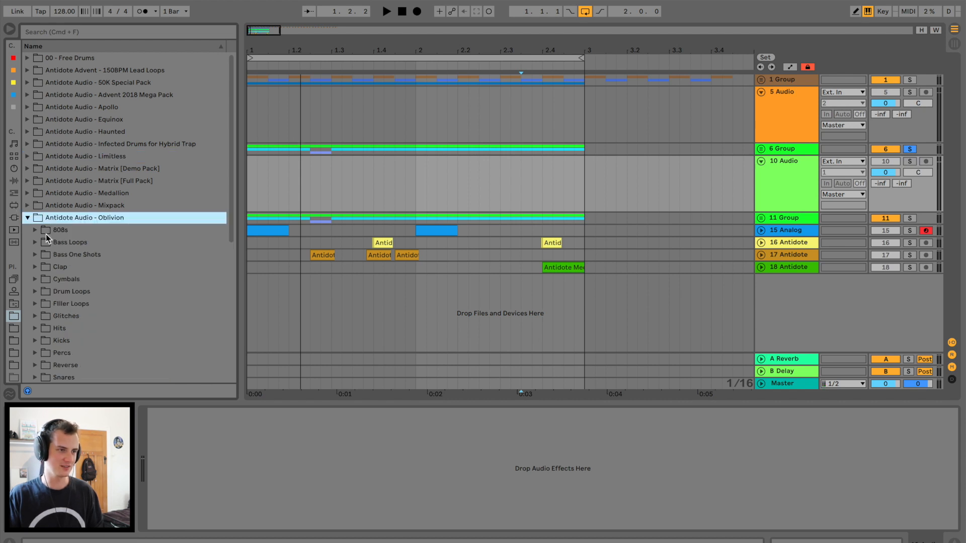
left_click(47, 233)
left_click(49, 254)
left_click(94, 291)
left_click(125, 267)
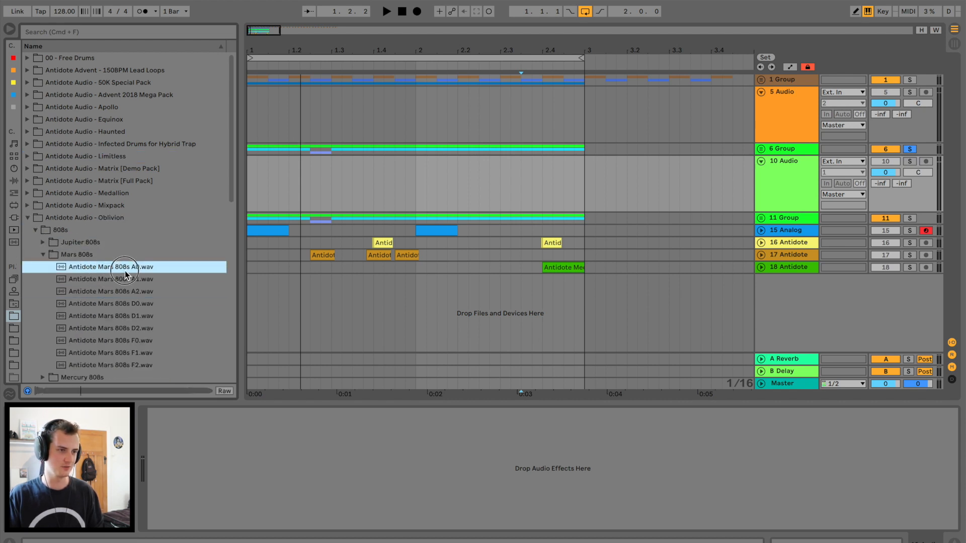
left_click(128, 328)
left_click(132, 344)
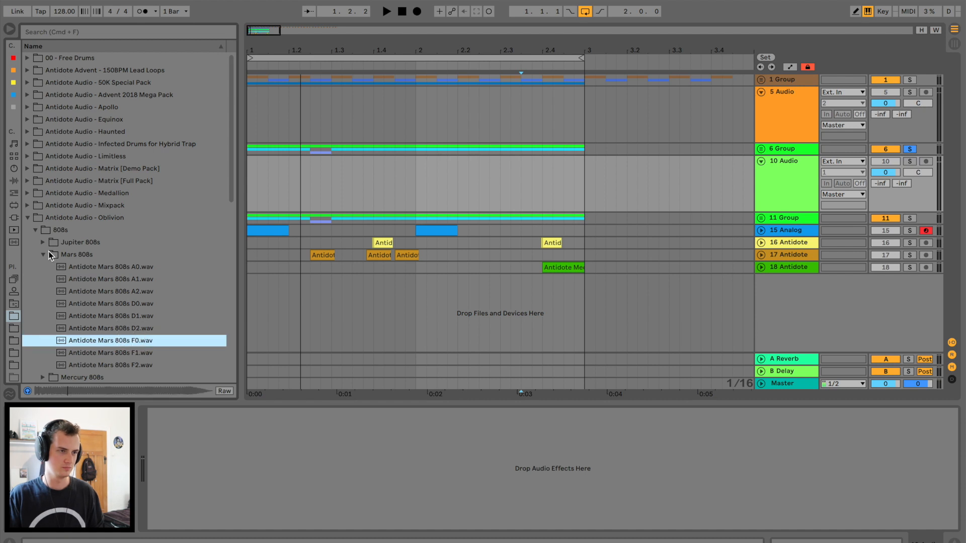
left_click(47, 243)
left_click(95, 280)
left_click(138, 294)
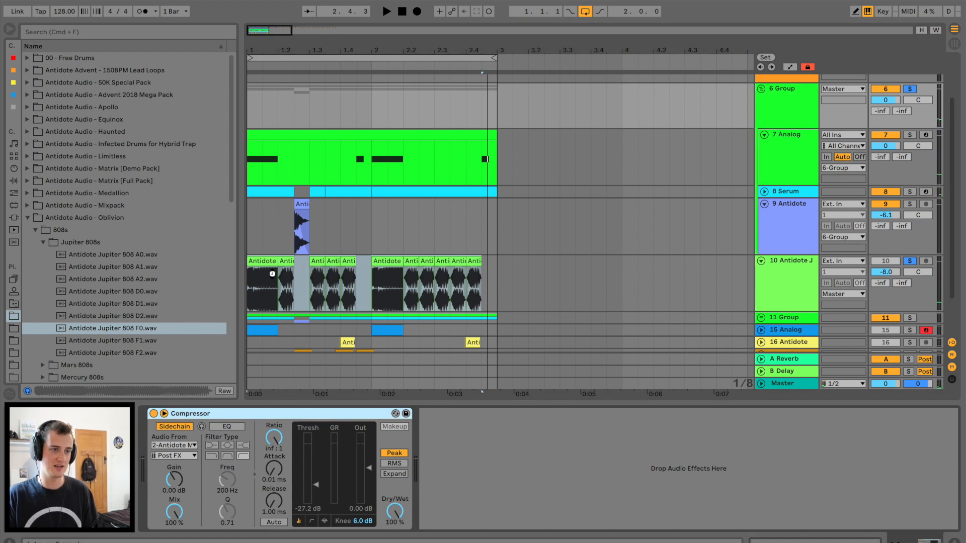
Step: Clear the solos on the Jupiter 808 track and bass group, and set the 808 track's volume to -10.7 dB during playback
left_click(271, 274)
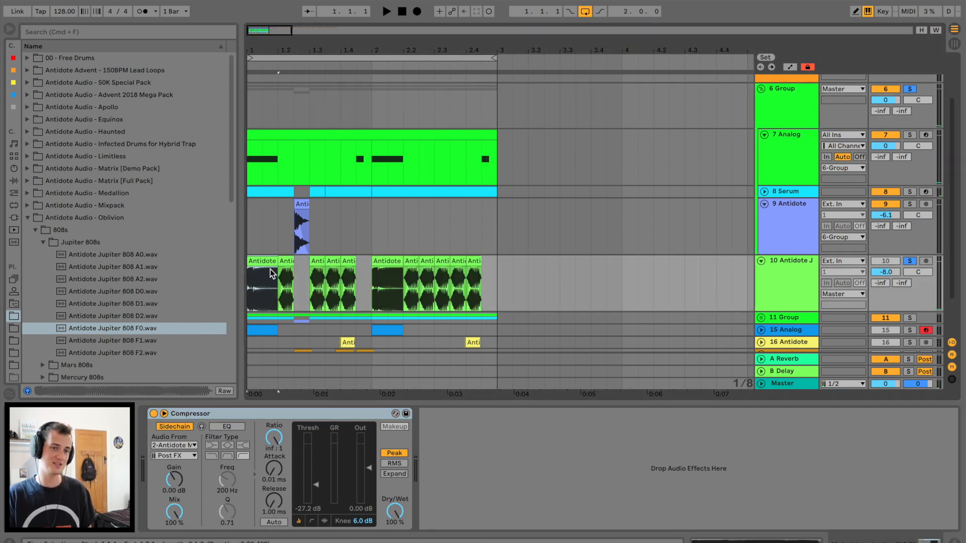
left_click(912, 262)
key("space")
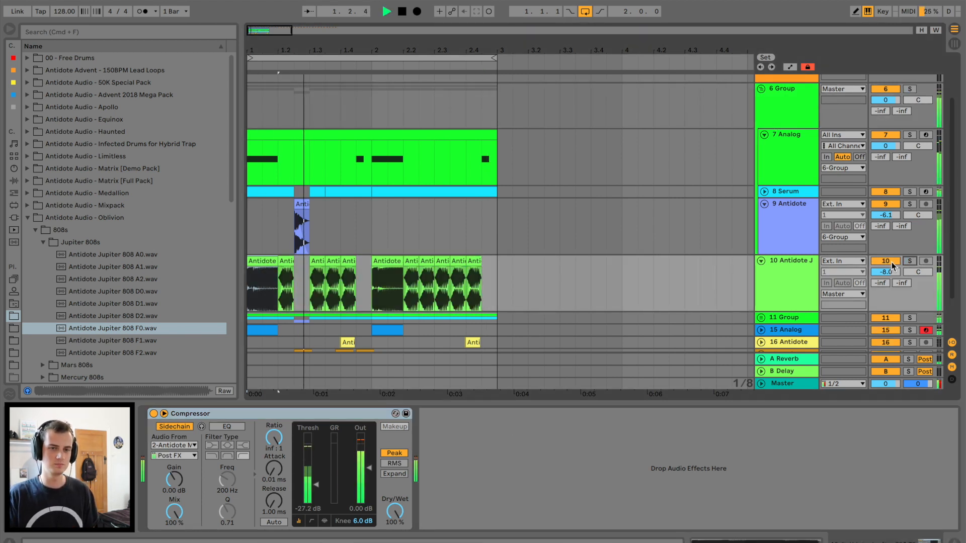
left_click_drag(893, 272, 893, 282)
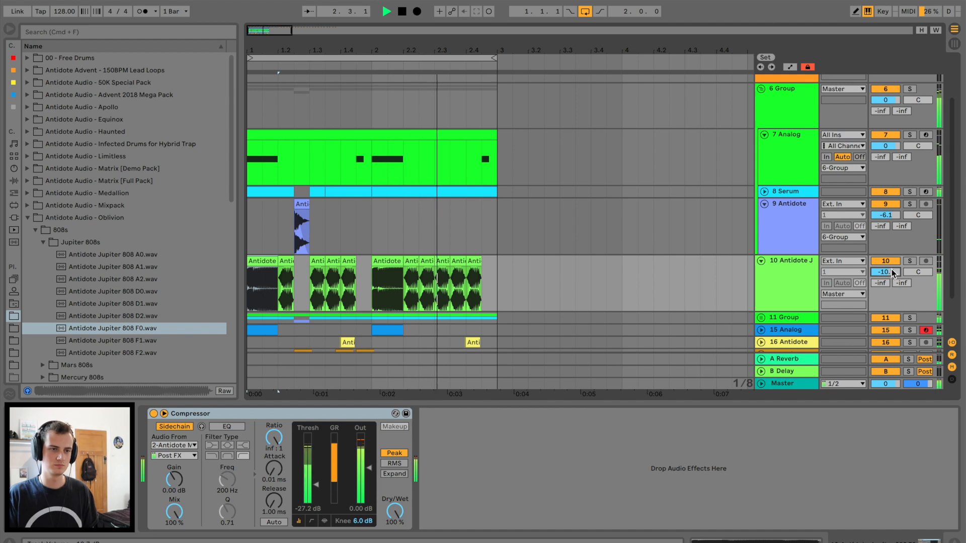
Step: Fold the original bass group, inspect the 15 Analog track and refold it, and place the insert marker at the arrangement's start
left_click(762, 91)
left_click(762, 231)
left_click(762, 231)
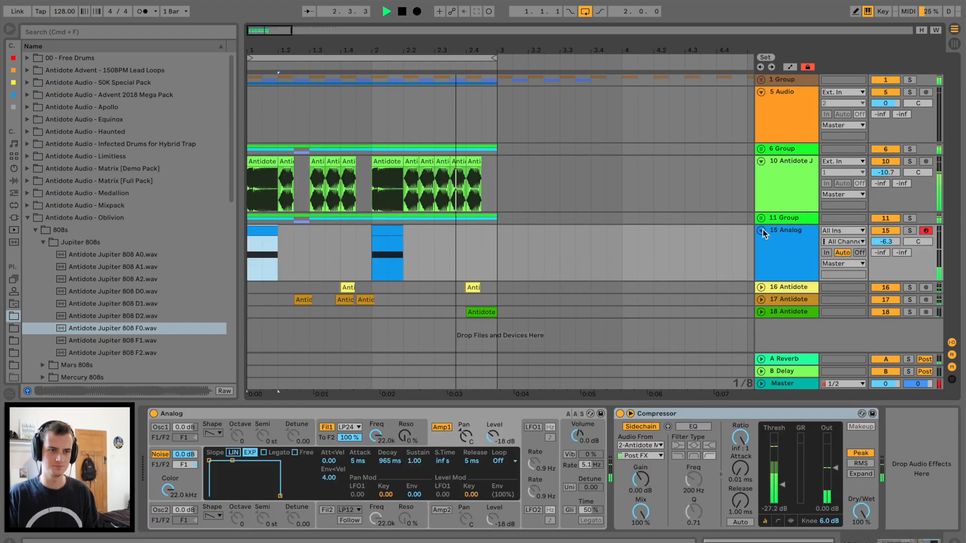
left_click(535, 283)
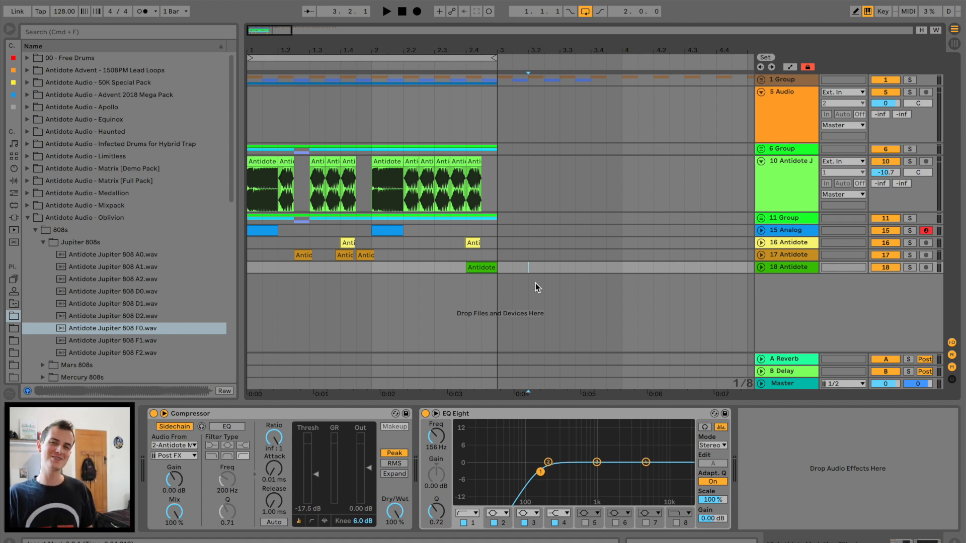
left_click(260, 254)
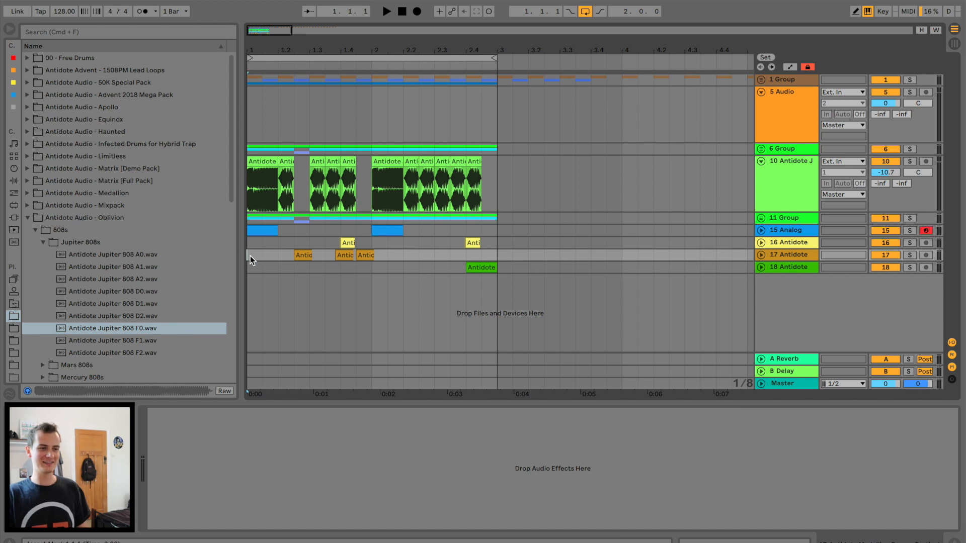